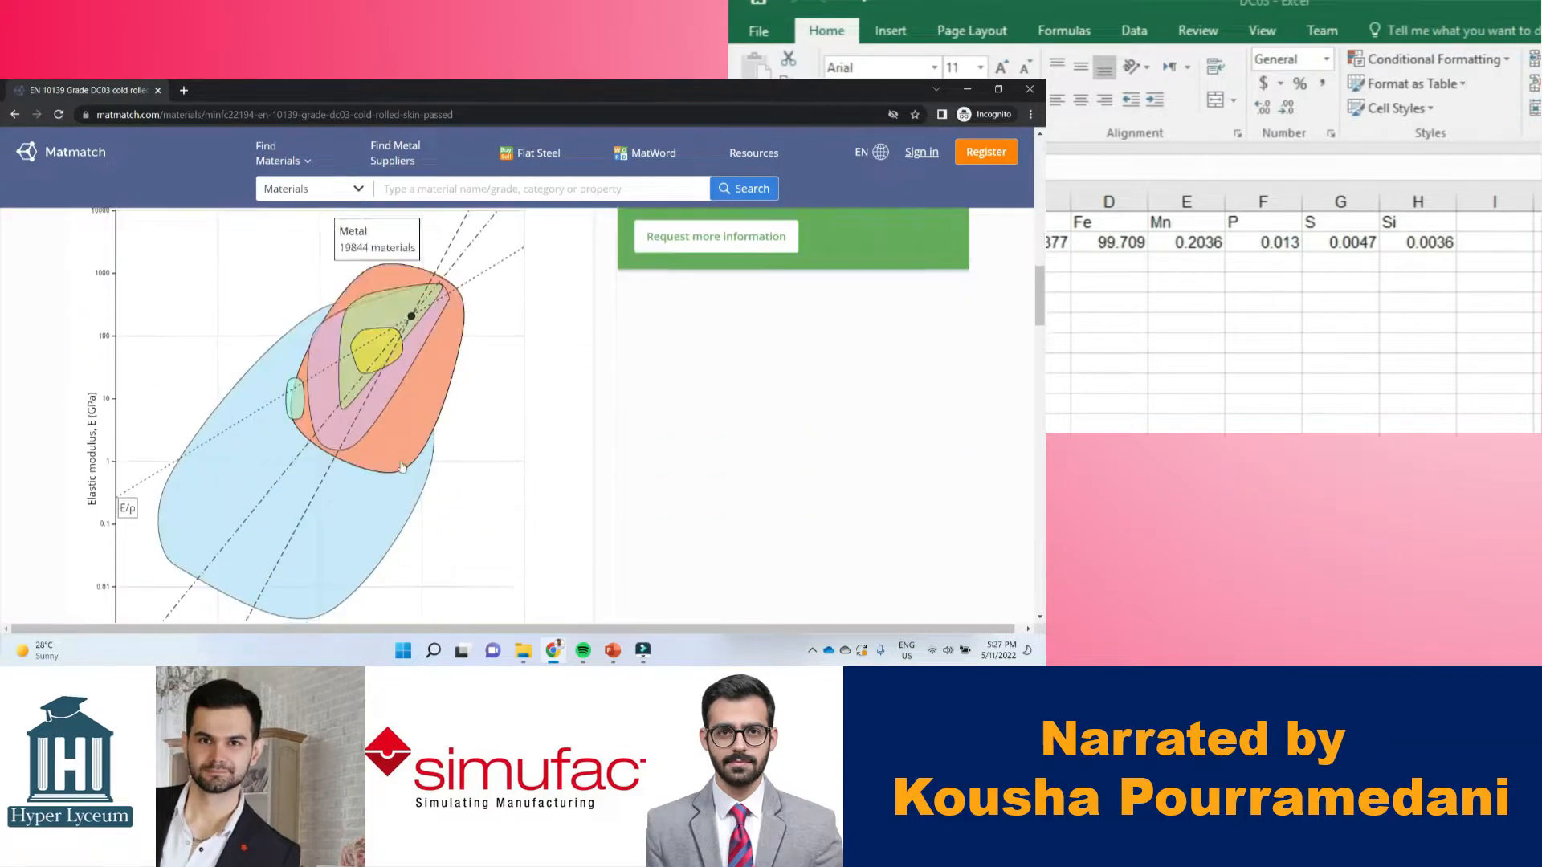
# Examine the mechanical property table of DC03 steel on its Matmatch page.
pyautogui.scroll(-1, 200, 481)
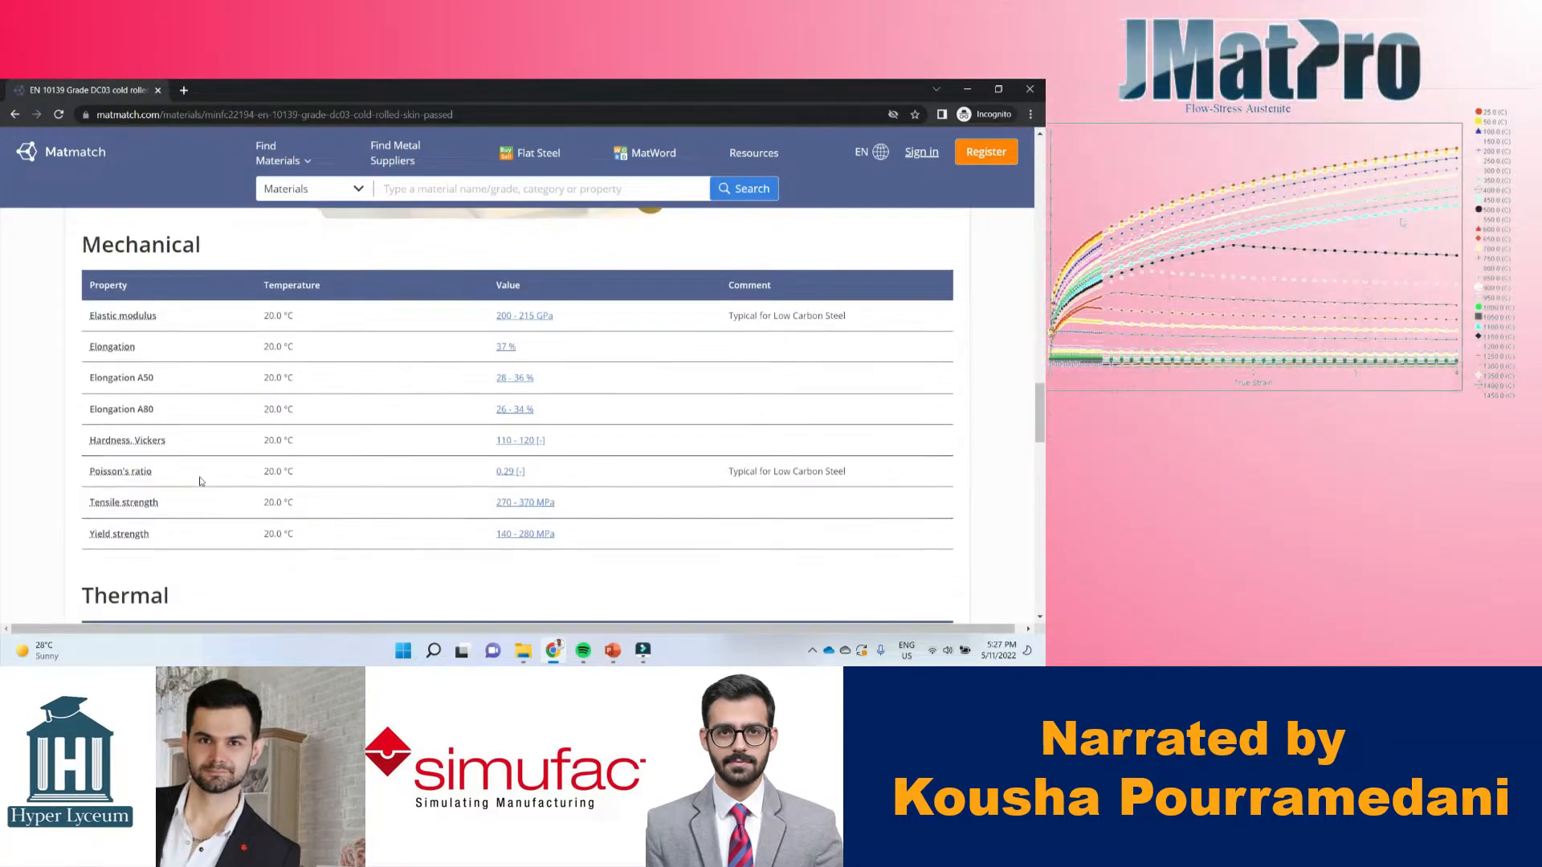
pyautogui.scroll(-5, 200, 481)
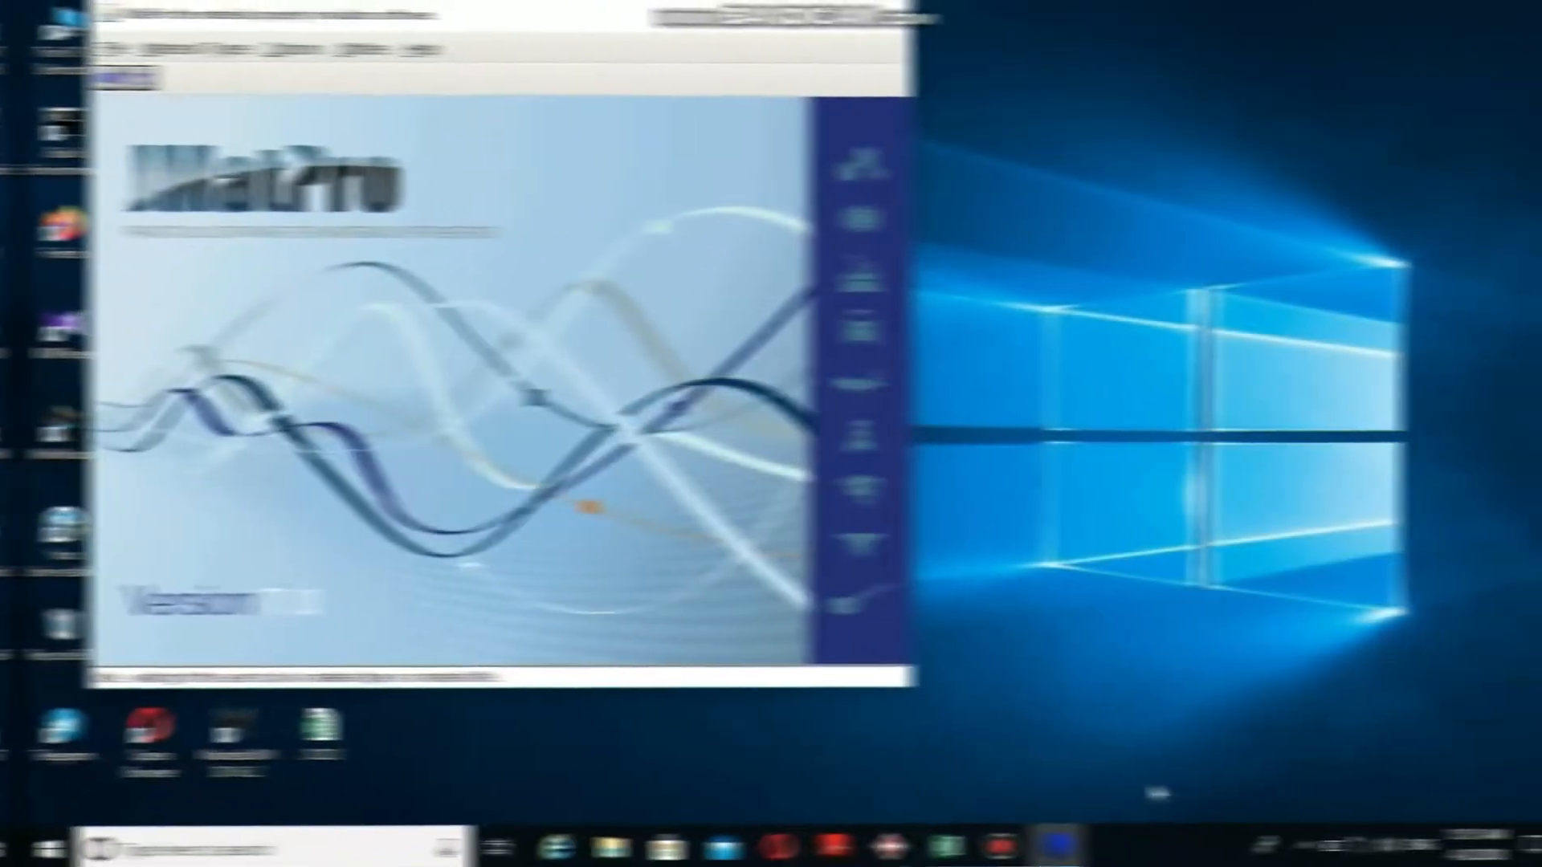
# In JMatPro, choose General Steel and enter the composition Al 0.0284, C 0.0377, Mn 0.2036, P 0.013, S 0.0047 and Si 0.0036 wt%.
pyautogui.click(193, 55)
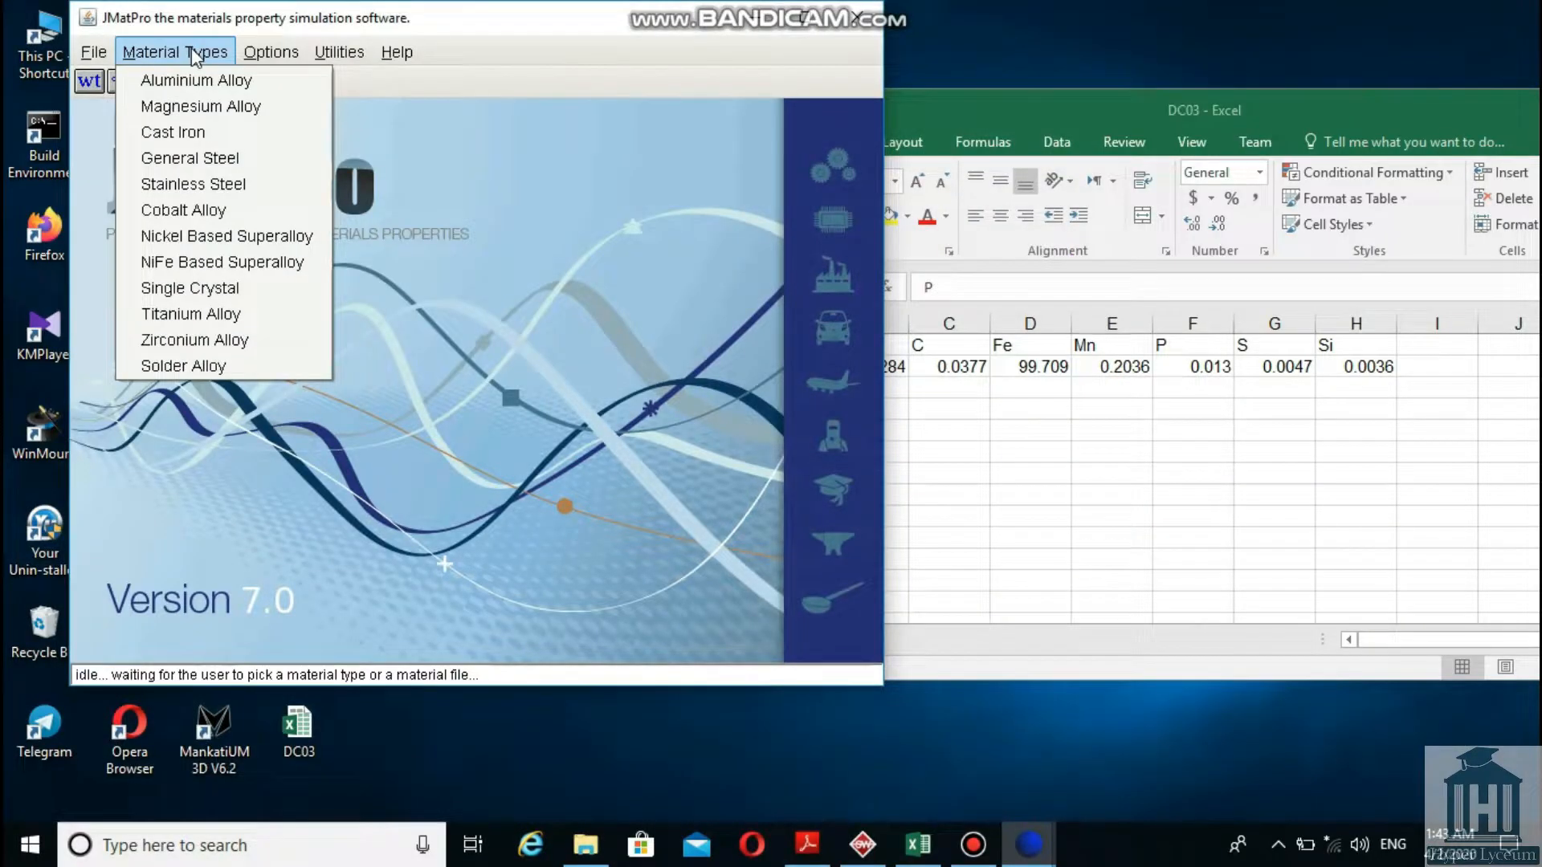
pyautogui.click(205, 161)
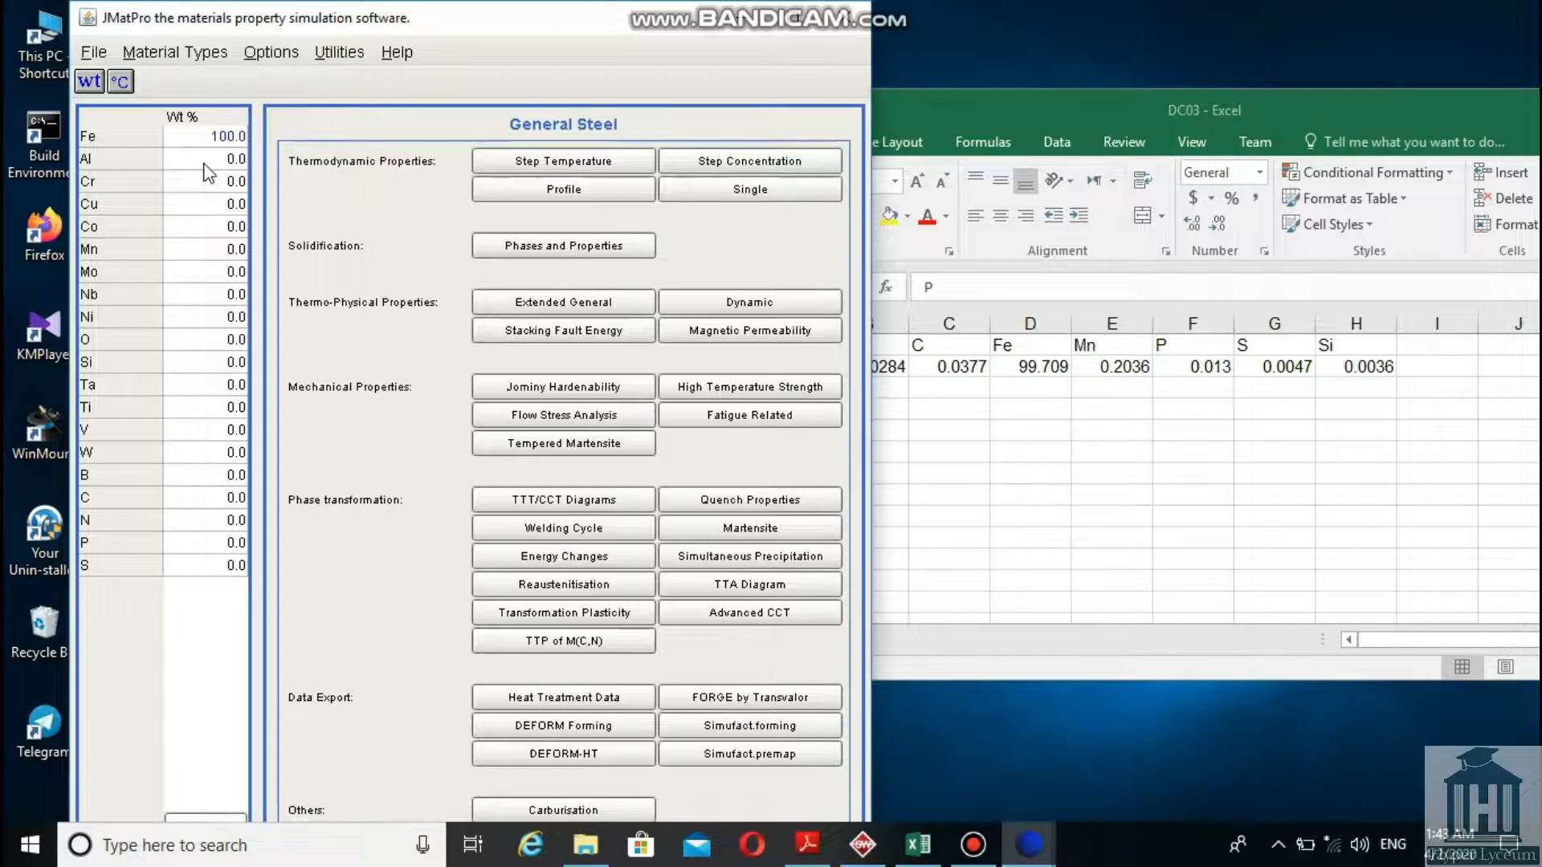
pyautogui.click(1070, 114)
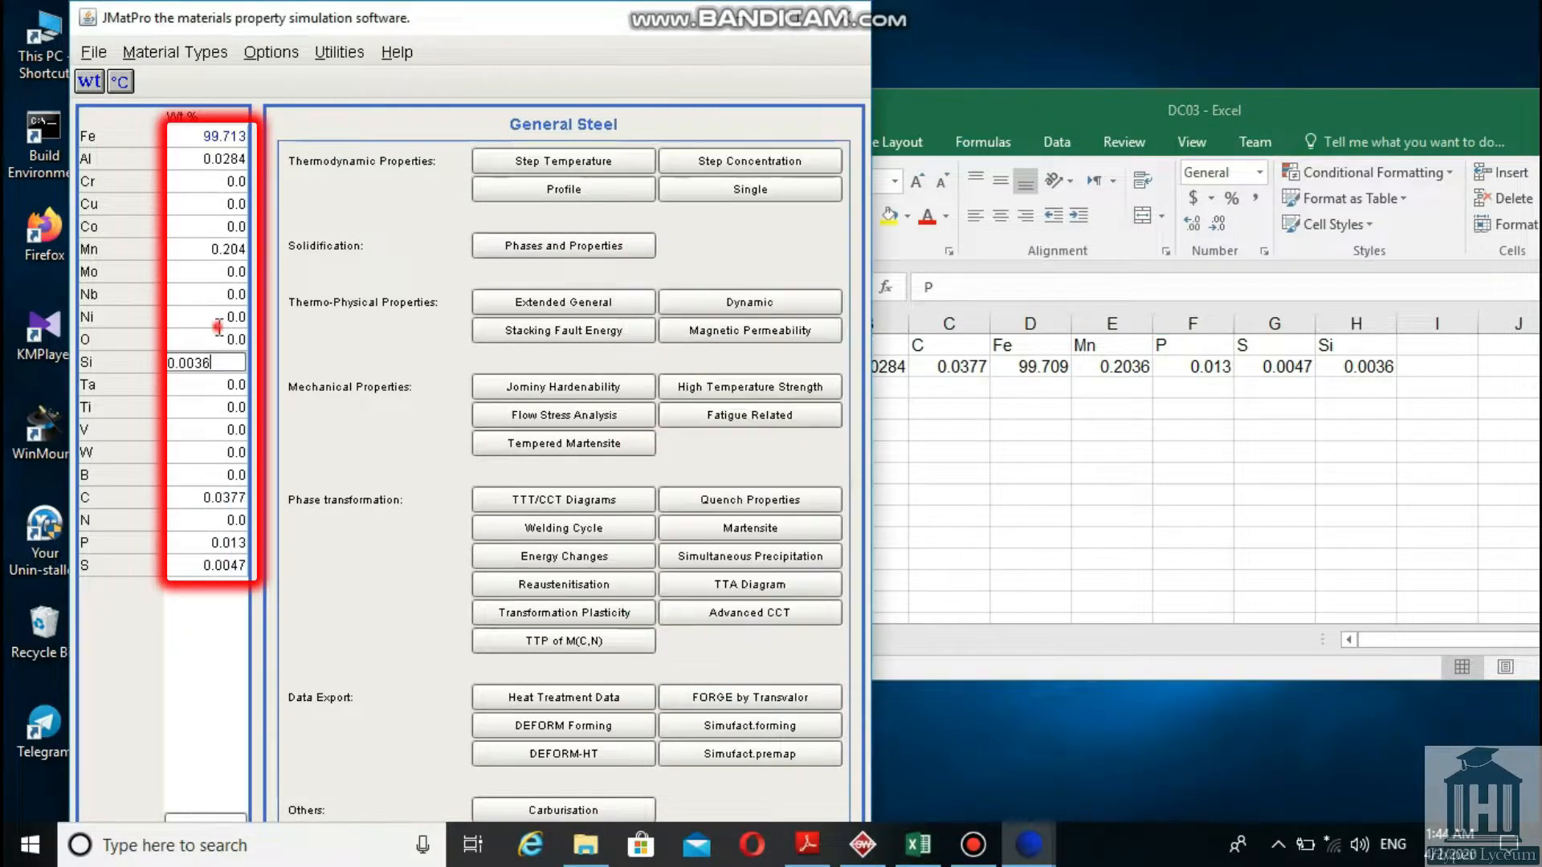
pyautogui.click(217, 318)
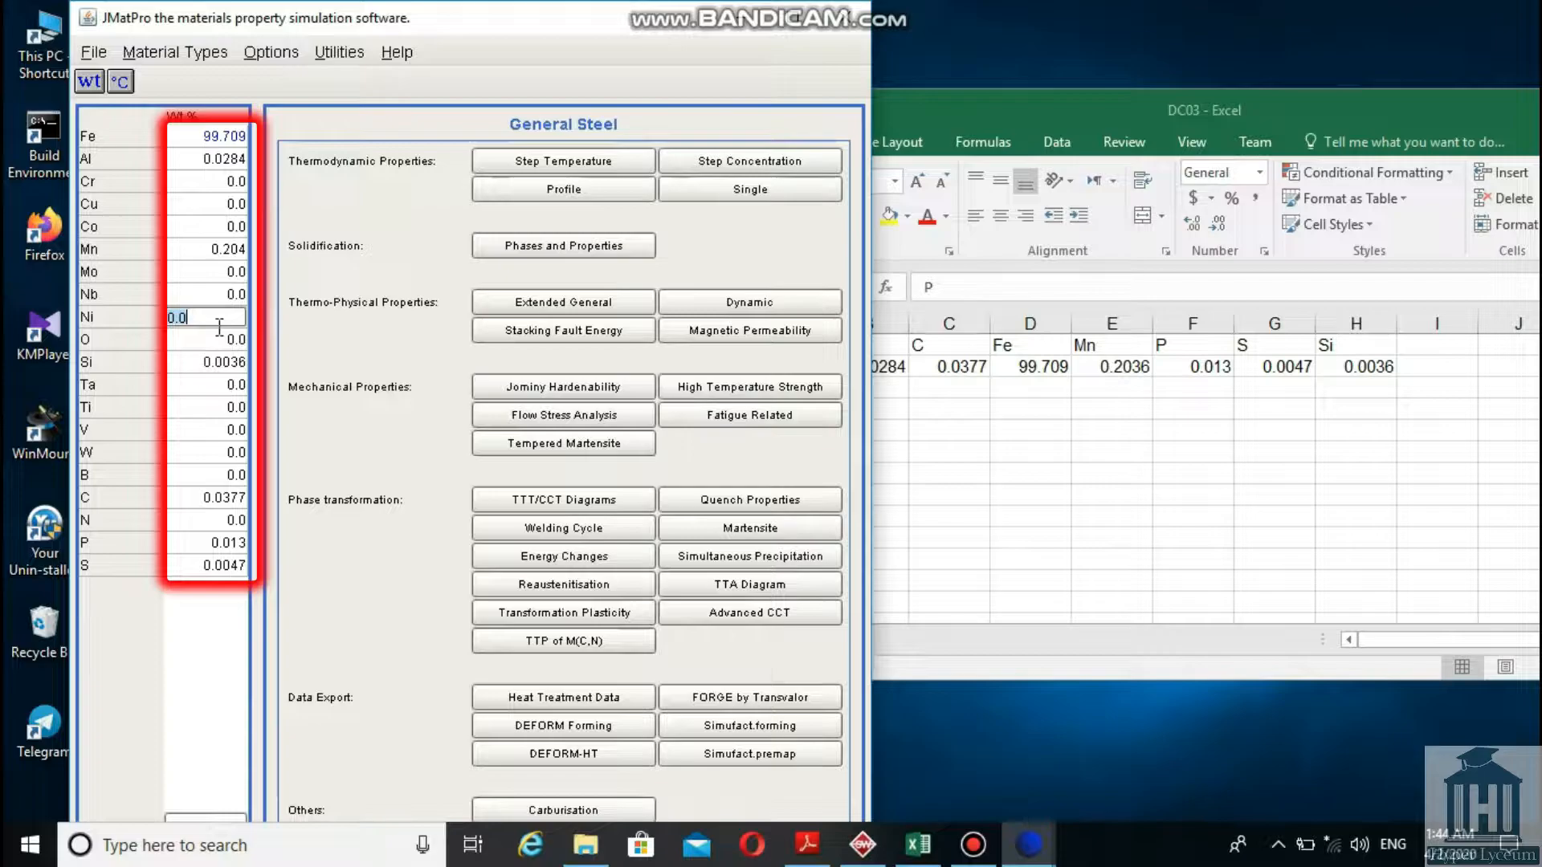
# Calculate the solidification phases and properties with a grain size of 7 microns, maximum temperature of 1600 °C and cooling rate of 50 °C/s.
pyautogui.click(614, 247)
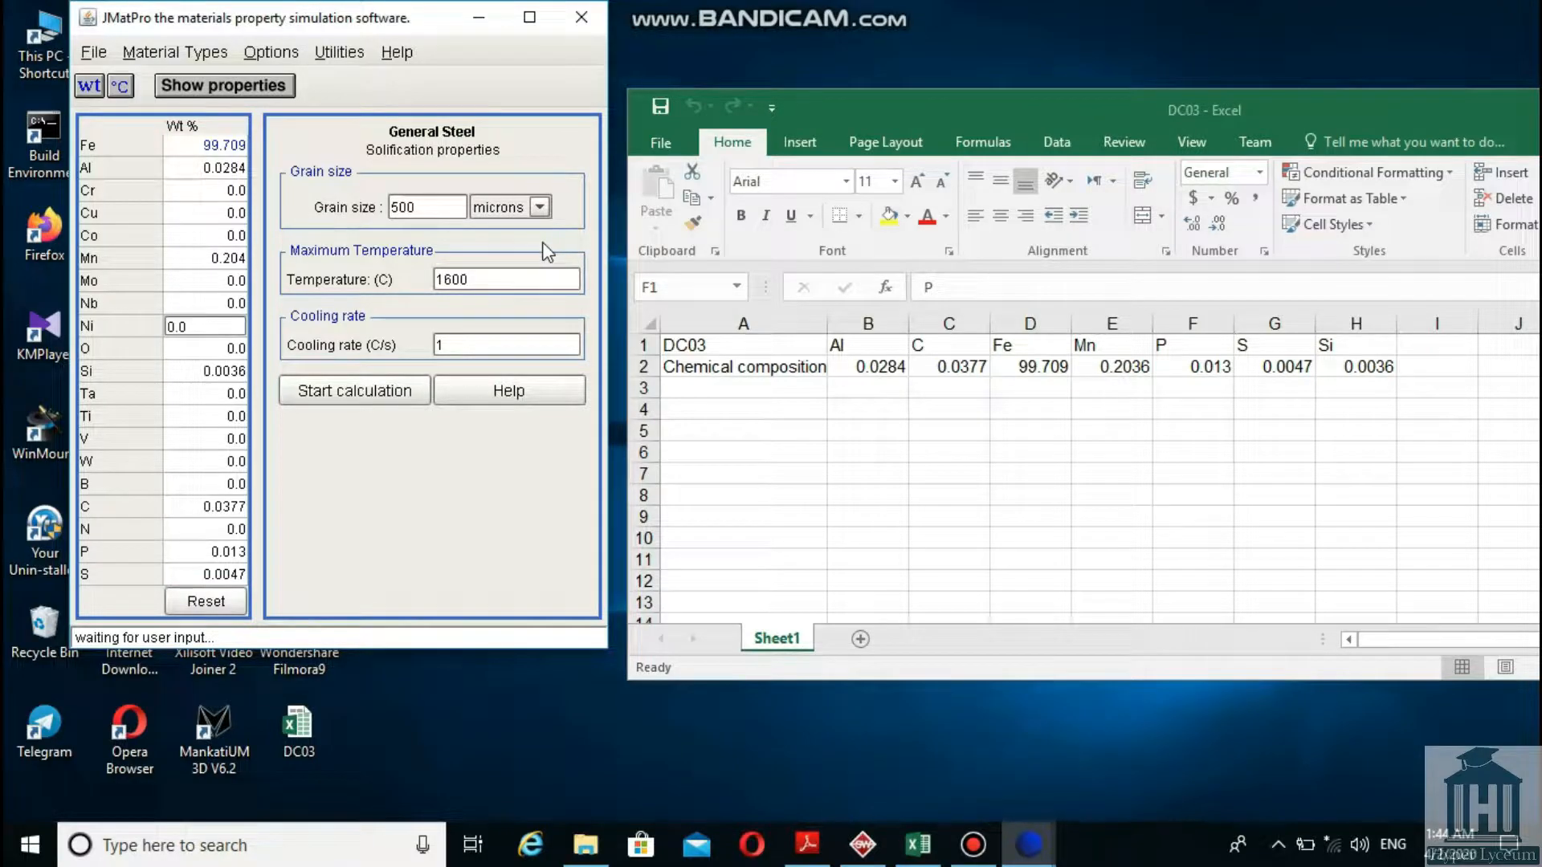
pyautogui.click(423, 209)
pyautogui.press('BackSpace')
pyautogui.press('BackSpace')
pyautogui.press('BackSpace')
pyautogui.click(808, 844)
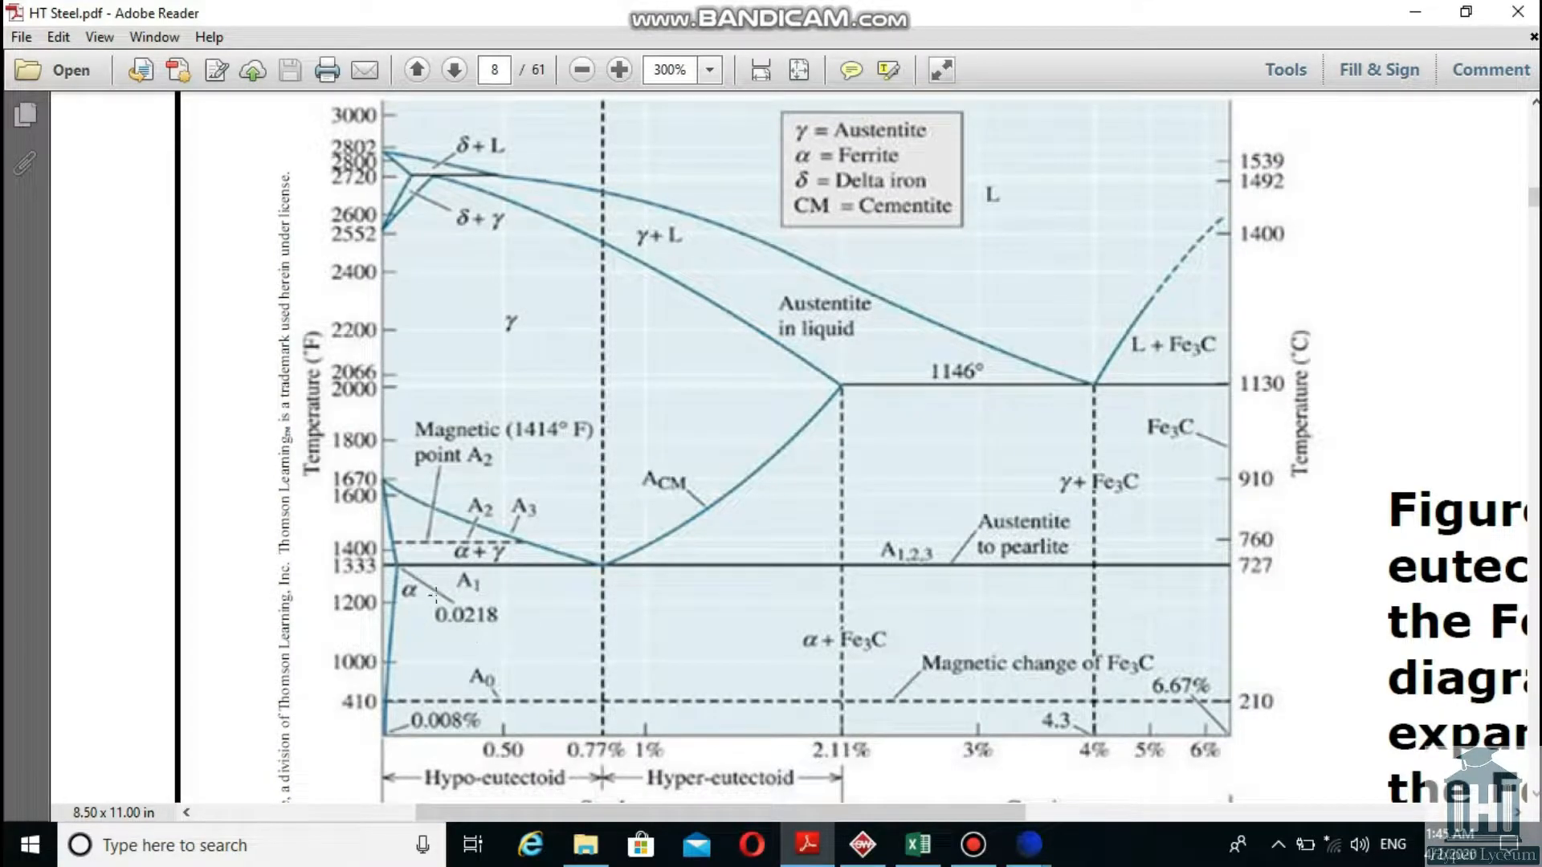
pyautogui.click(908, 849)
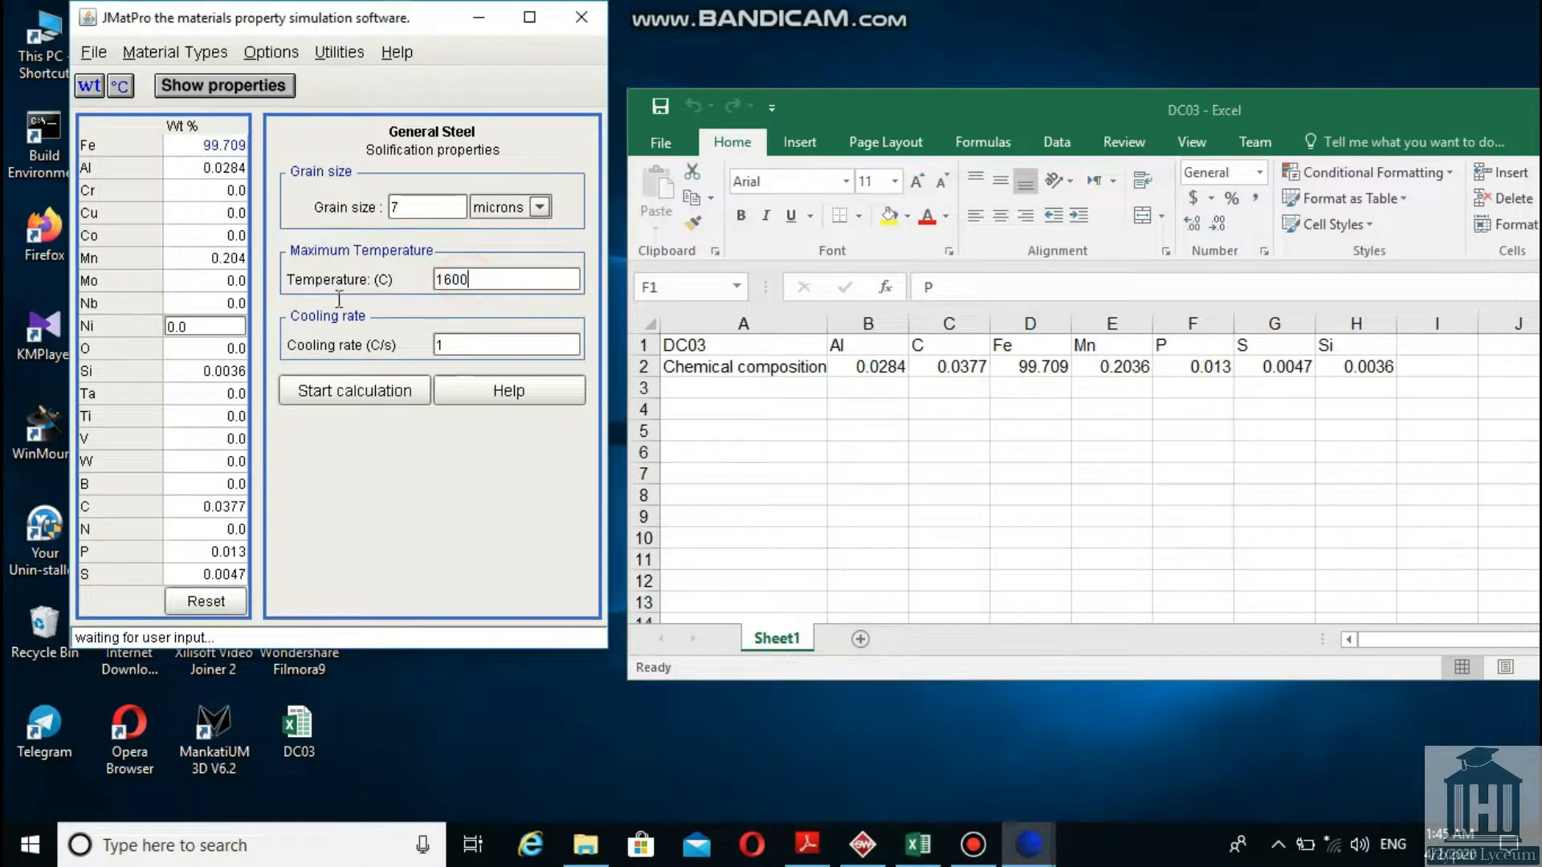
pyautogui.click(466, 349)
pyautogui.click(381, 389)
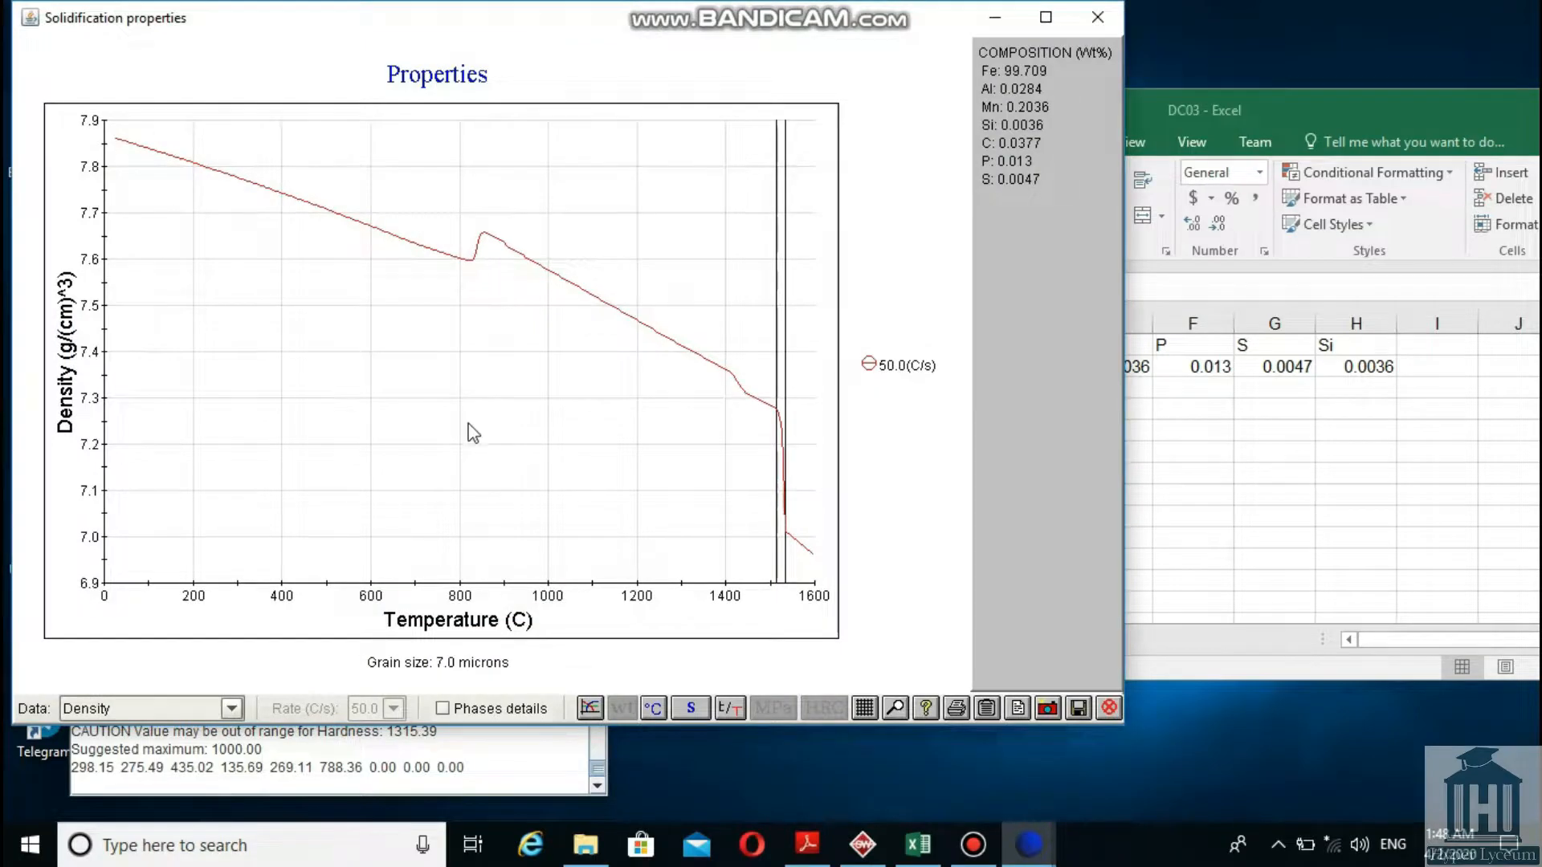
pyautogui.click(233, 709)
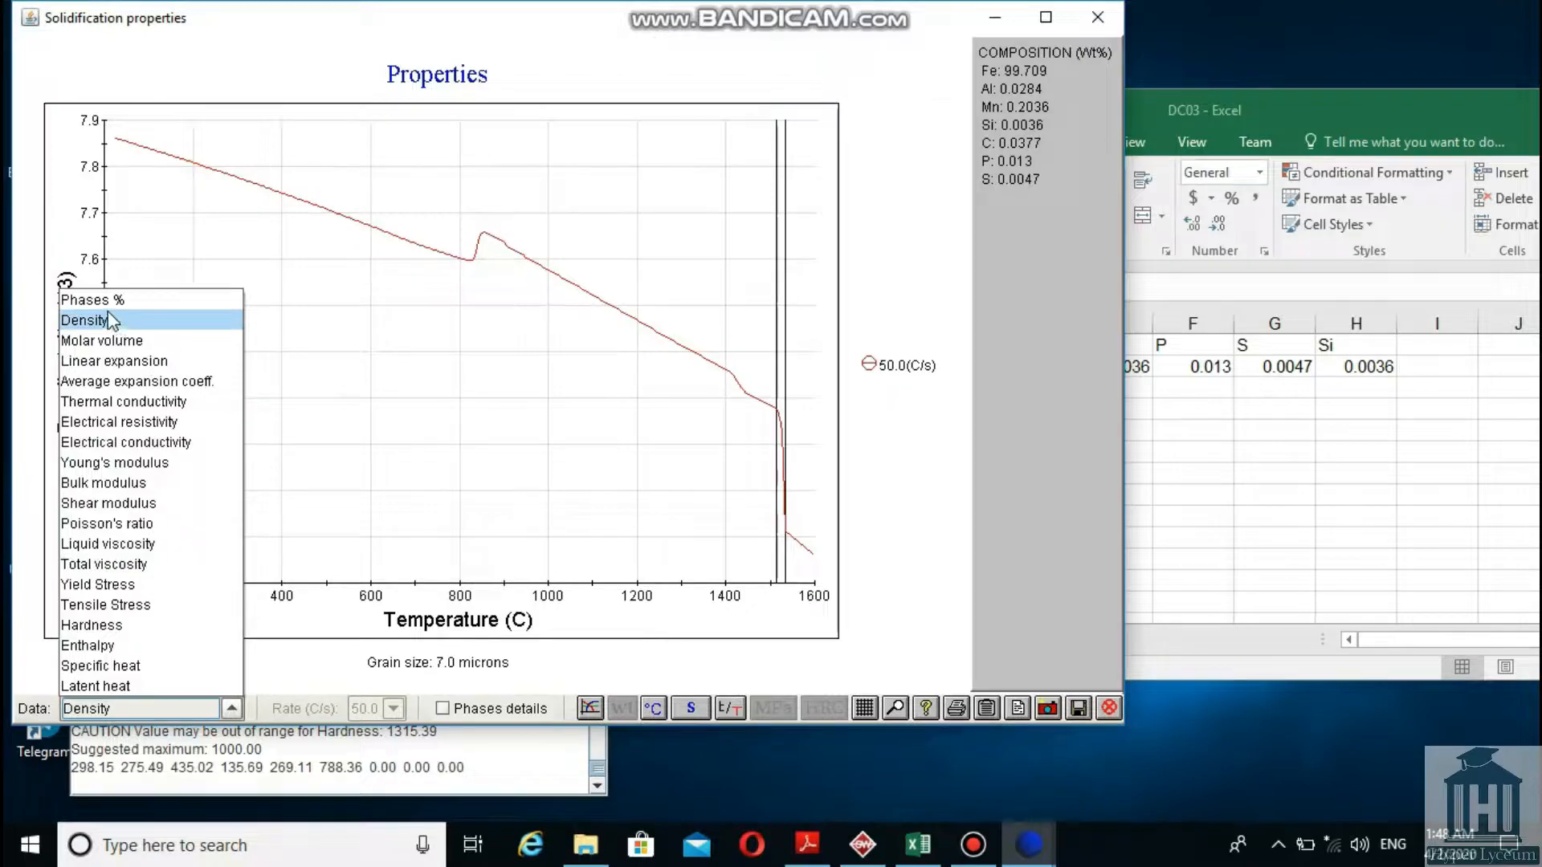
pyautogui.click(85, 299)
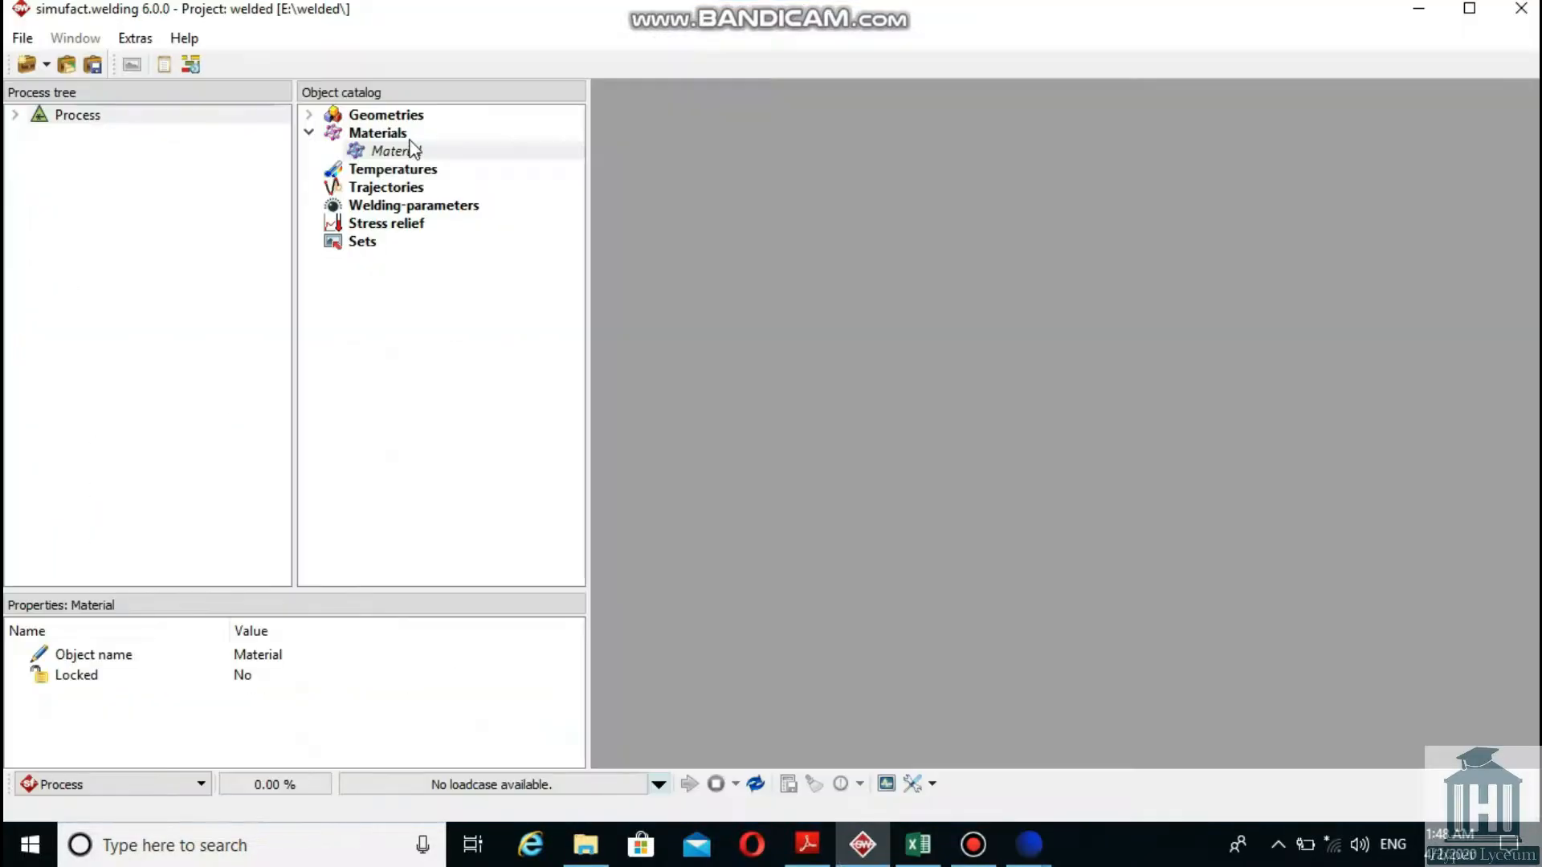
# Create a new material in the object catalog of the Simufact Welding project.
pyautogui.click(374, 137)
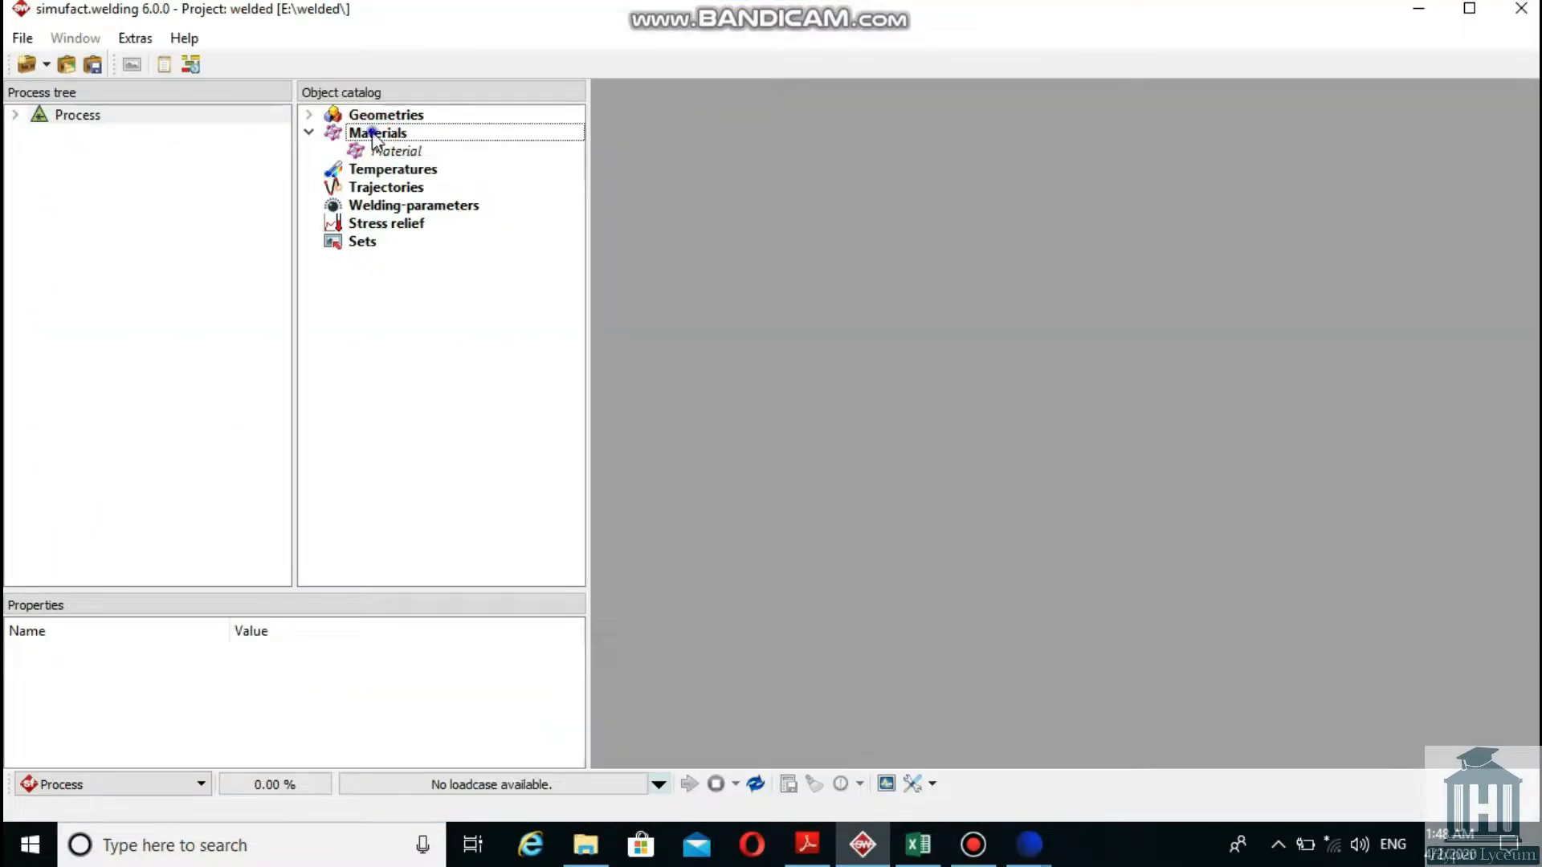
pyautogui.rightClick(376, 138)
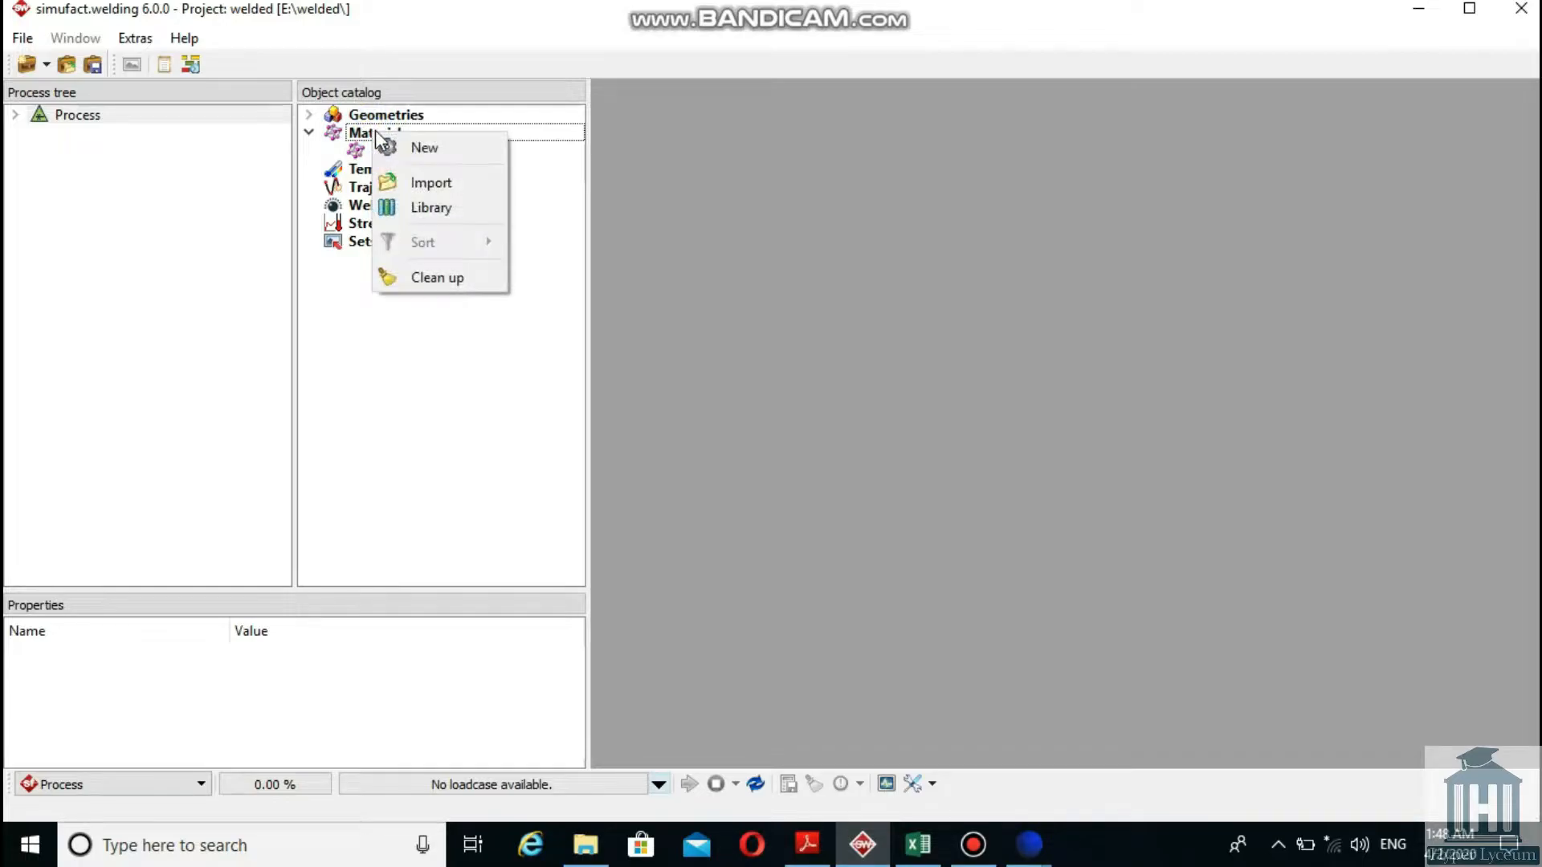
pyautogui.click(402, 143)
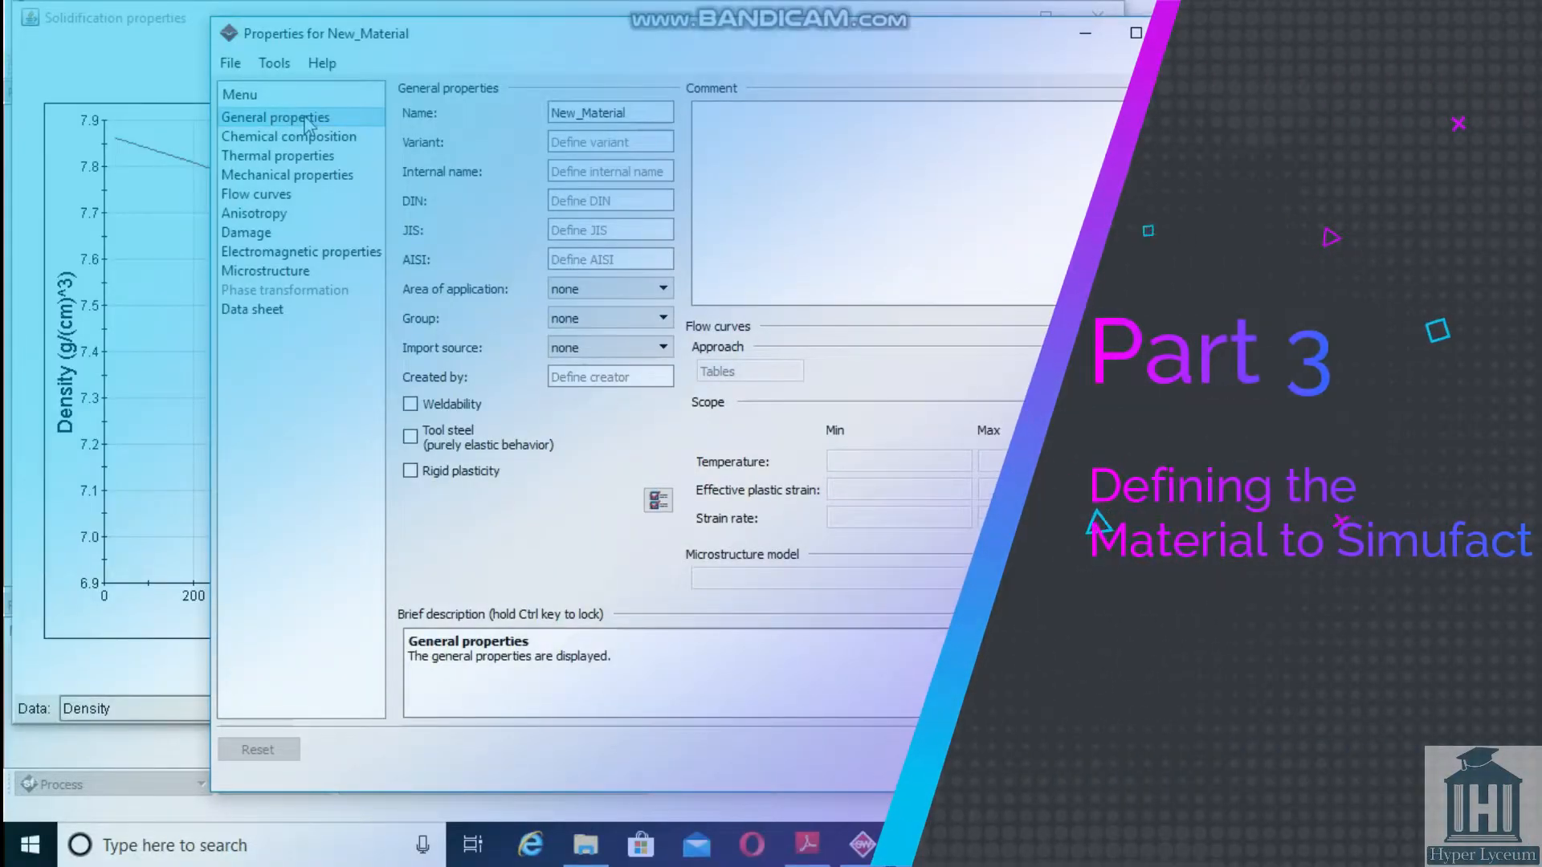
# Name the new material DC03 and set its DIN designation to 1.0388.
pyautogui.click(639, 115)
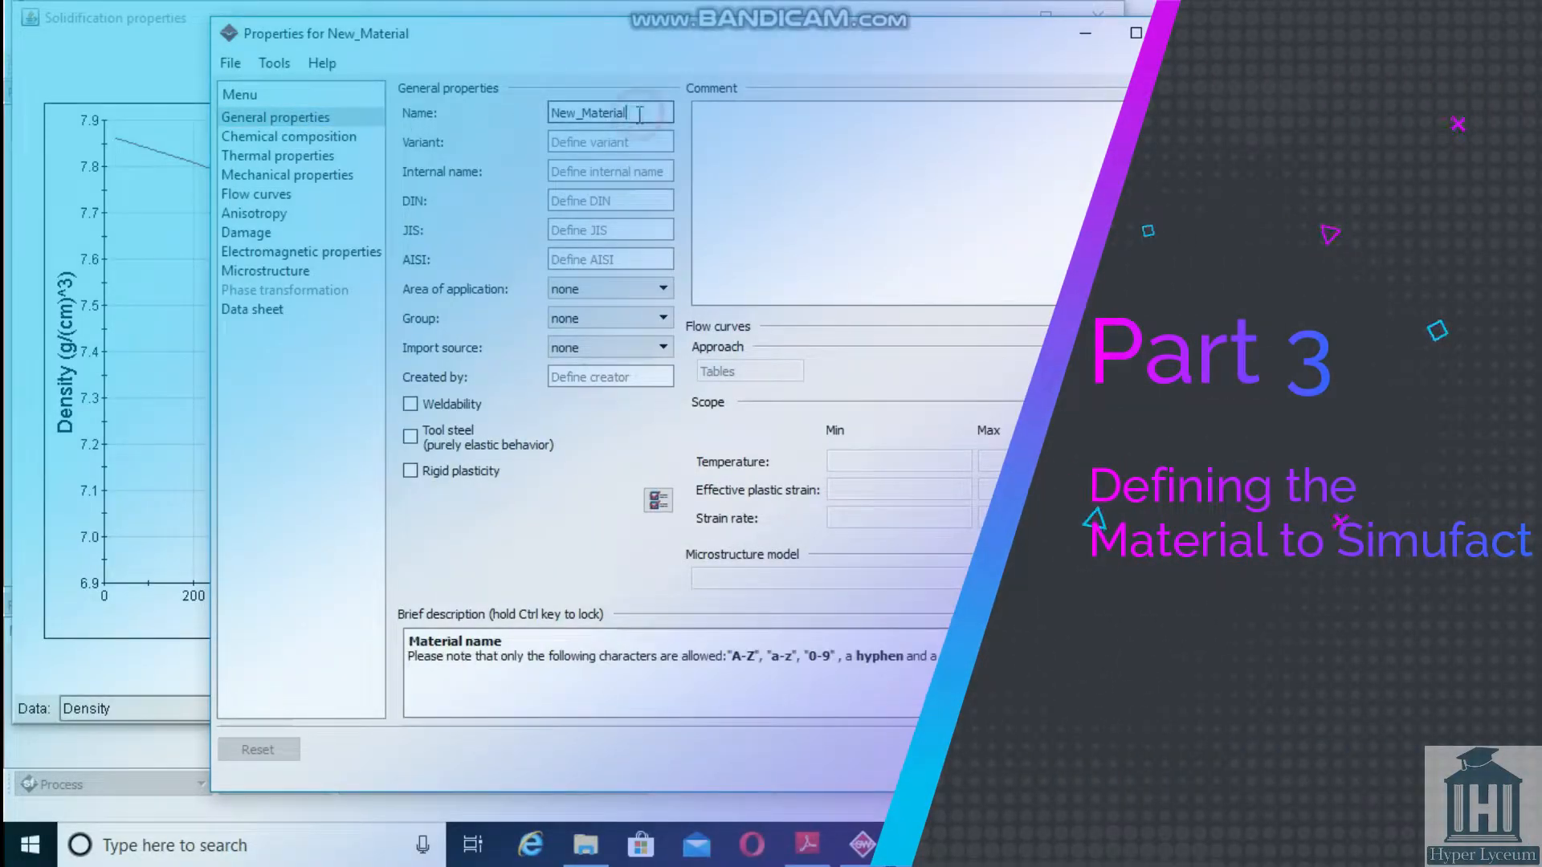
pyautogui.press('BackSpace')
pyautogui.press('BackSpace')
pyautogui.press('BackSpace')
pyautogui.press('BackSpace')
pyautogui.press('BackSpace')
pyautogui.press('BackSpace')
pyautogui.press('BackSpace')
pyautogui.press('BackSpace')
pyautogui.press('BackSpace')
pyautogui.press('BackSpace')
pyautogui.press('BackSpace')
pyautogui.press('BackSpace')
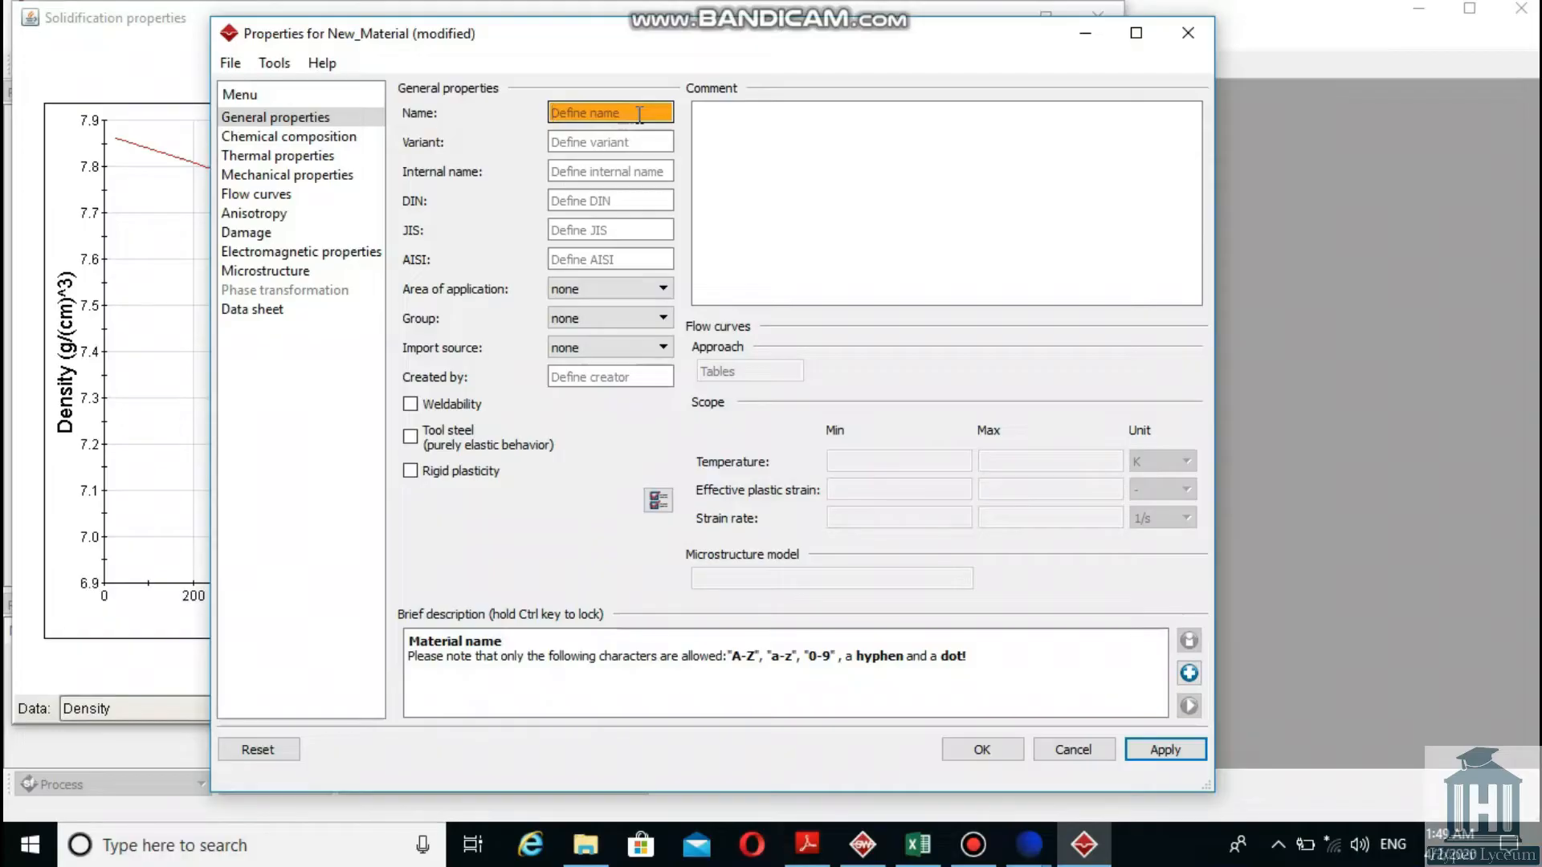
pyautogui.write('DC03')
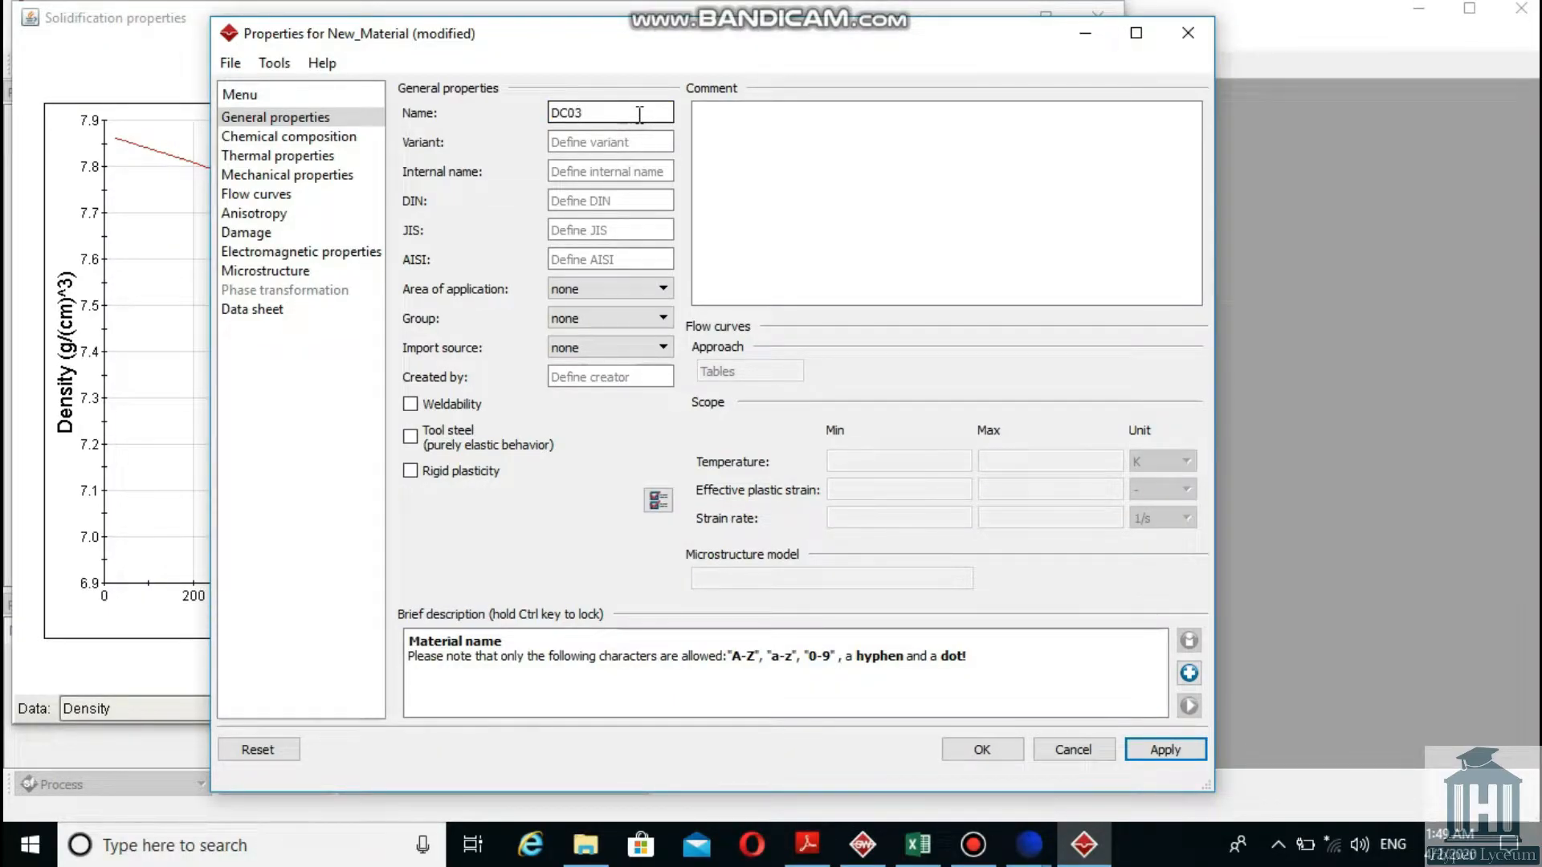
pyautogui.click(608, 197)
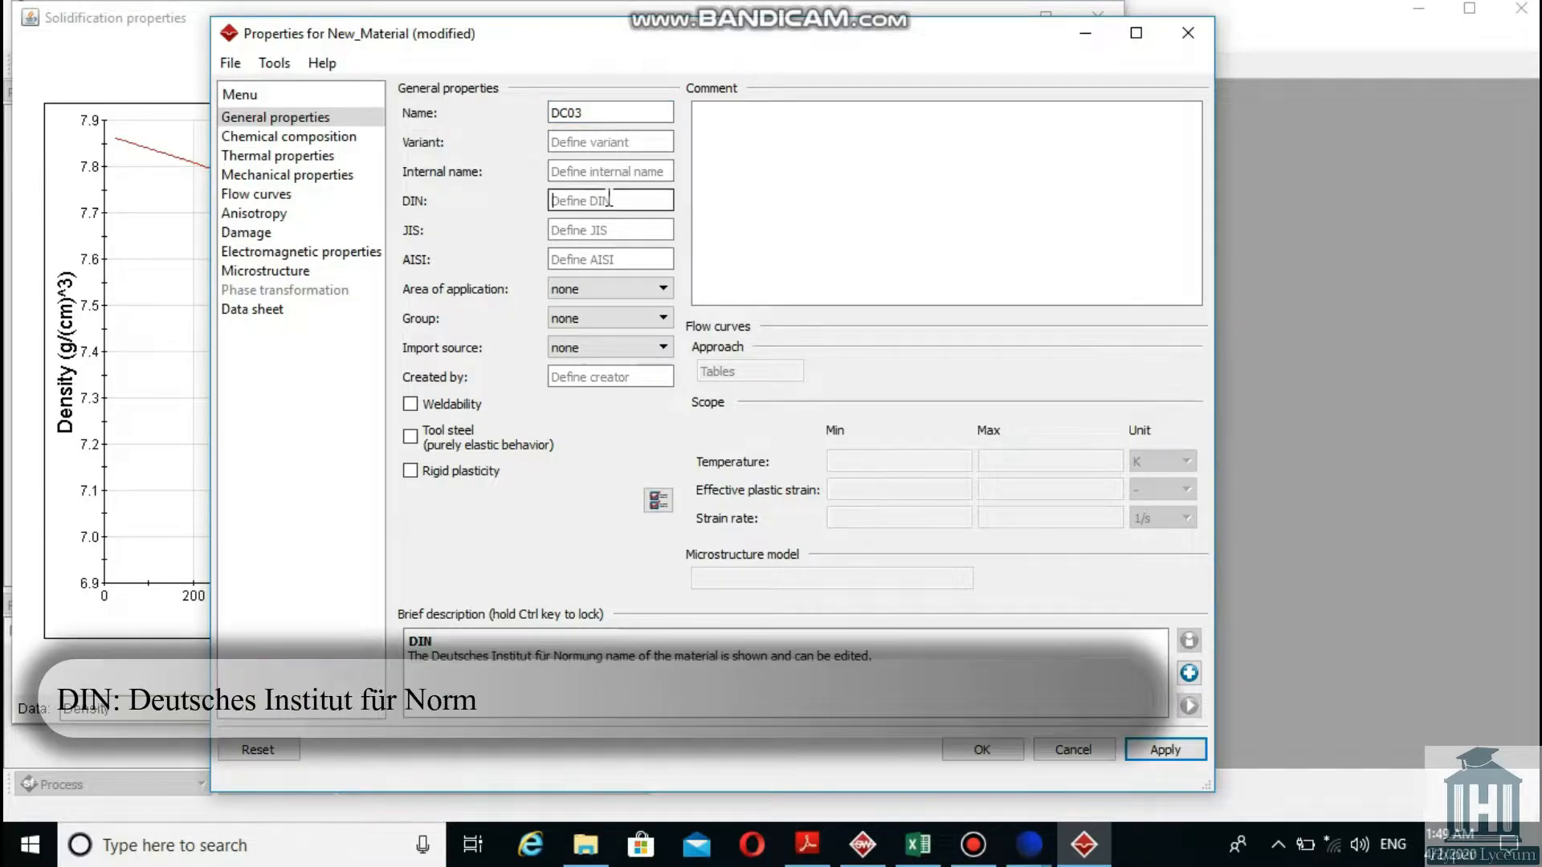
pyautogui.write('1')
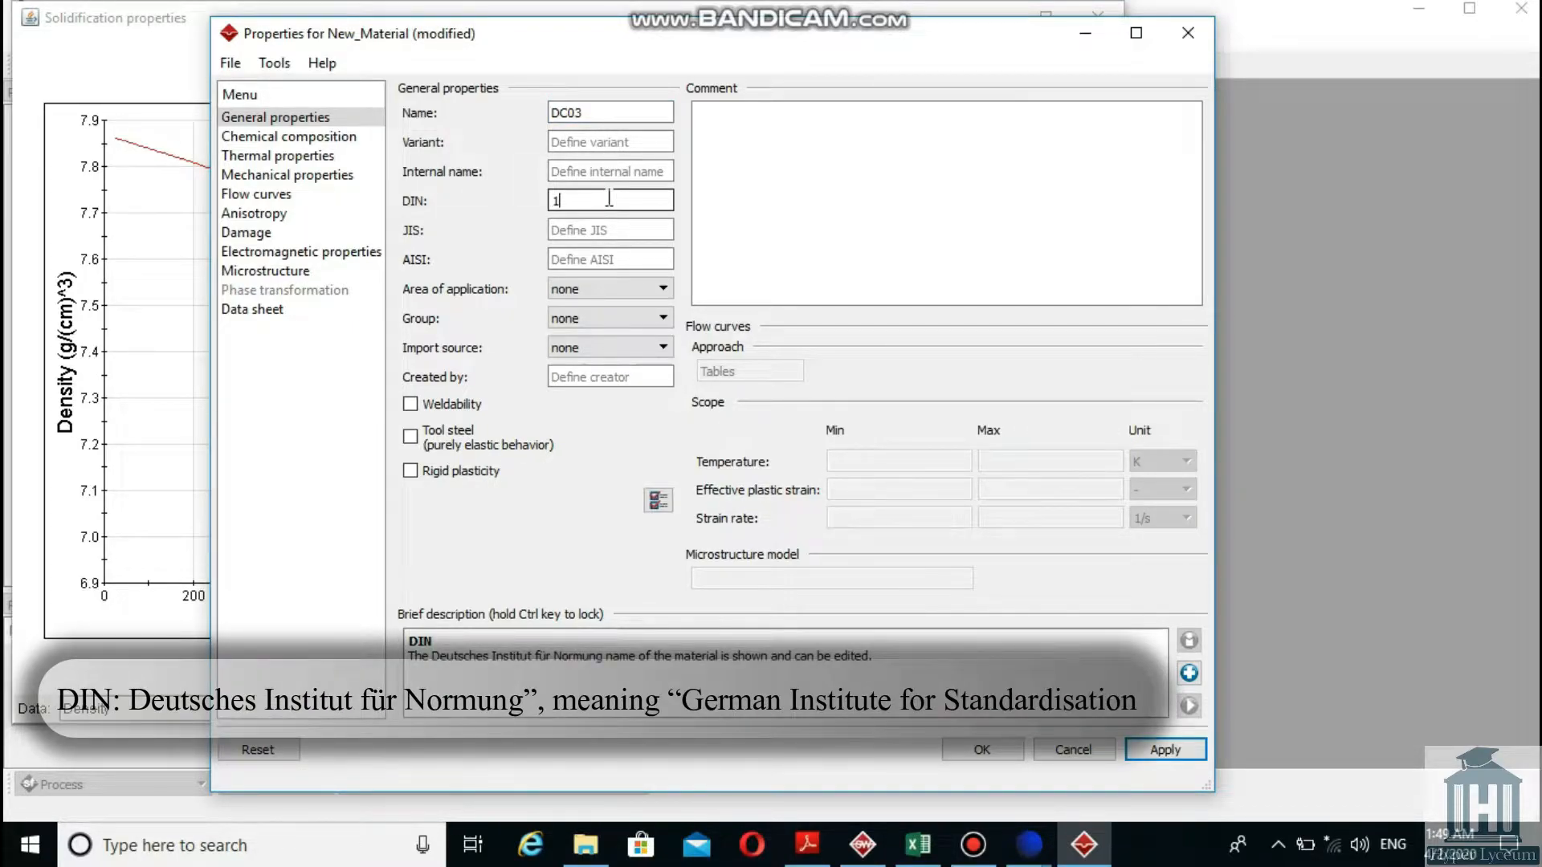
pyautogui.write('.0388')
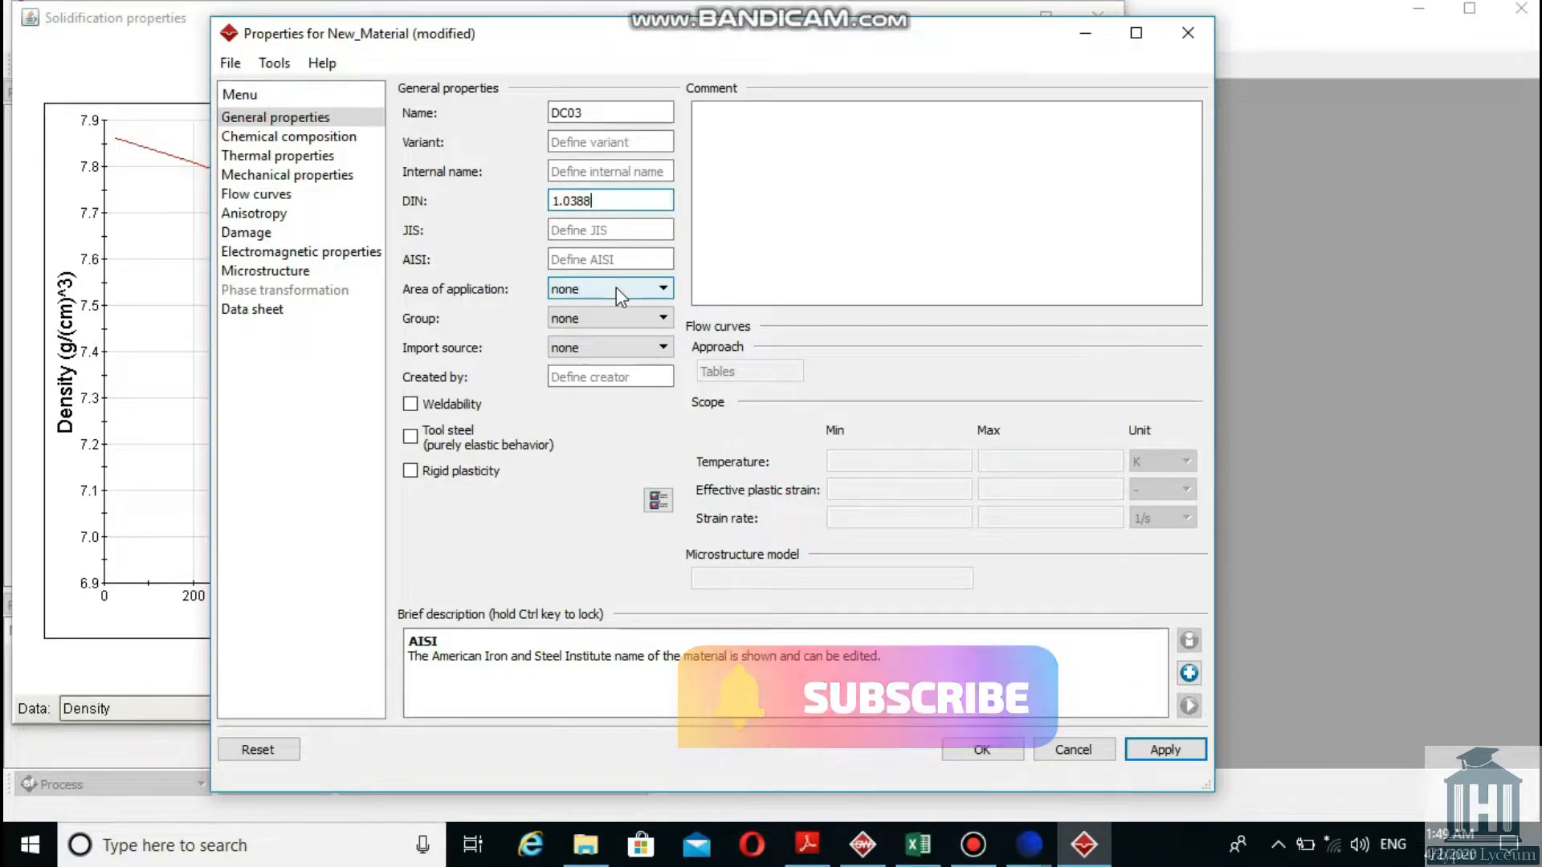
# Set the material's area of application to Welding and its group to General steel.
pyautogui.click(615, 287)
pyautogui.click(634, 366)
pyautogui.click(608, 319)
pyautogui.click(620, 412)
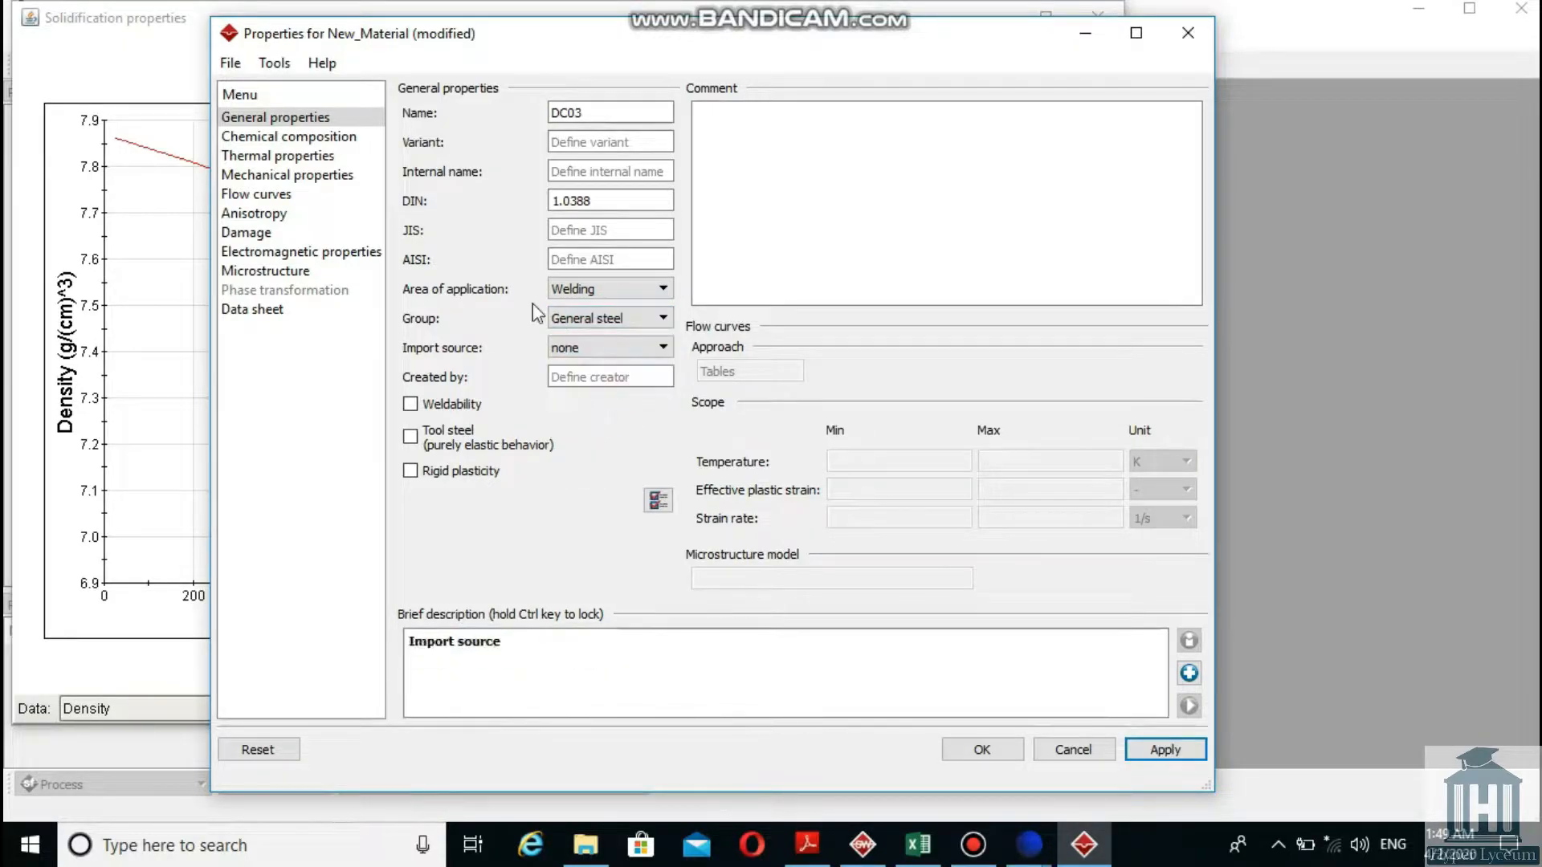
# Enter the creator's full name, mark the material as weldable and apply the general properties.
pyautogui.click(594, 378)
pyautogui.write('A')
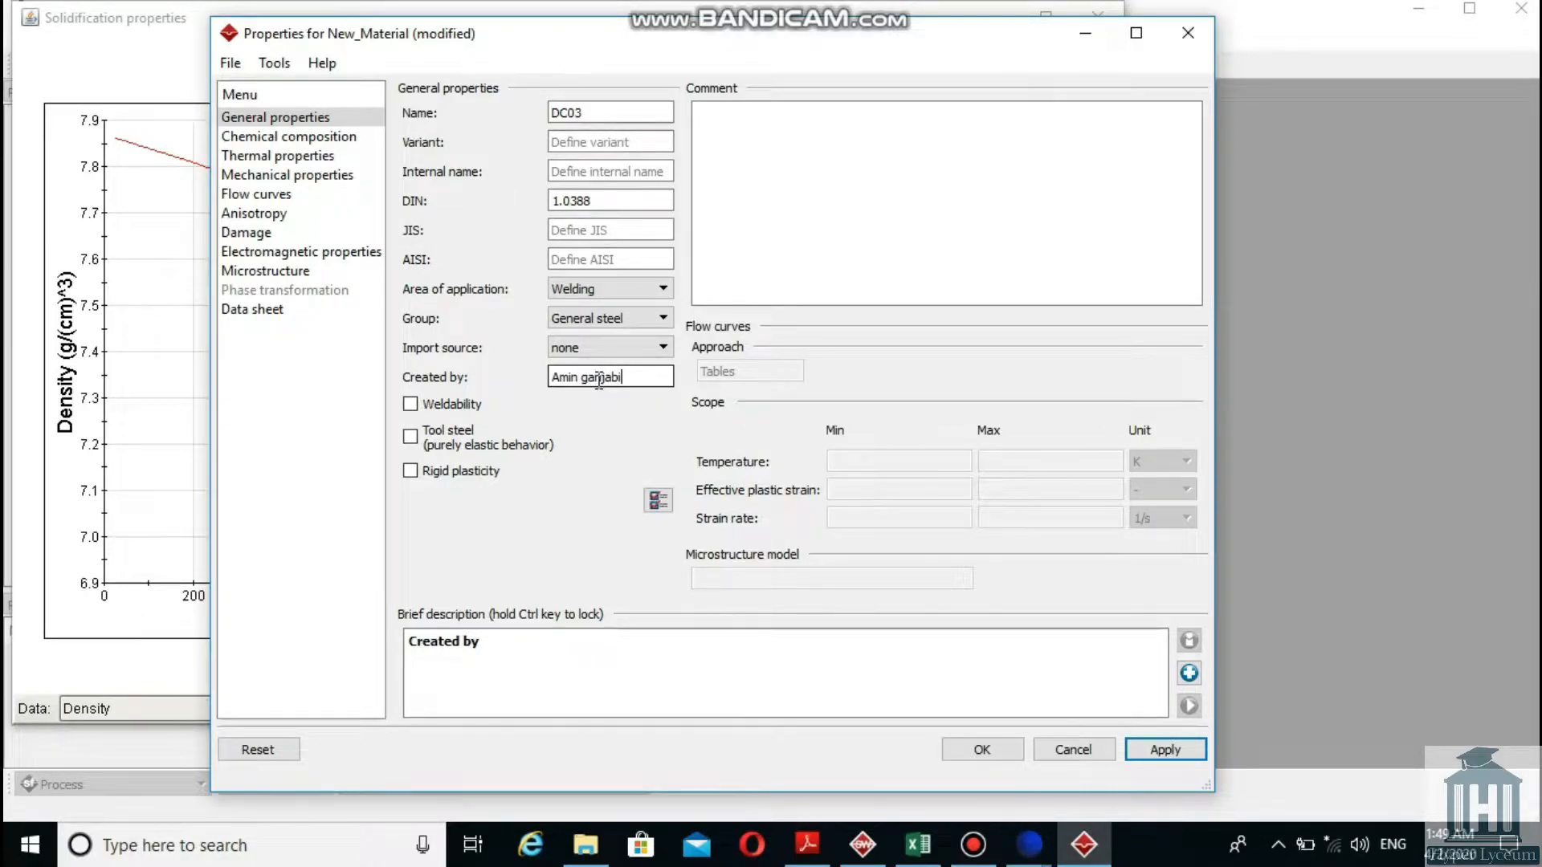
pyautogui.write('min ganjabi')
pyautogui.click(410, 404)
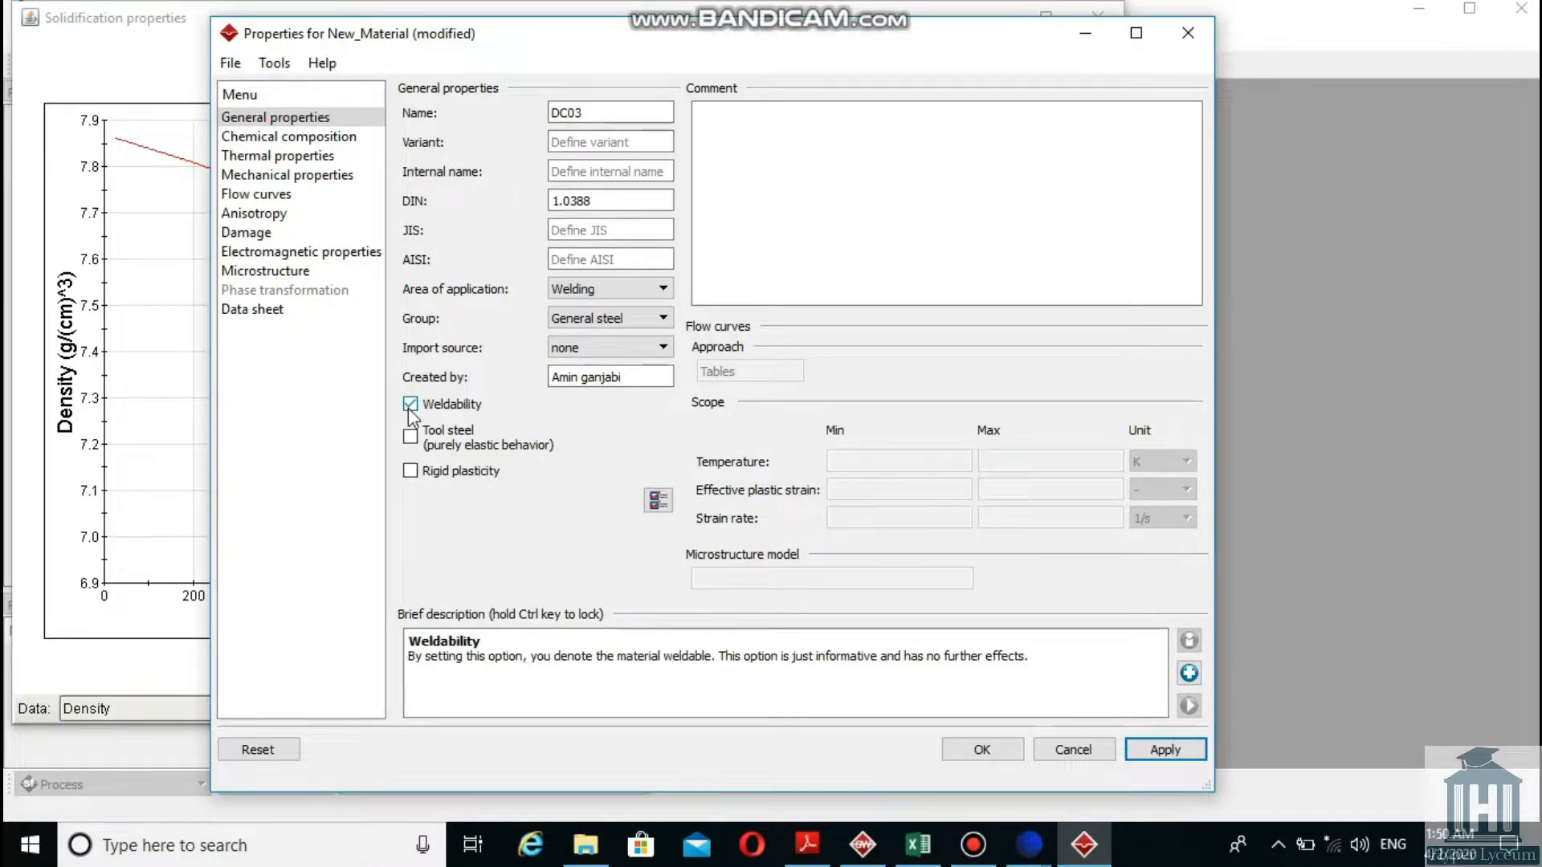
pyautogui.click(1165, 749)
# Define the chemical composition with fixed values Al 0.0284, C 0.0377, Fe 99.709, Mn 0.2036, P 0.013, S 0.0047 and Si 0.0036.
pyautogui.click(287, 138)
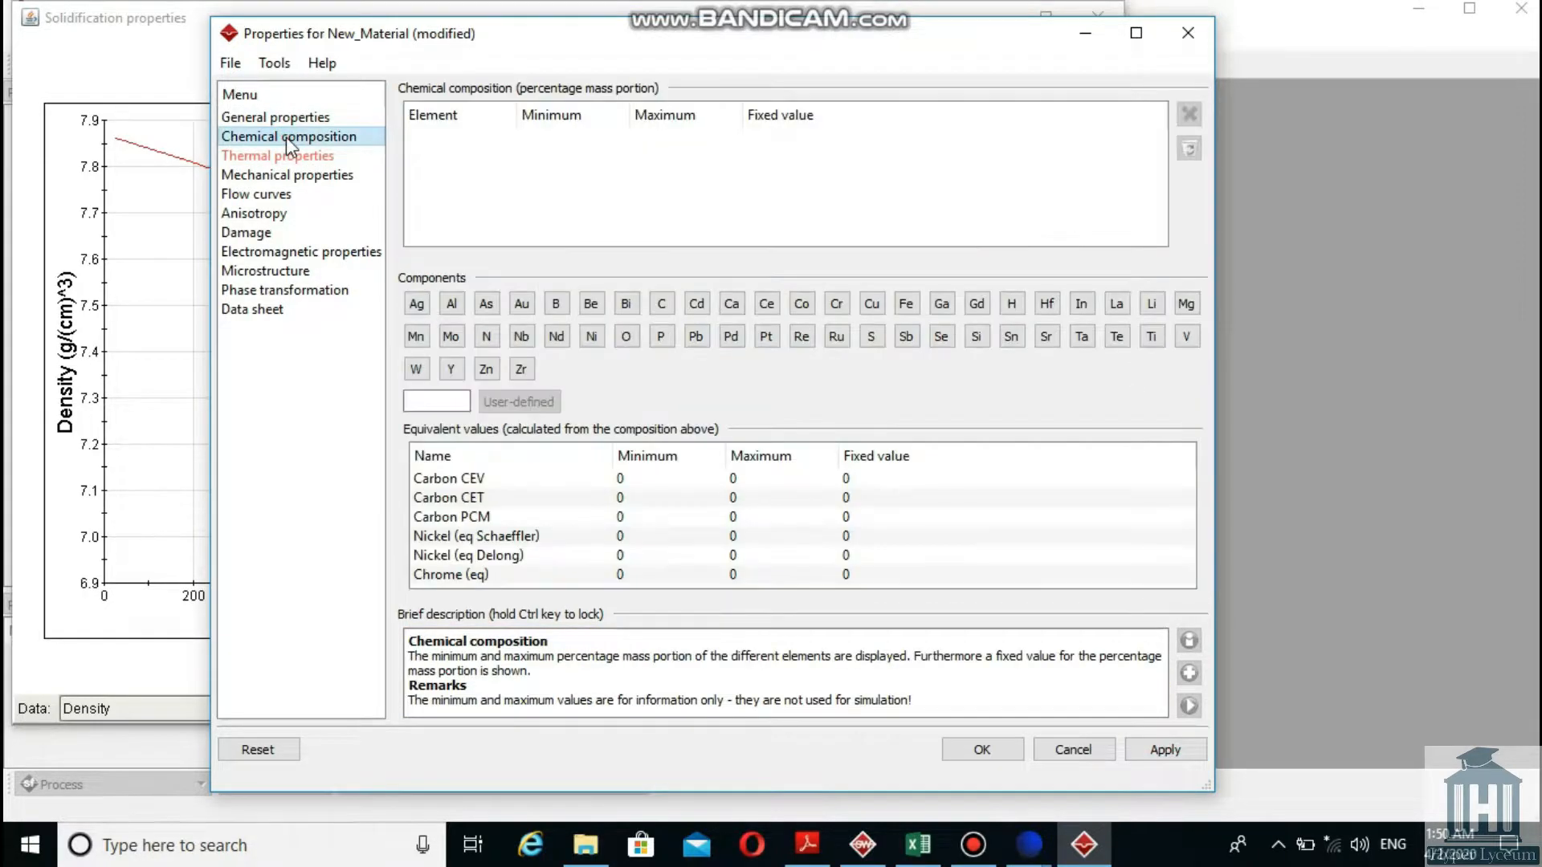
pyautogui.click(451, 303)
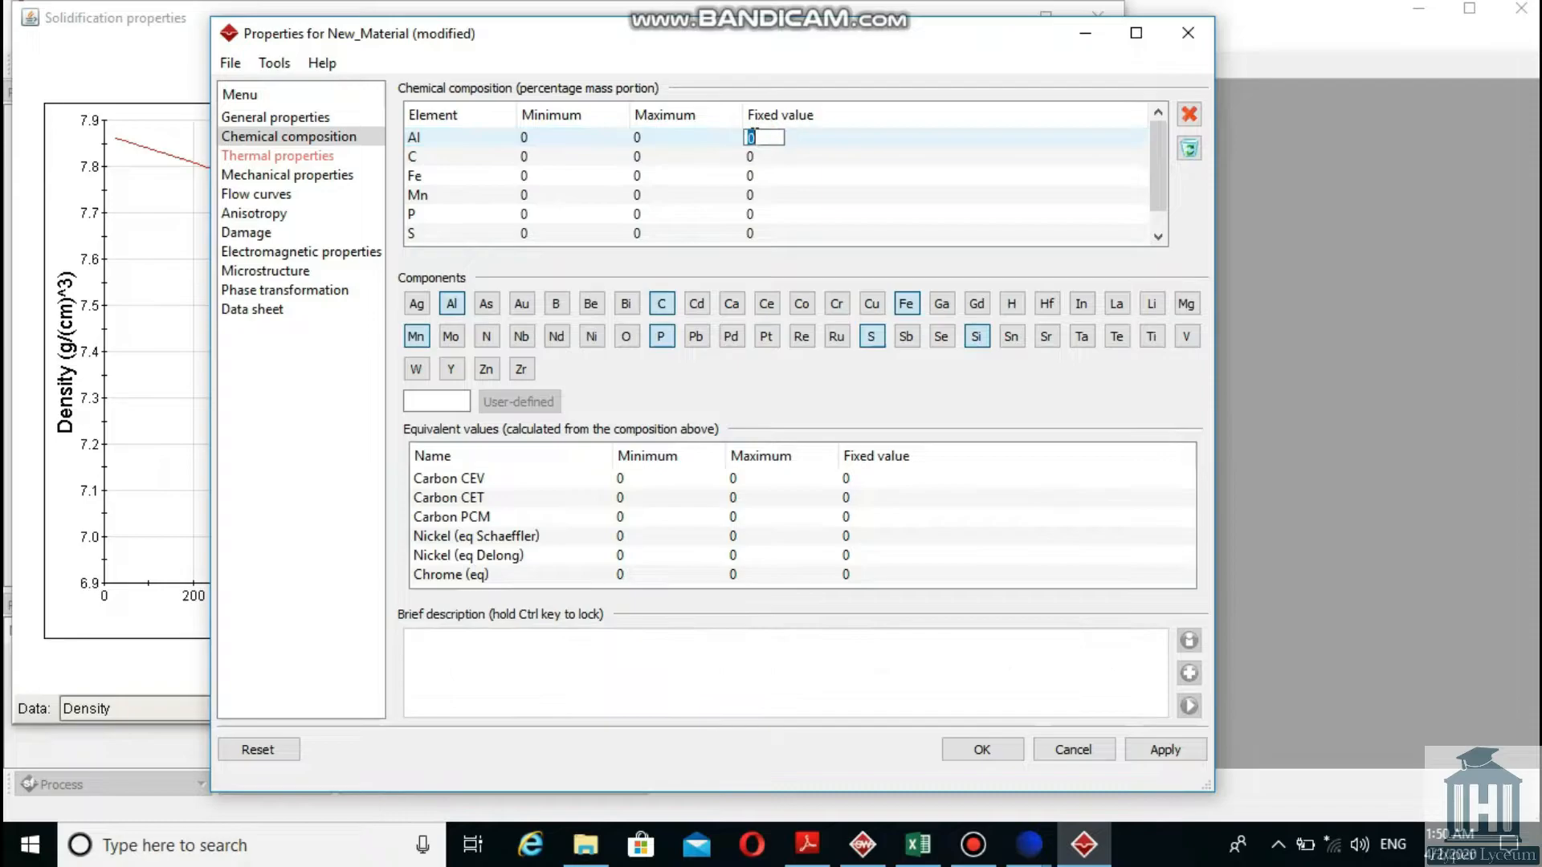
pyautogui.write('0.0284')
pyautogui.click(758, 157)
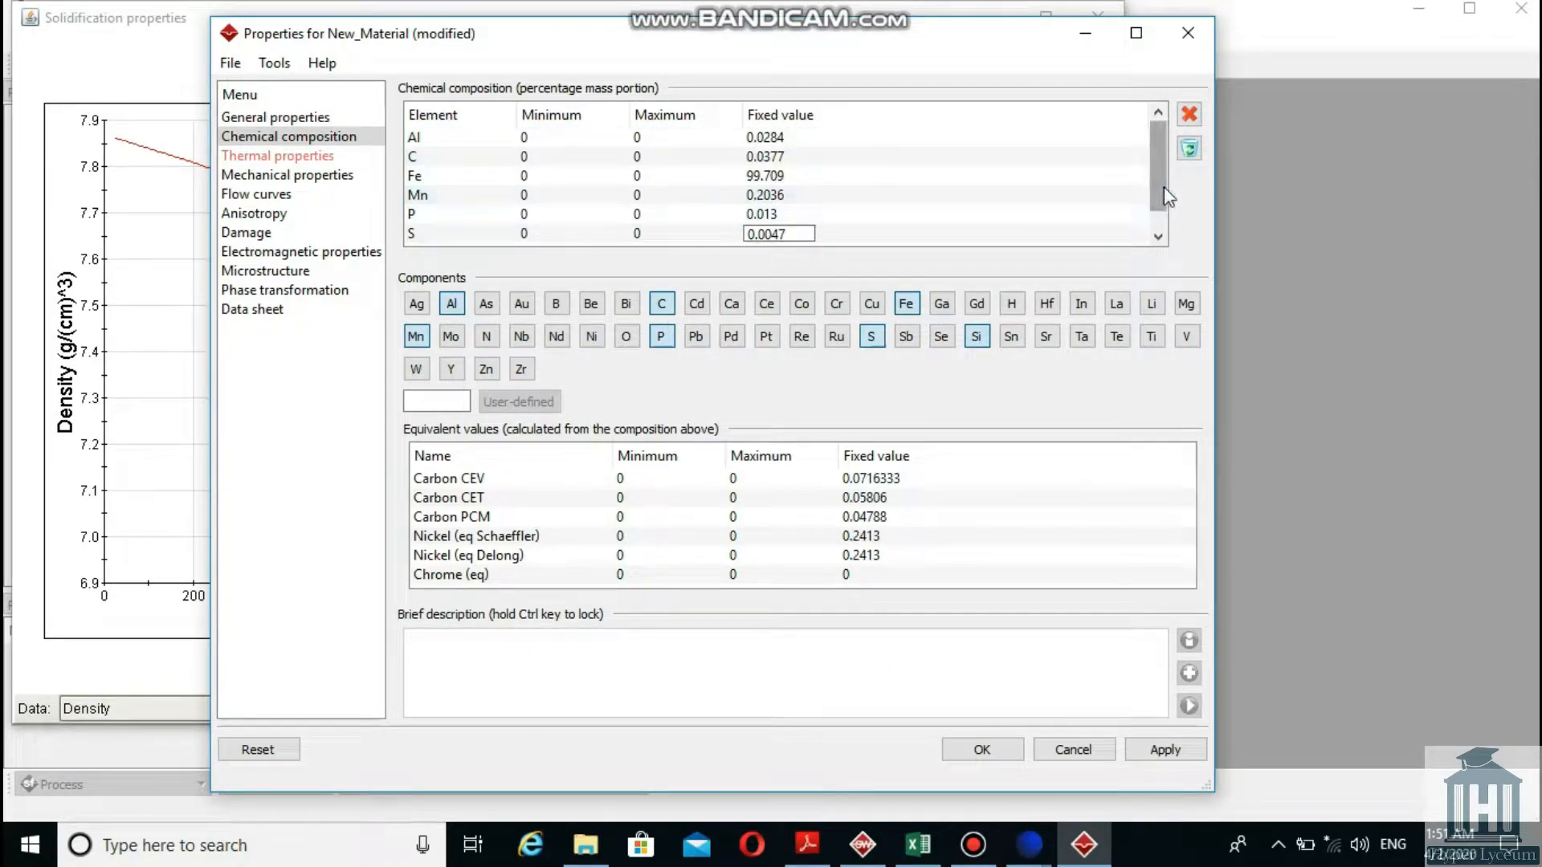
pyautogui.scroll(-1, 1163, 186)
pyautogui.click(767, 234)
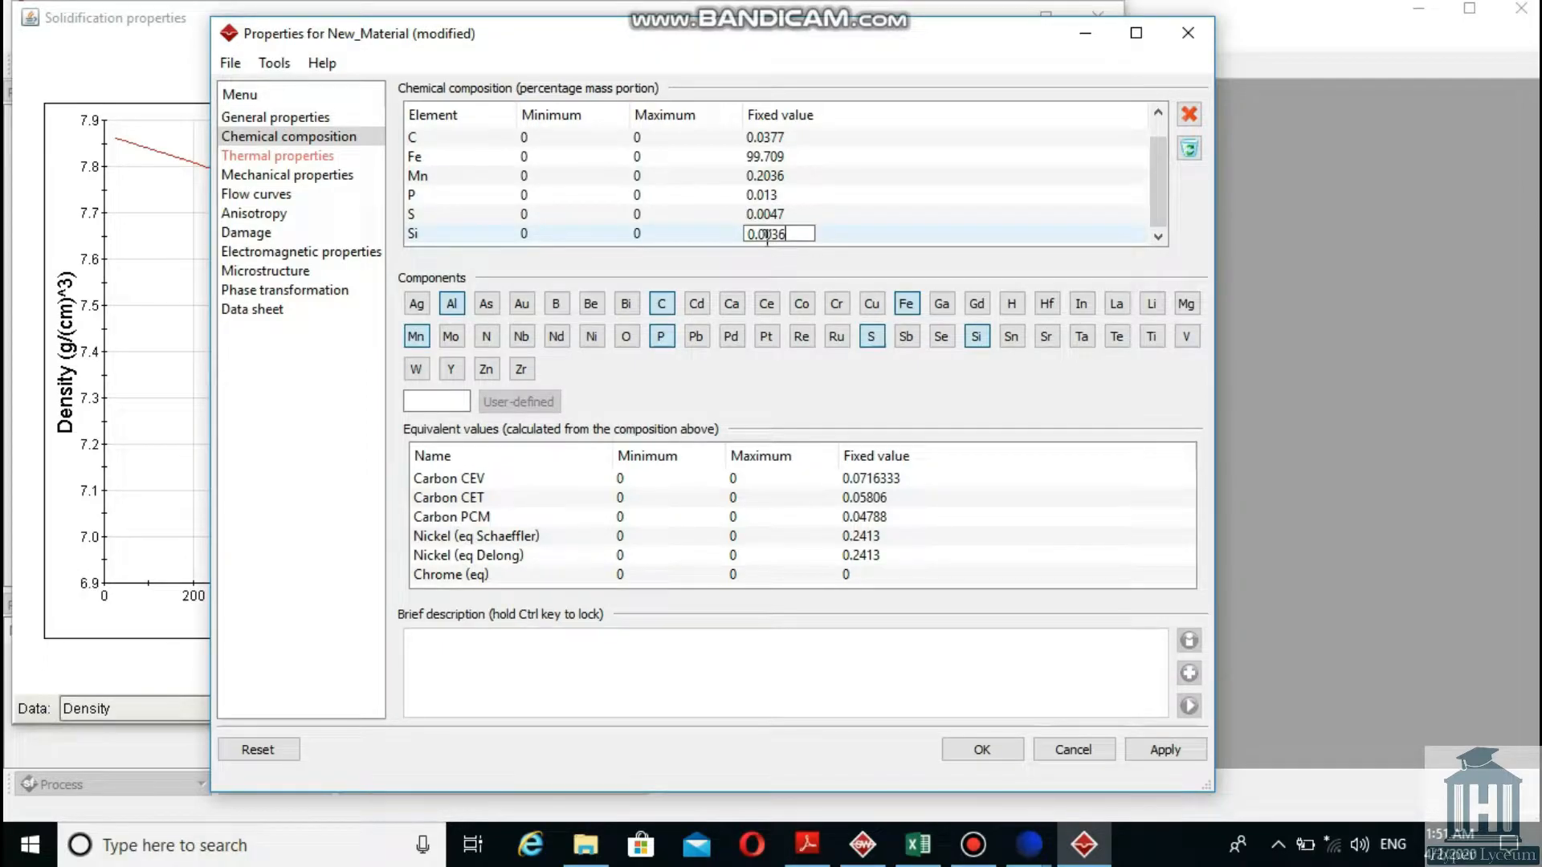
# In the thermal properties, define thermal conductivity and specific heat capacity by table and create the thermal conductivity table.
pyautogui.click(277, 155)
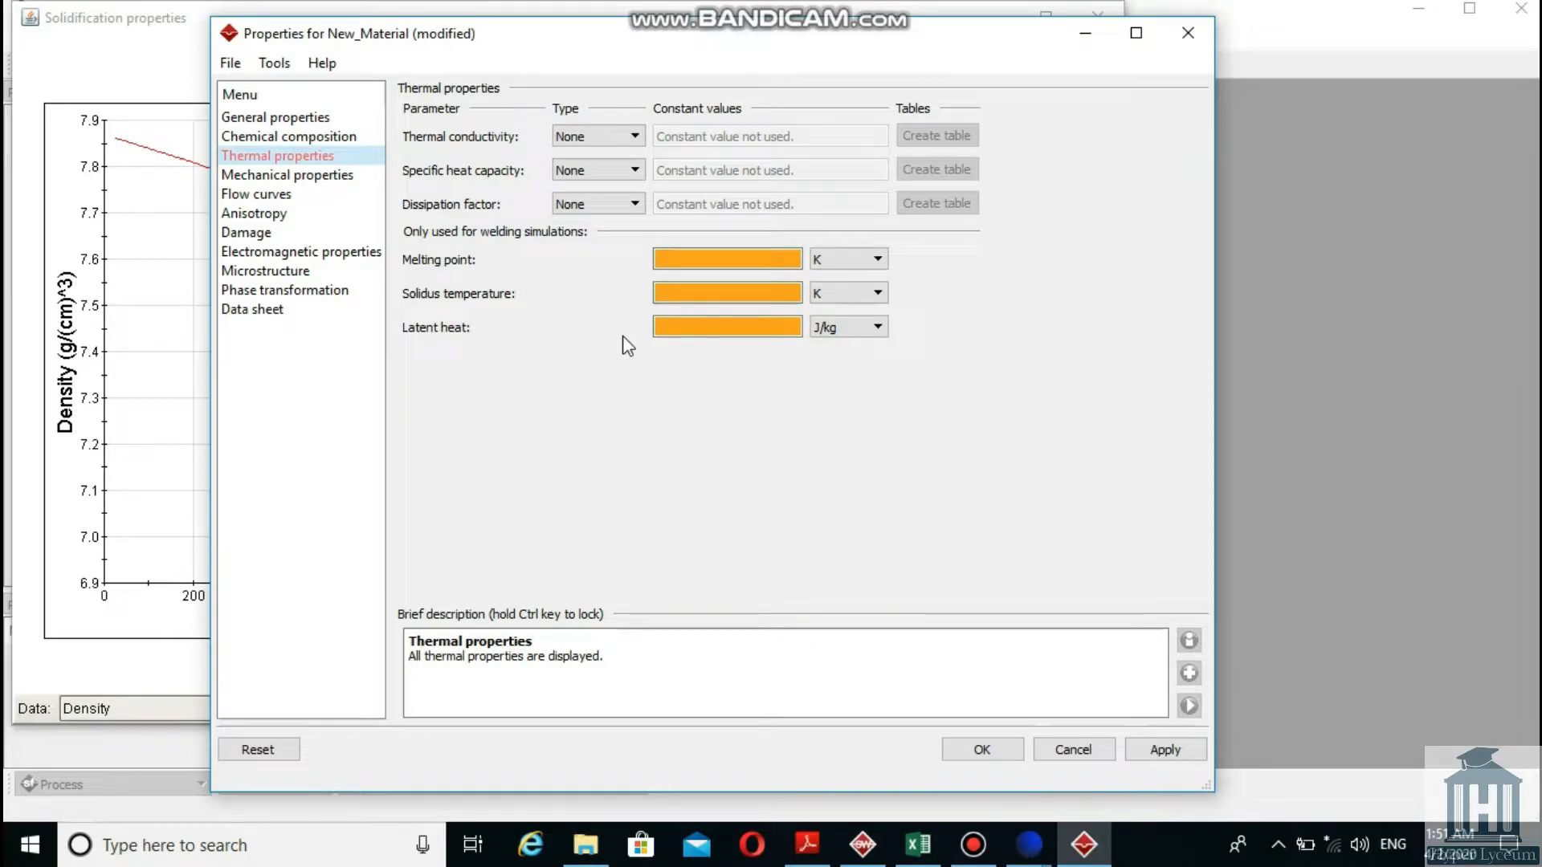
pyautogui.click(635, 136)
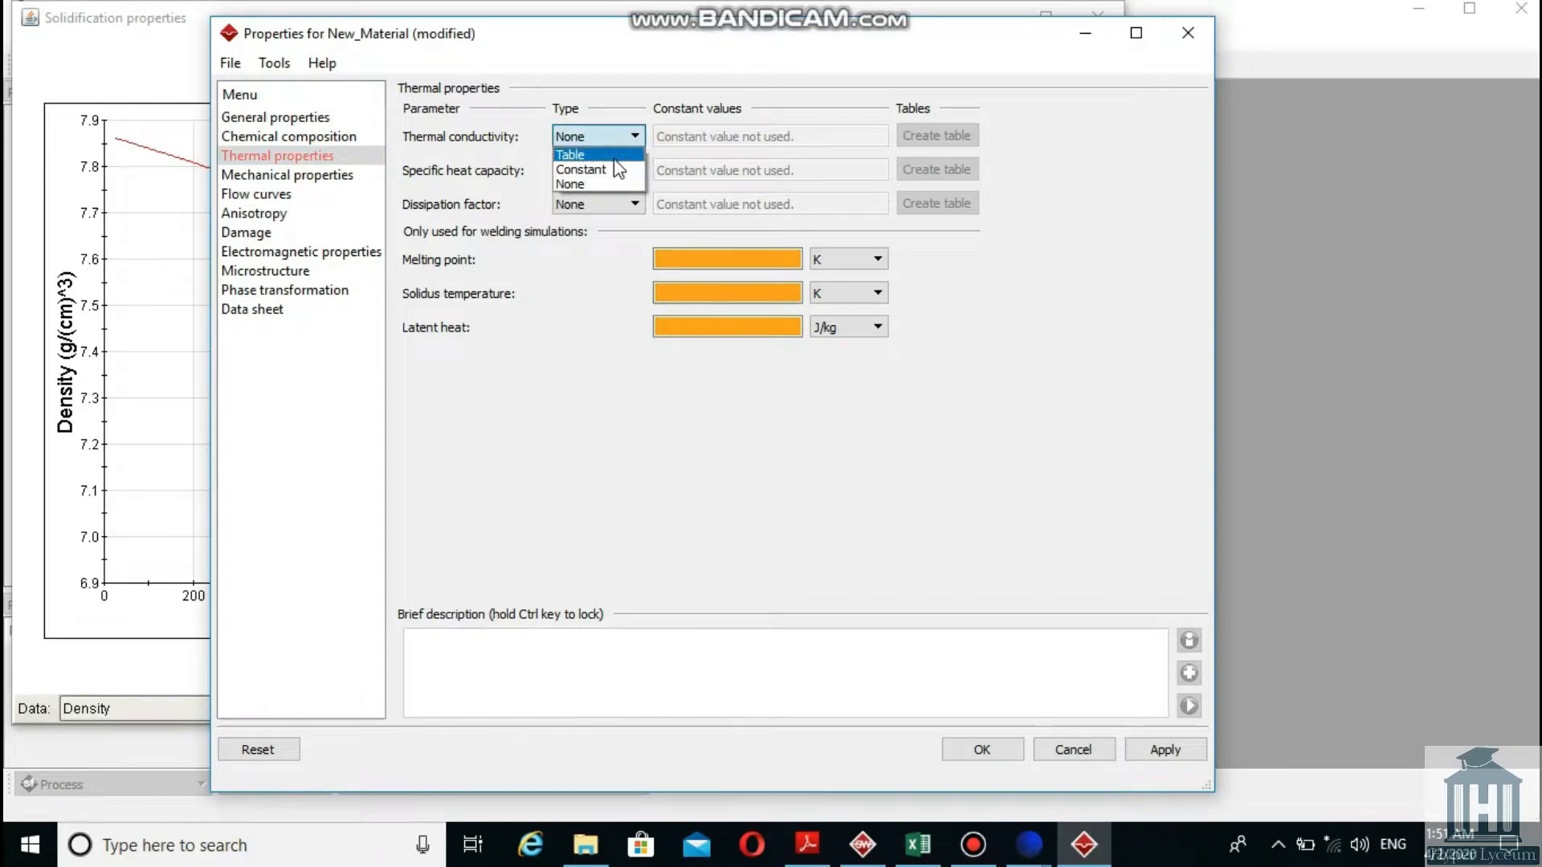
pyautogui.click(614, 156)
pyautogui.click(633, 170)
pyautogui.click(628, 192)
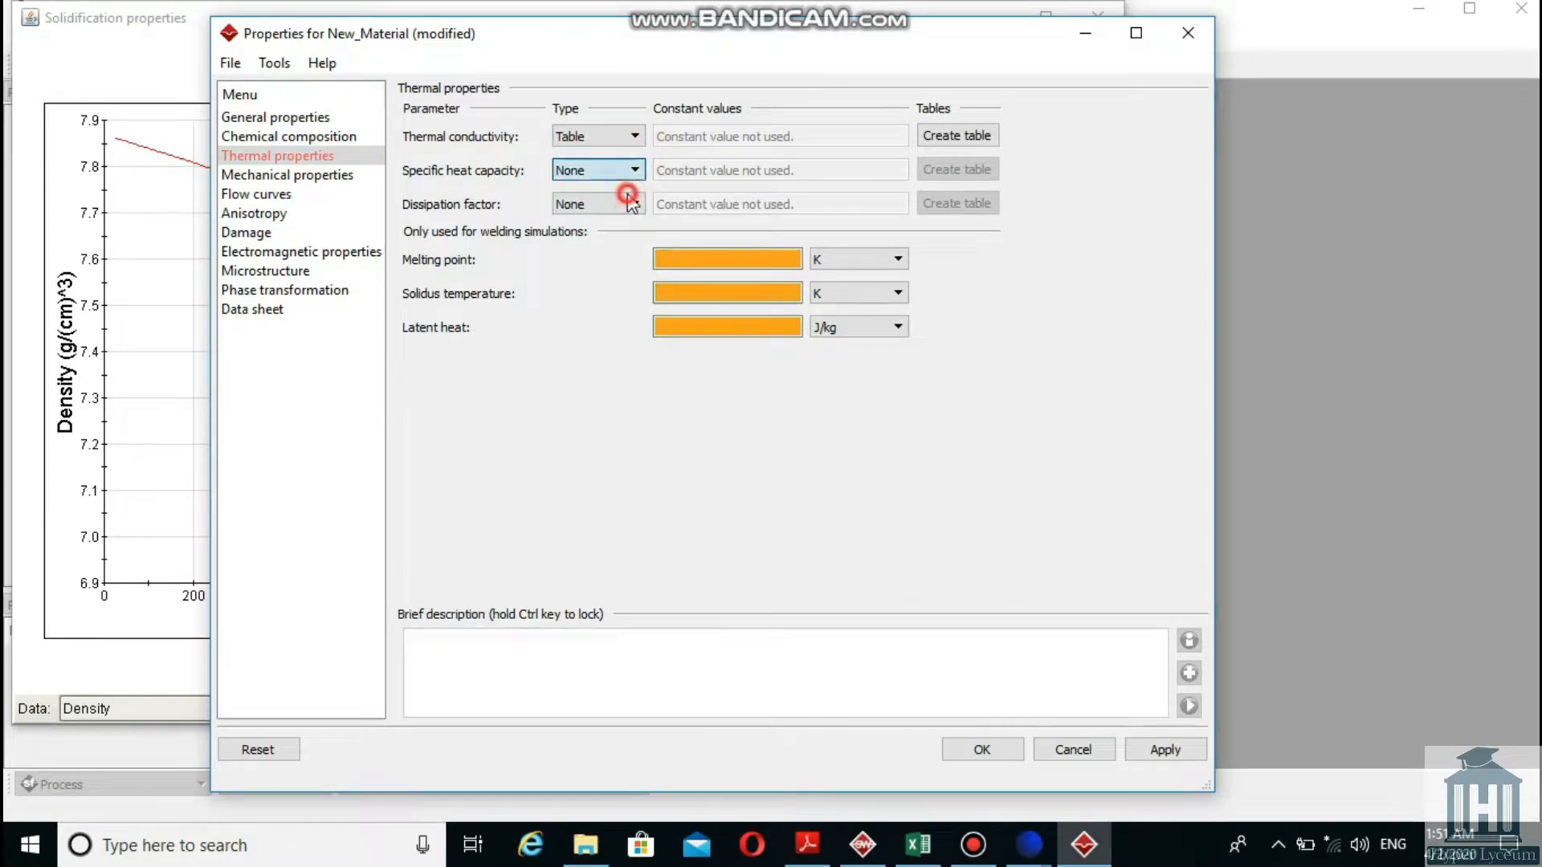
pyautogui.click(961, 134)
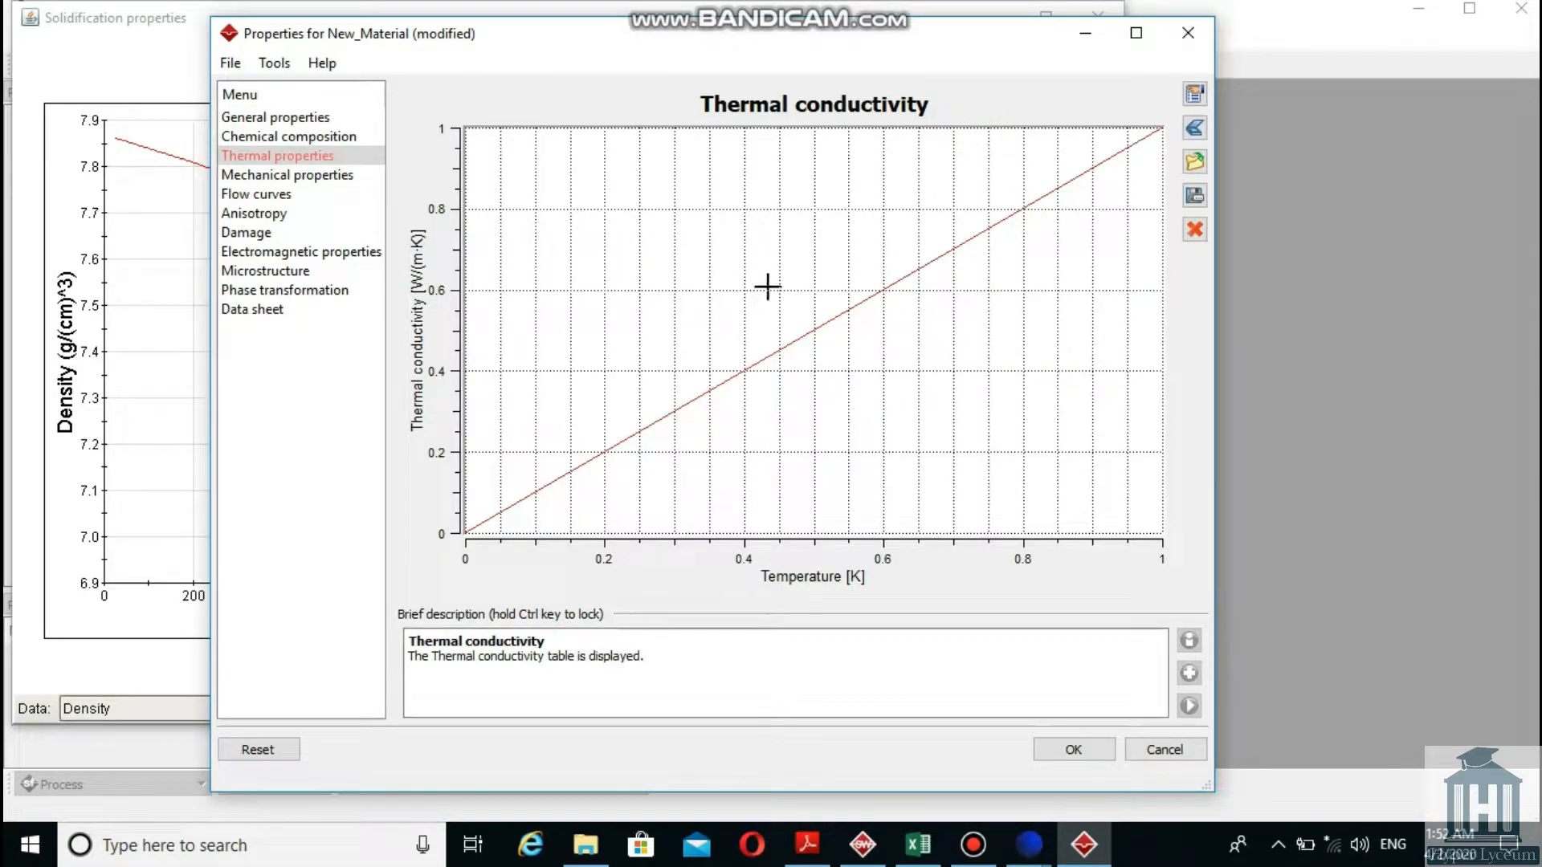
# Switch to JMatPro, plot thermal conductivity against temperature in K, and export this graph's data to worksheet format.
pyautogui.click(137, 225)
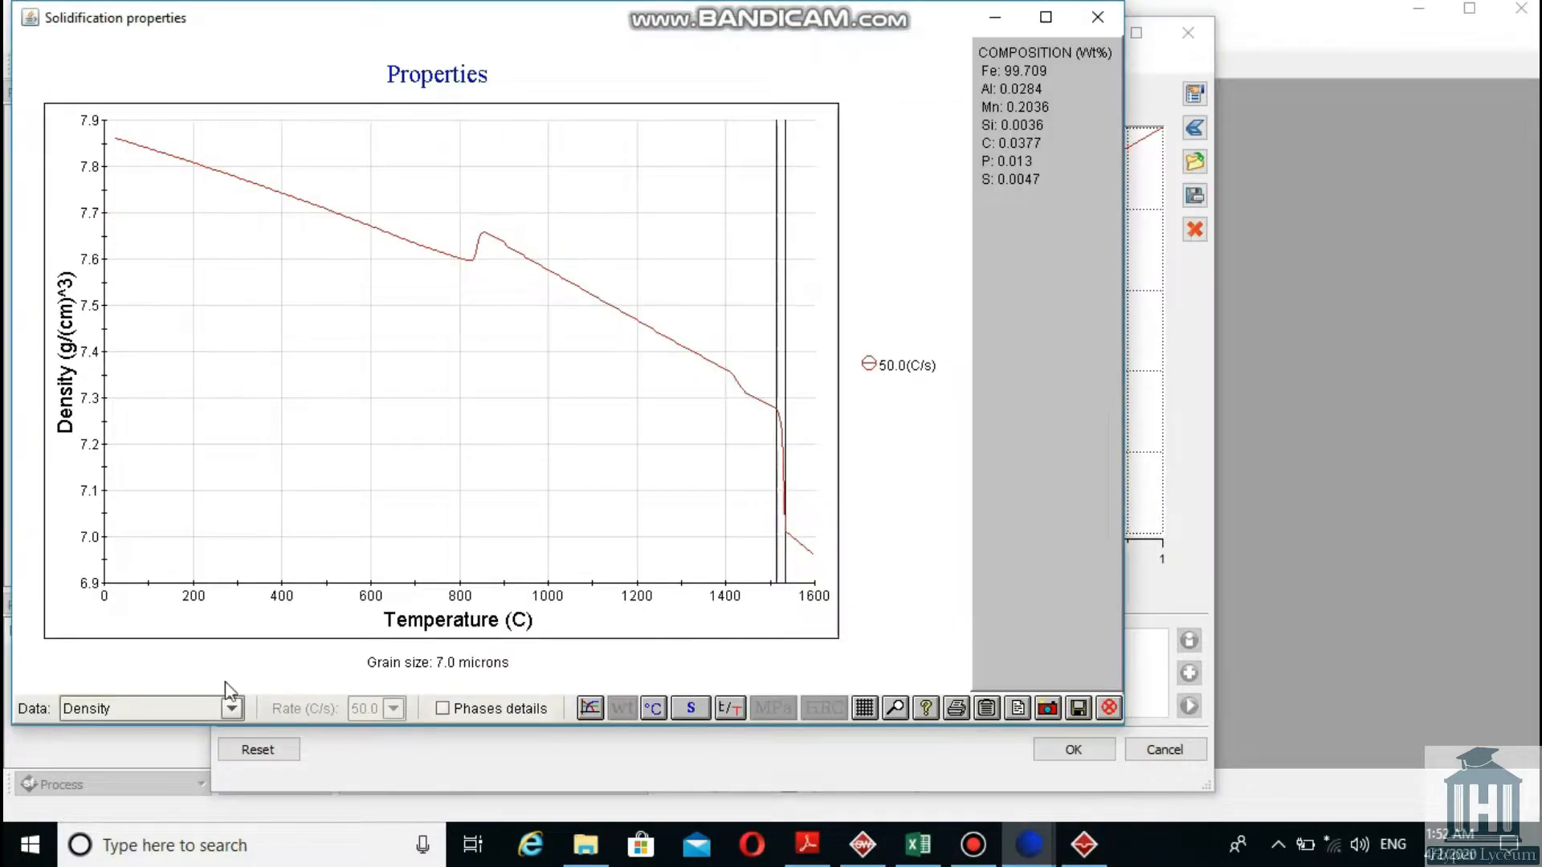
pyautogui.click(231, 708)
pyautogui.click(140, 462)
pyautogui.click(1084, 845)
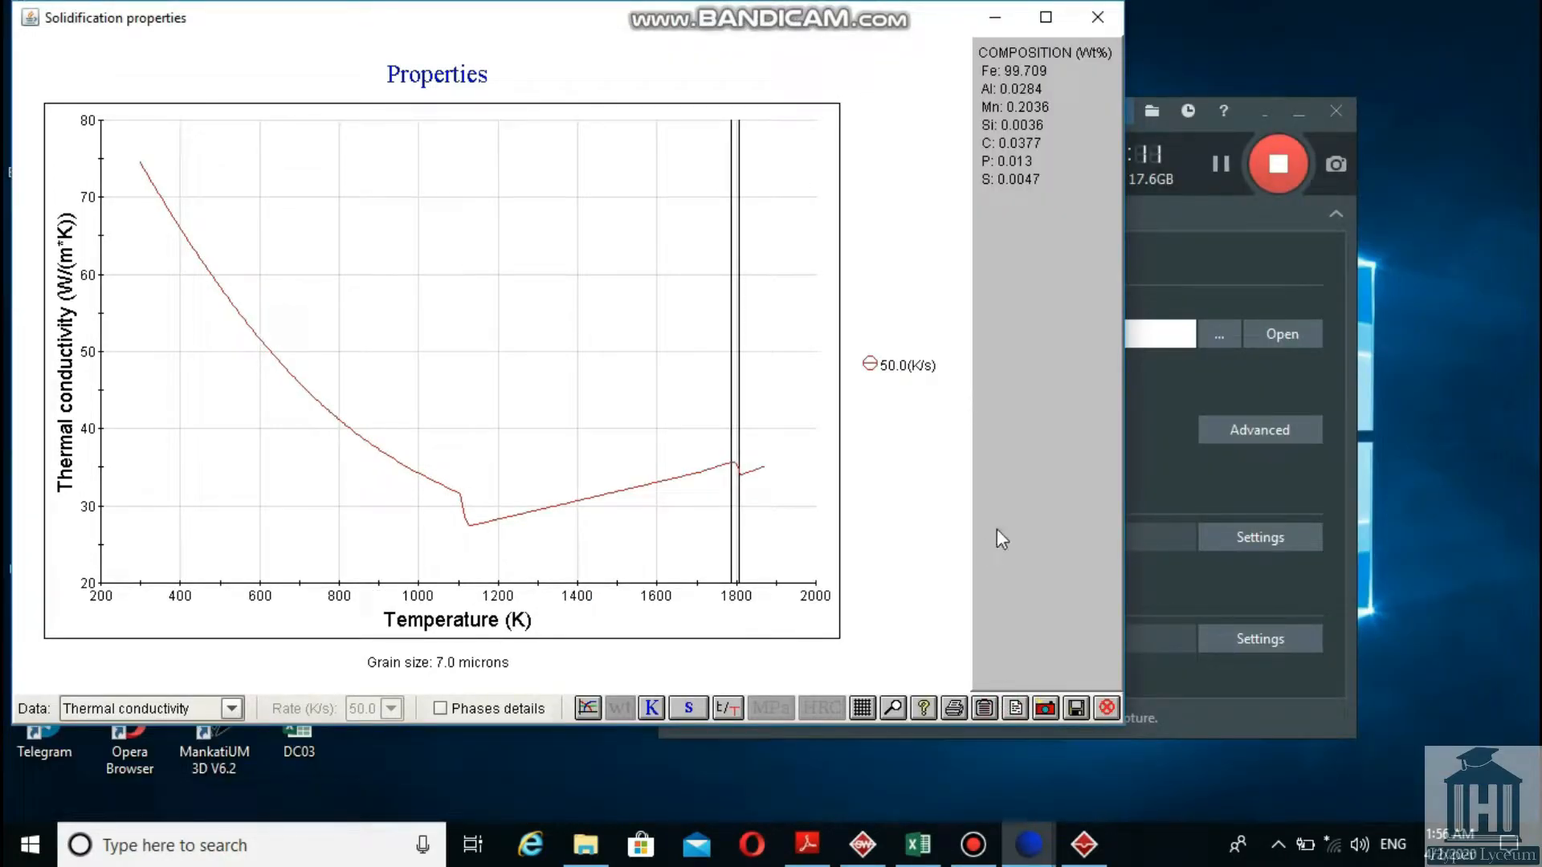
pyautogui.click(1015, 707)
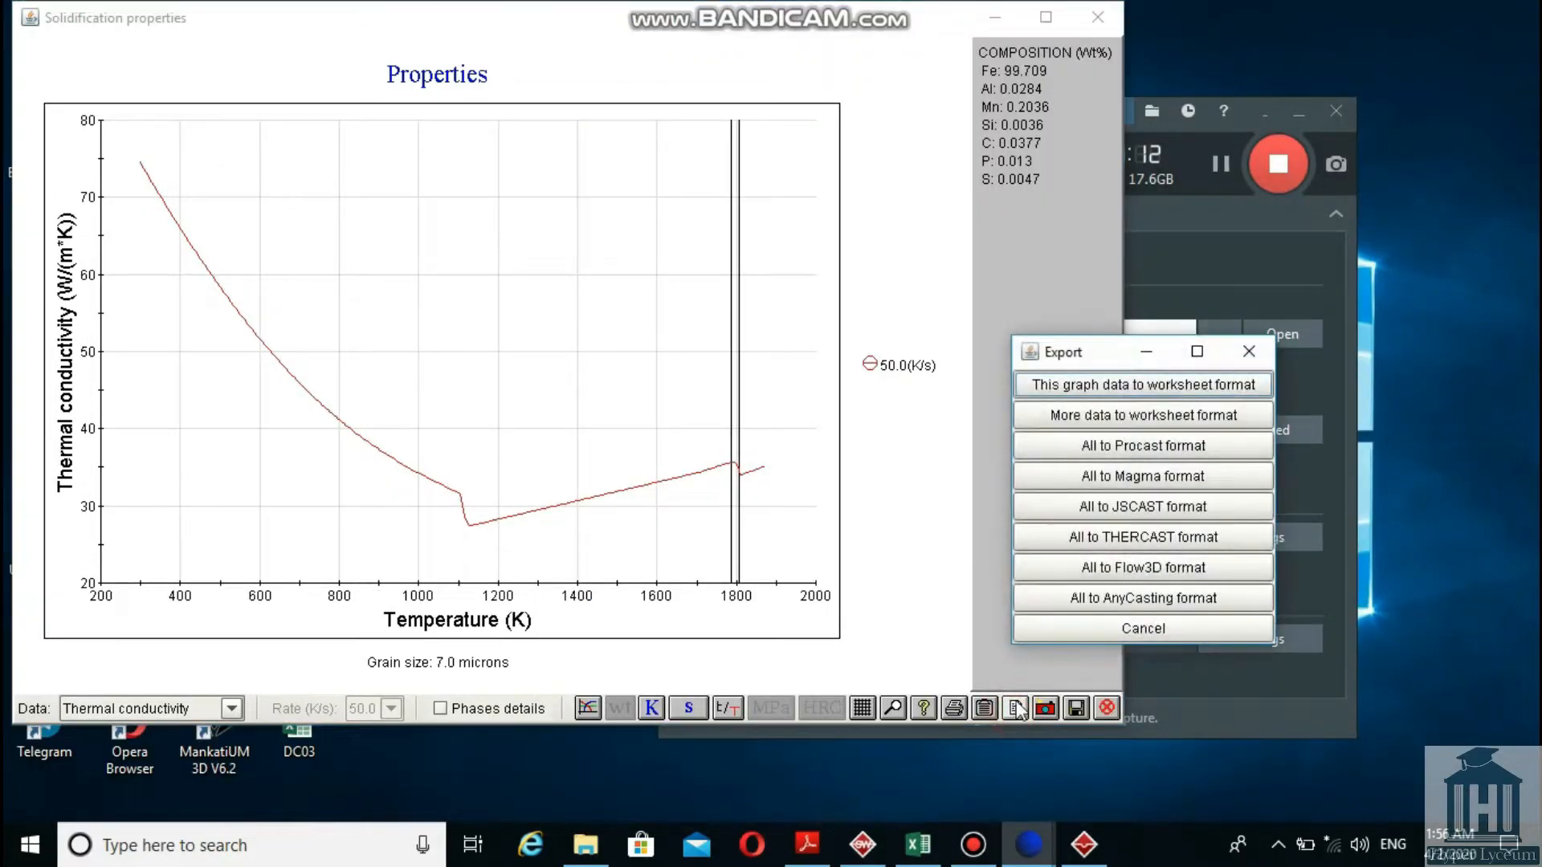
pyautogui.click(1163, 386)
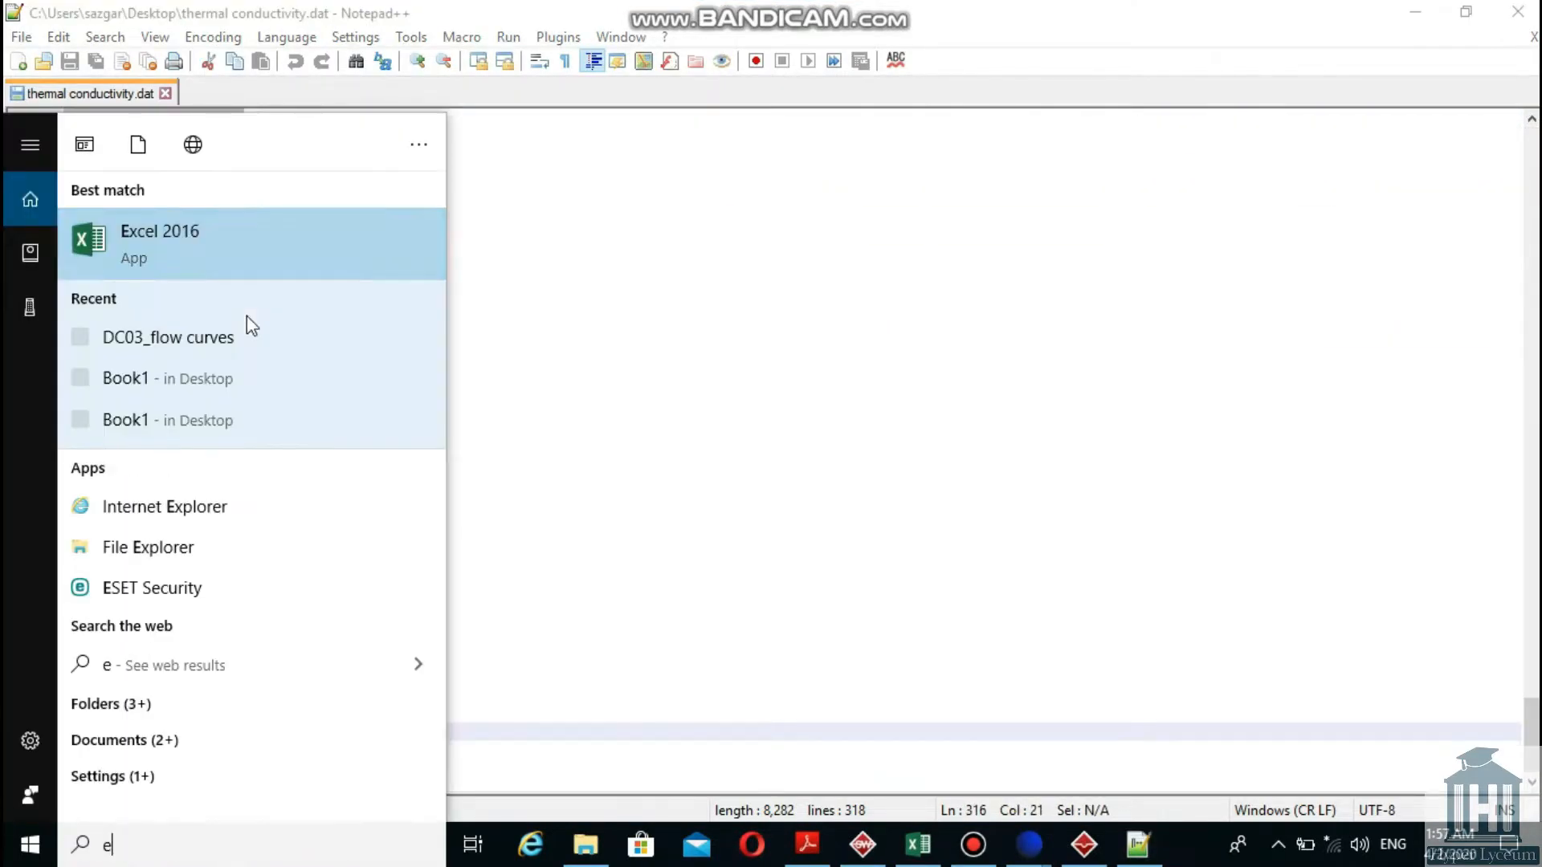
# Open a new Excel workbook and paste the temperature and thermal conductivity columns copied from thermal conductivity.dat at A1.
pyautogui.click(189, 245)
pyautogui.rightClick(67, 254)
pyautogui.click(121, 337)
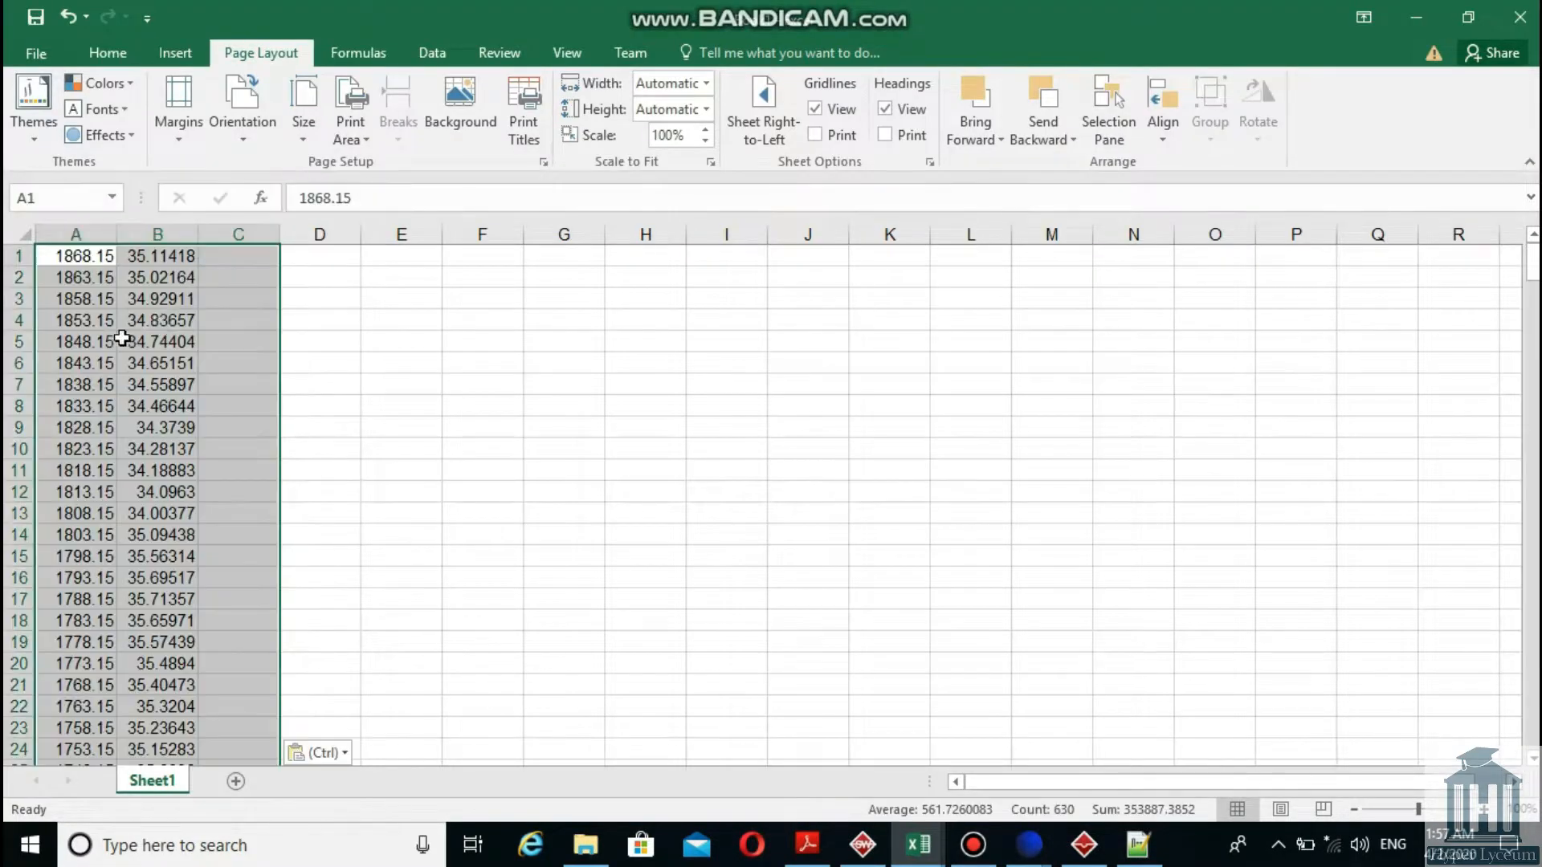
# Sort columns A and B in ascending order of temperature.
pyautogui.click(328, 356)
pyautogui.moveTo(76, 235); pyautogui.dragTo(158, 234)
pyautogui.click(432, 53)
pyautogui.click(451, 90)
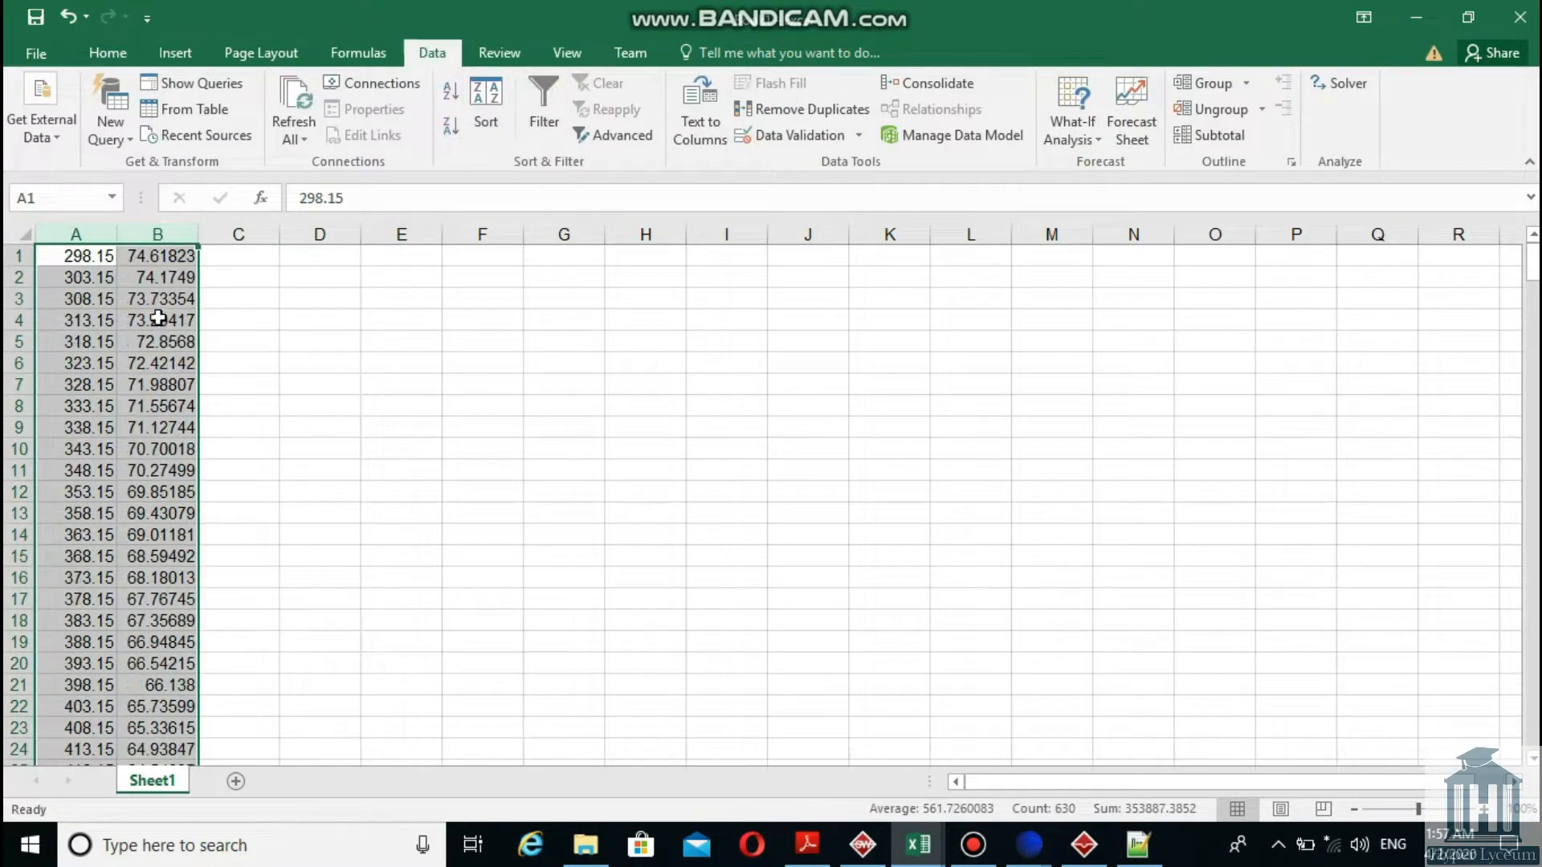
# Copy all the sorted data into a new Notepad++ document.
pyautogui.click(104, 319)
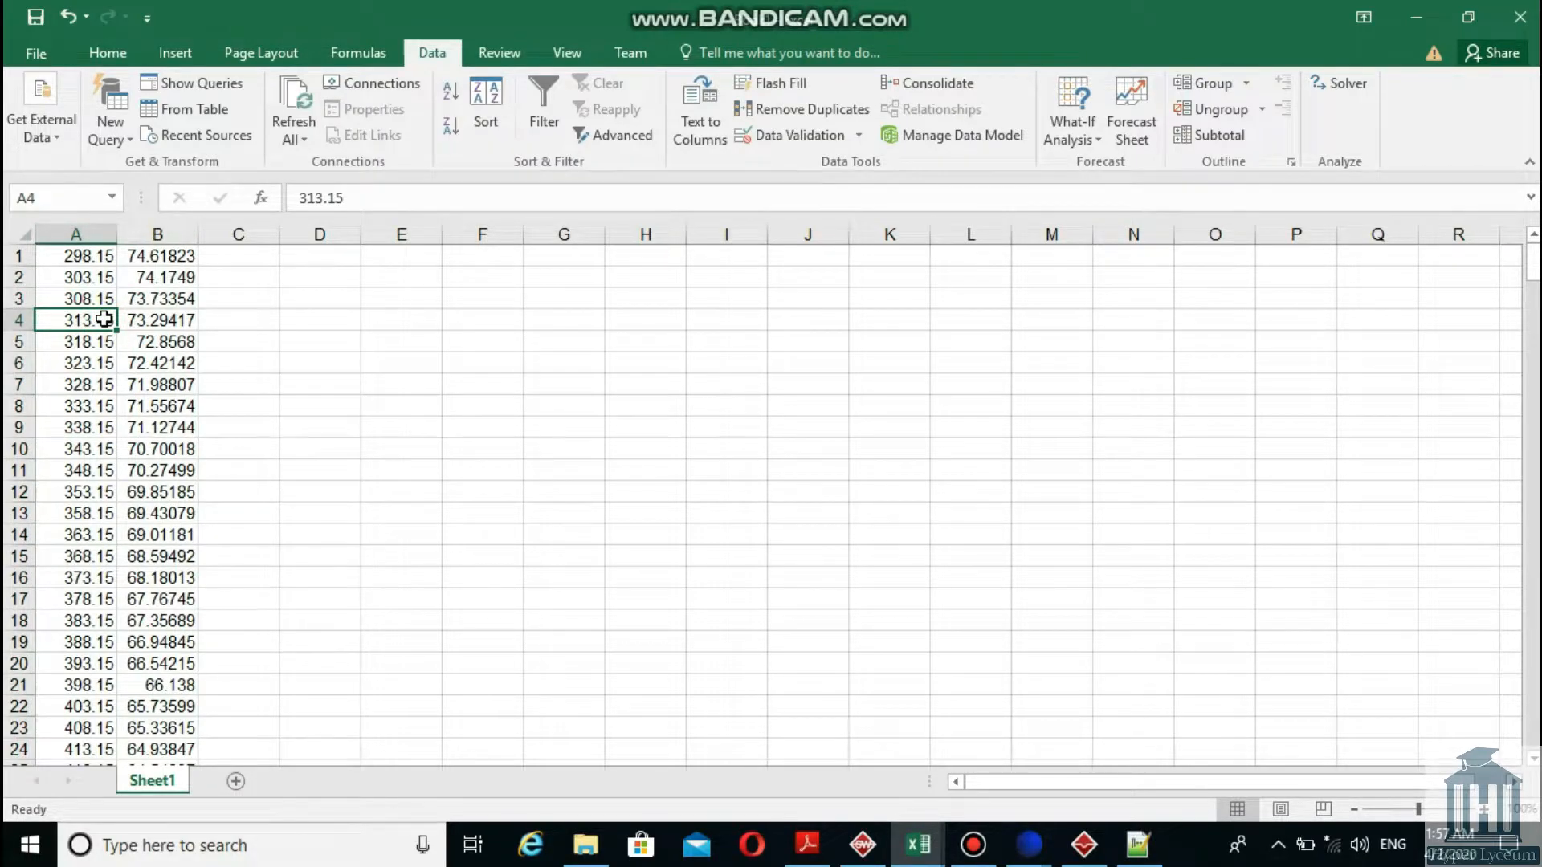
pyautogui.hotkey('ctrl', 'a')
pyautogui.hotkey('ctrl', 'c')
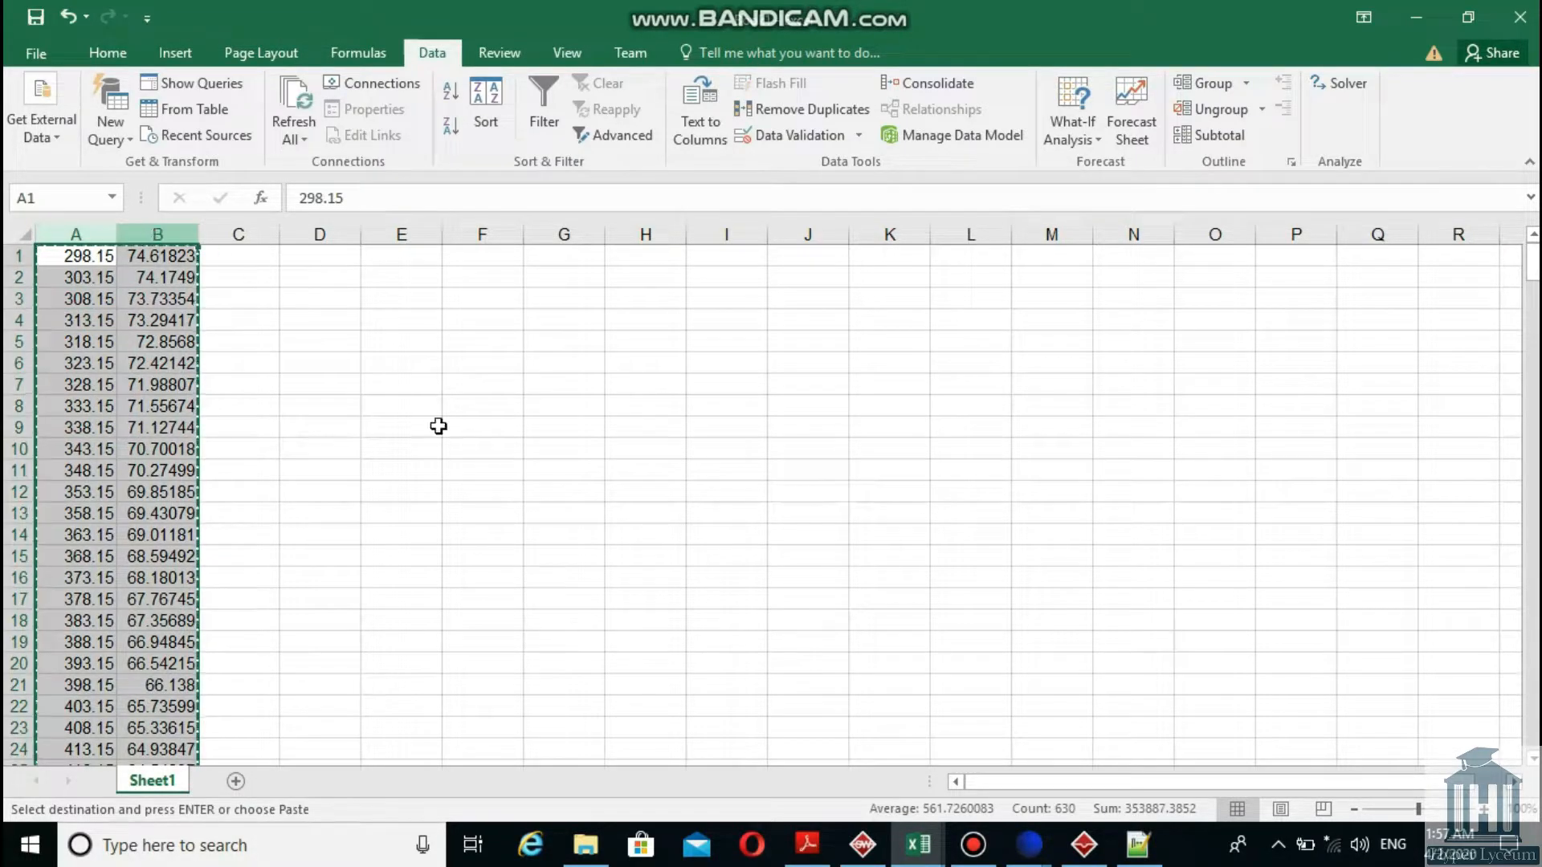
pyautogui.click(1137, 845)
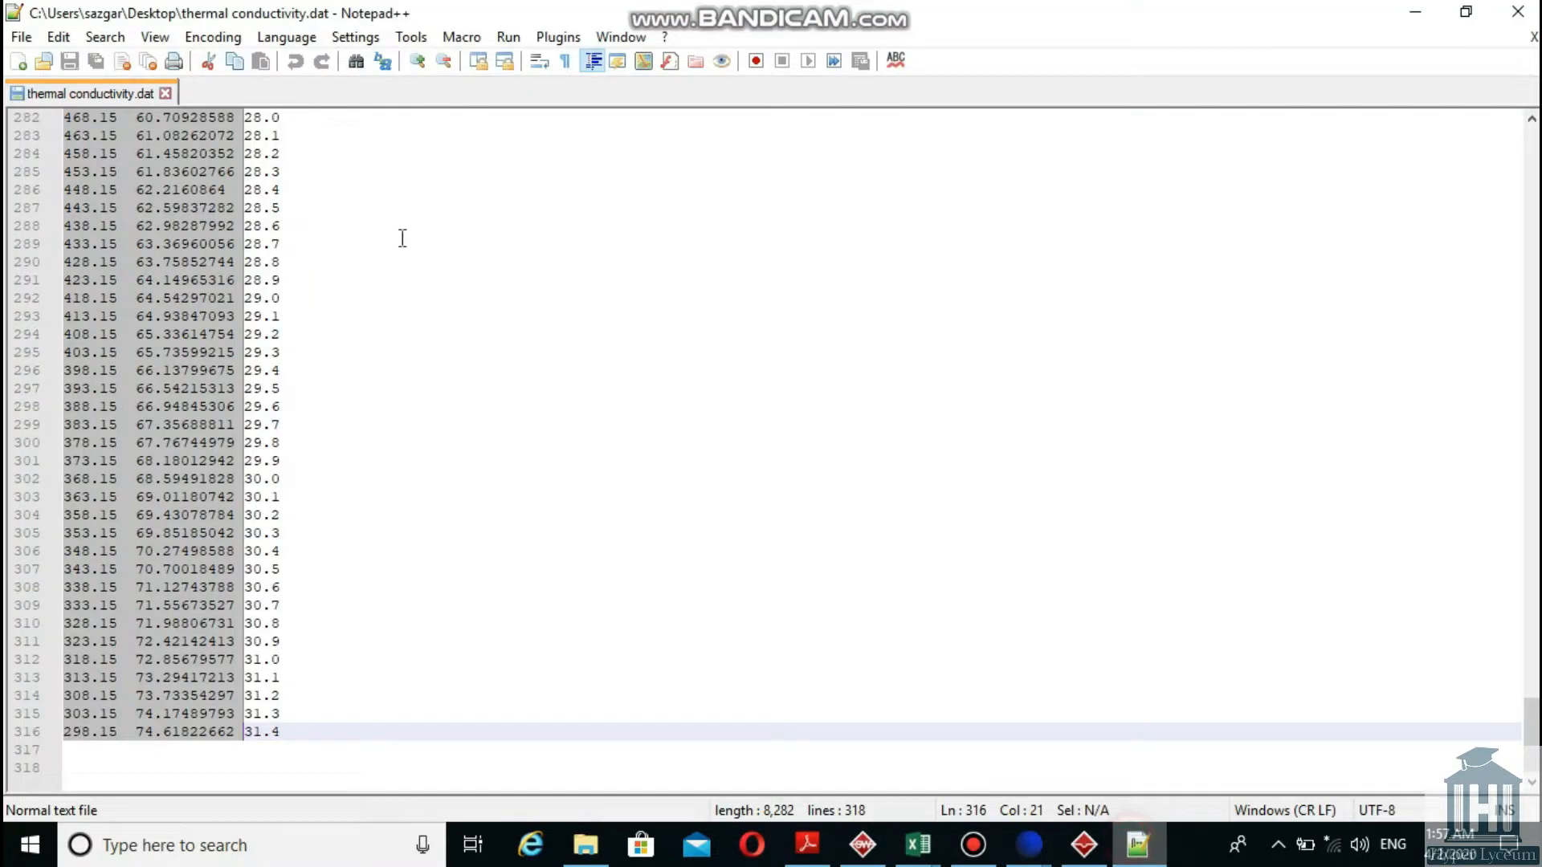
pyautogui.click(18, 66)
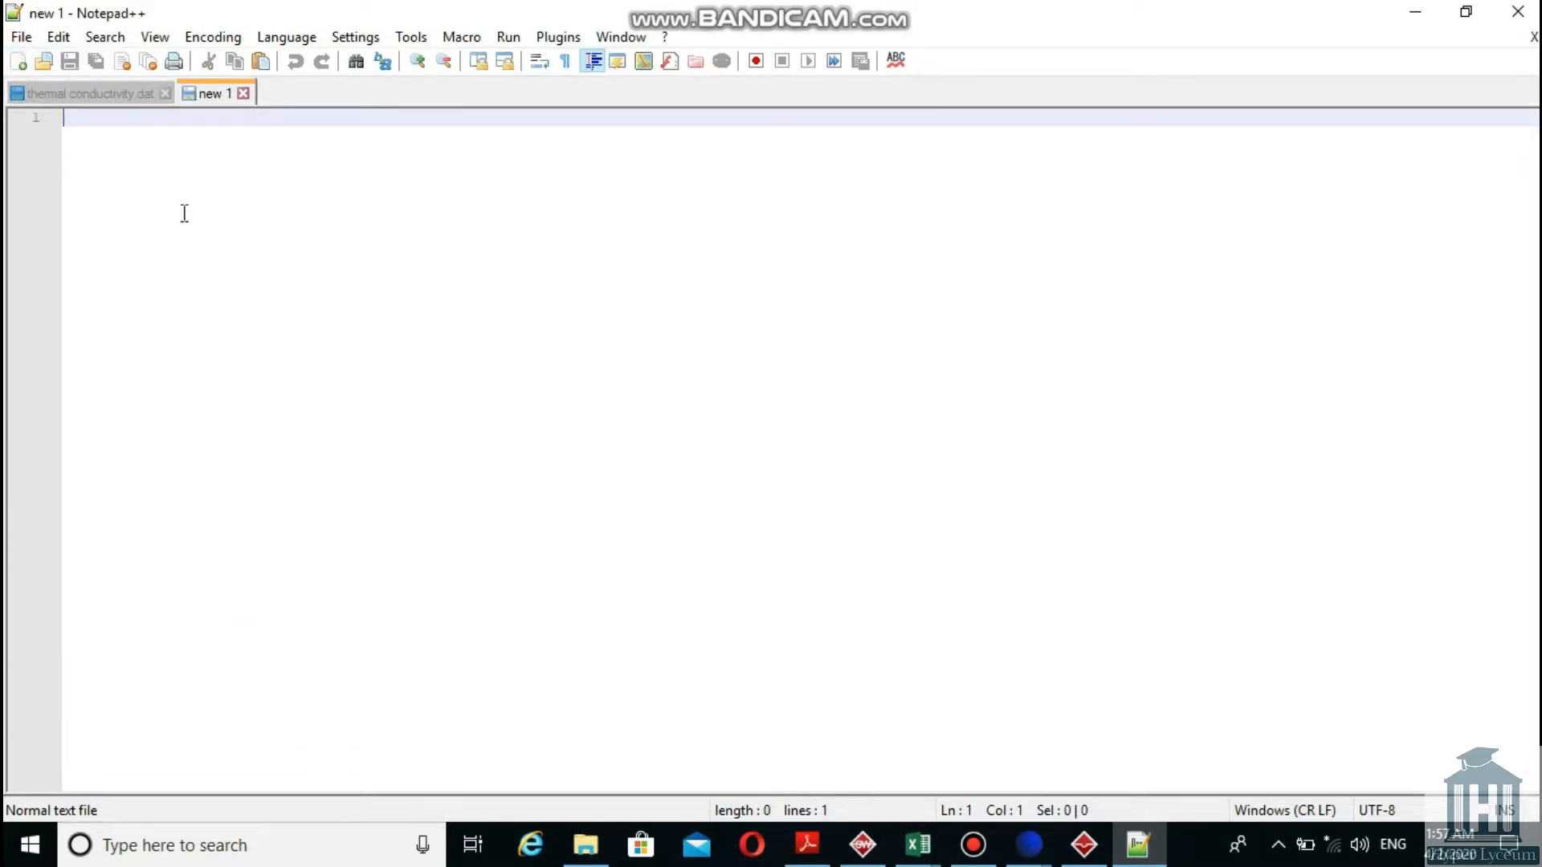
pyautogui.hotkey('ctrl', 'v')
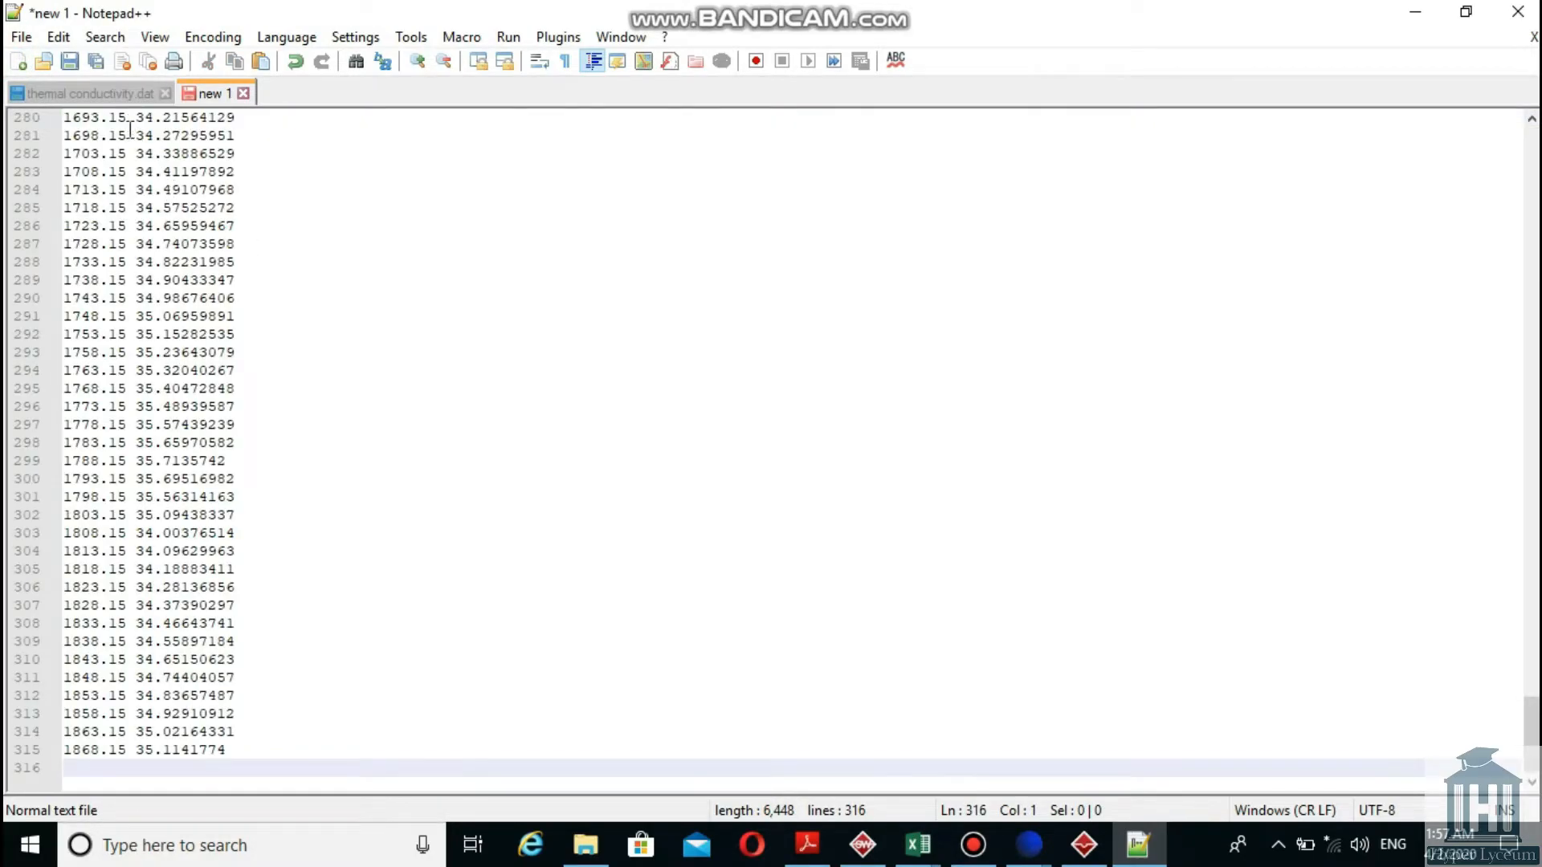
# Replace the gap between the two values with a semicolon in every data row, from line 1 to line 315.
pyautogui.moveTo(1532, 723); pyautogui.dragTo(1525, 160)
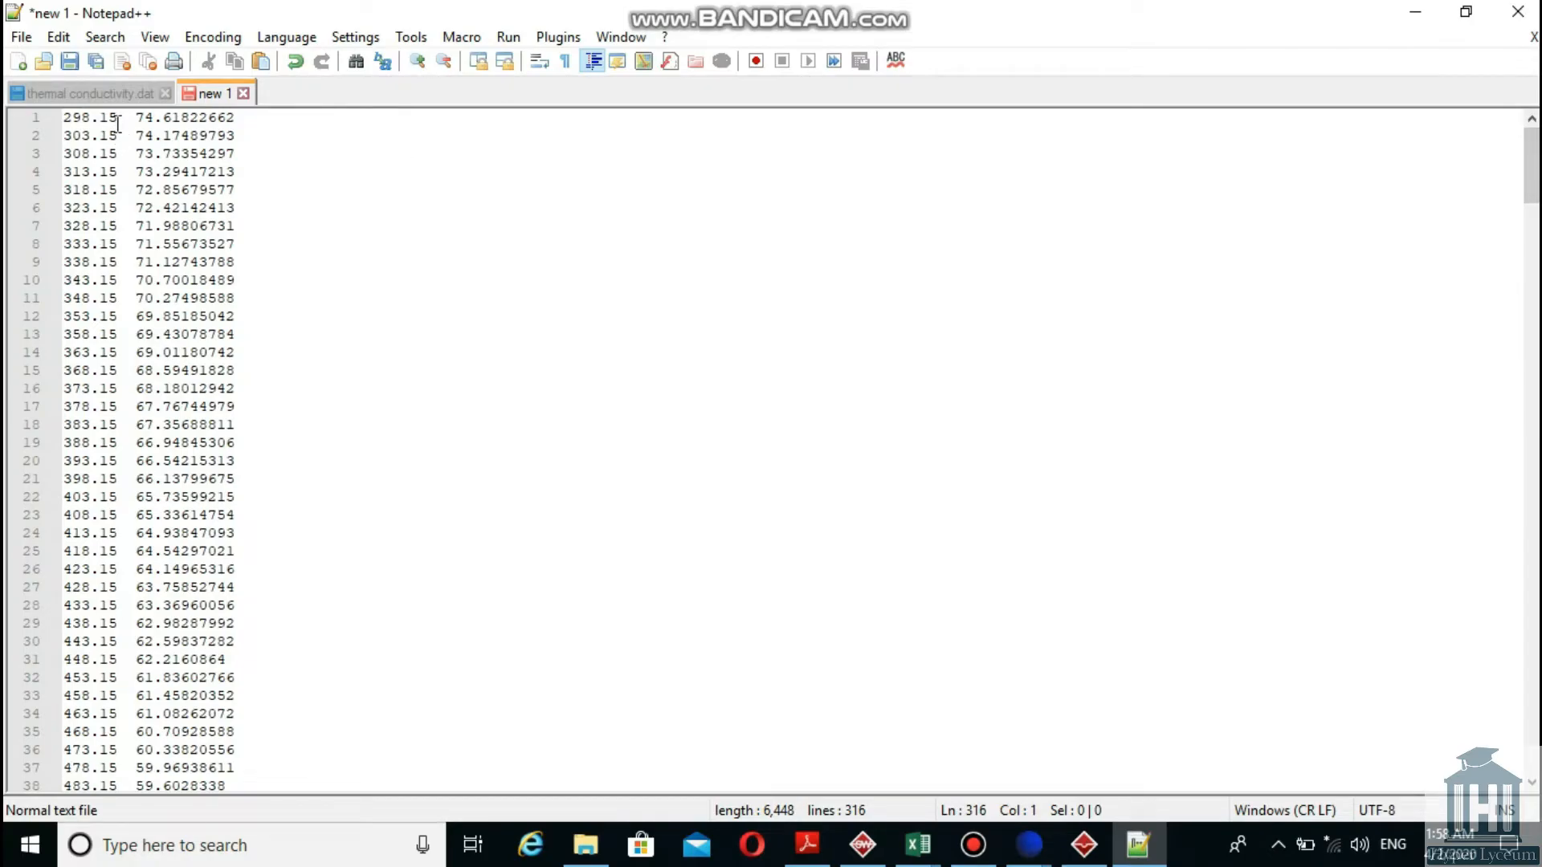
pyautogui.moveTo(118, 122); pyautogui.dragTo(132, 550)
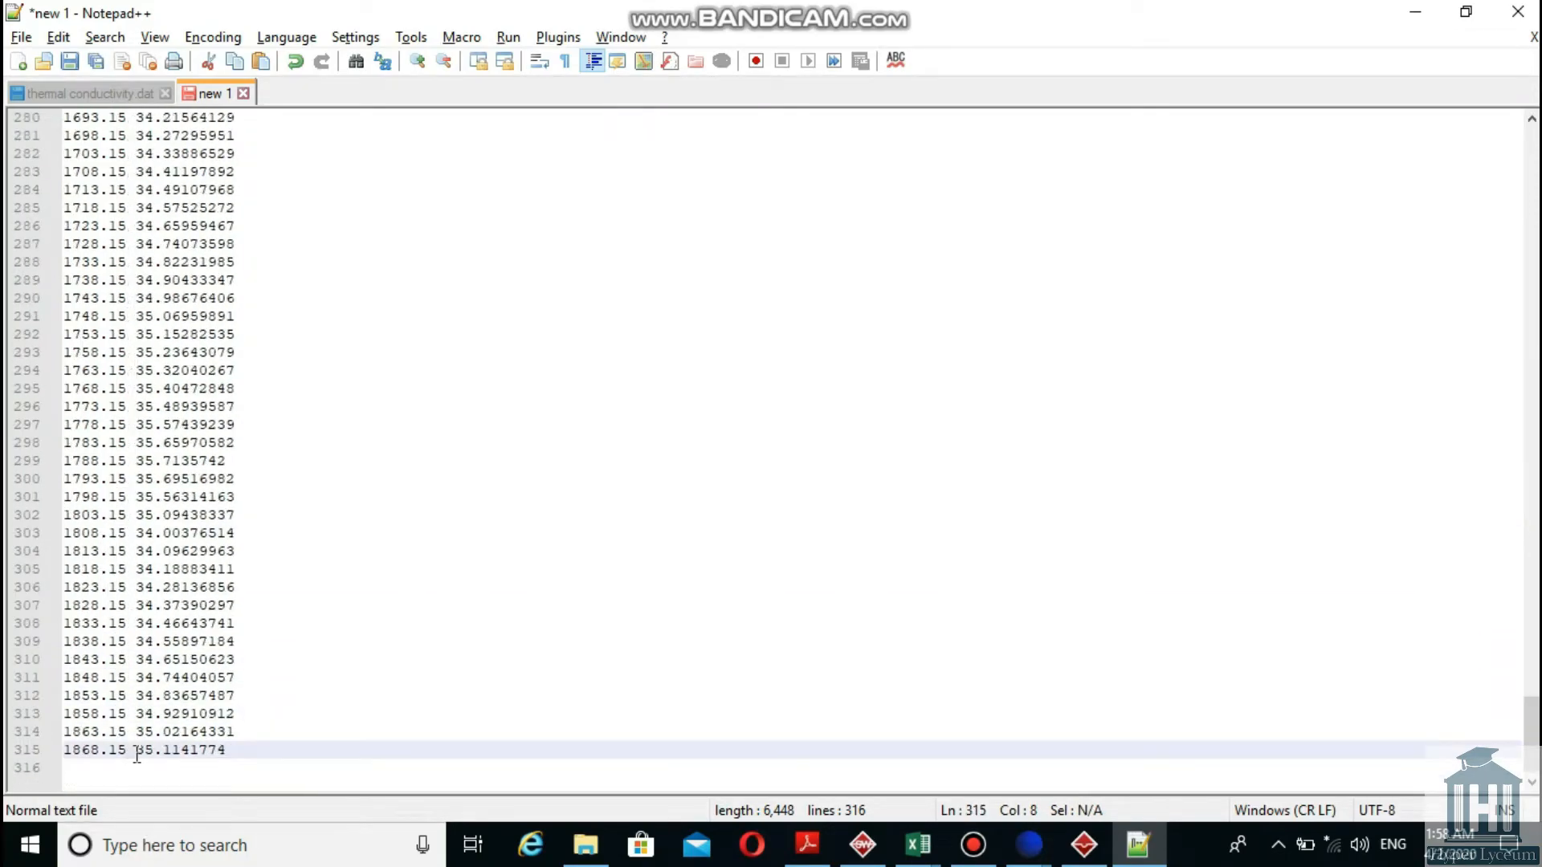
pyautogui.write(';35.1141774')
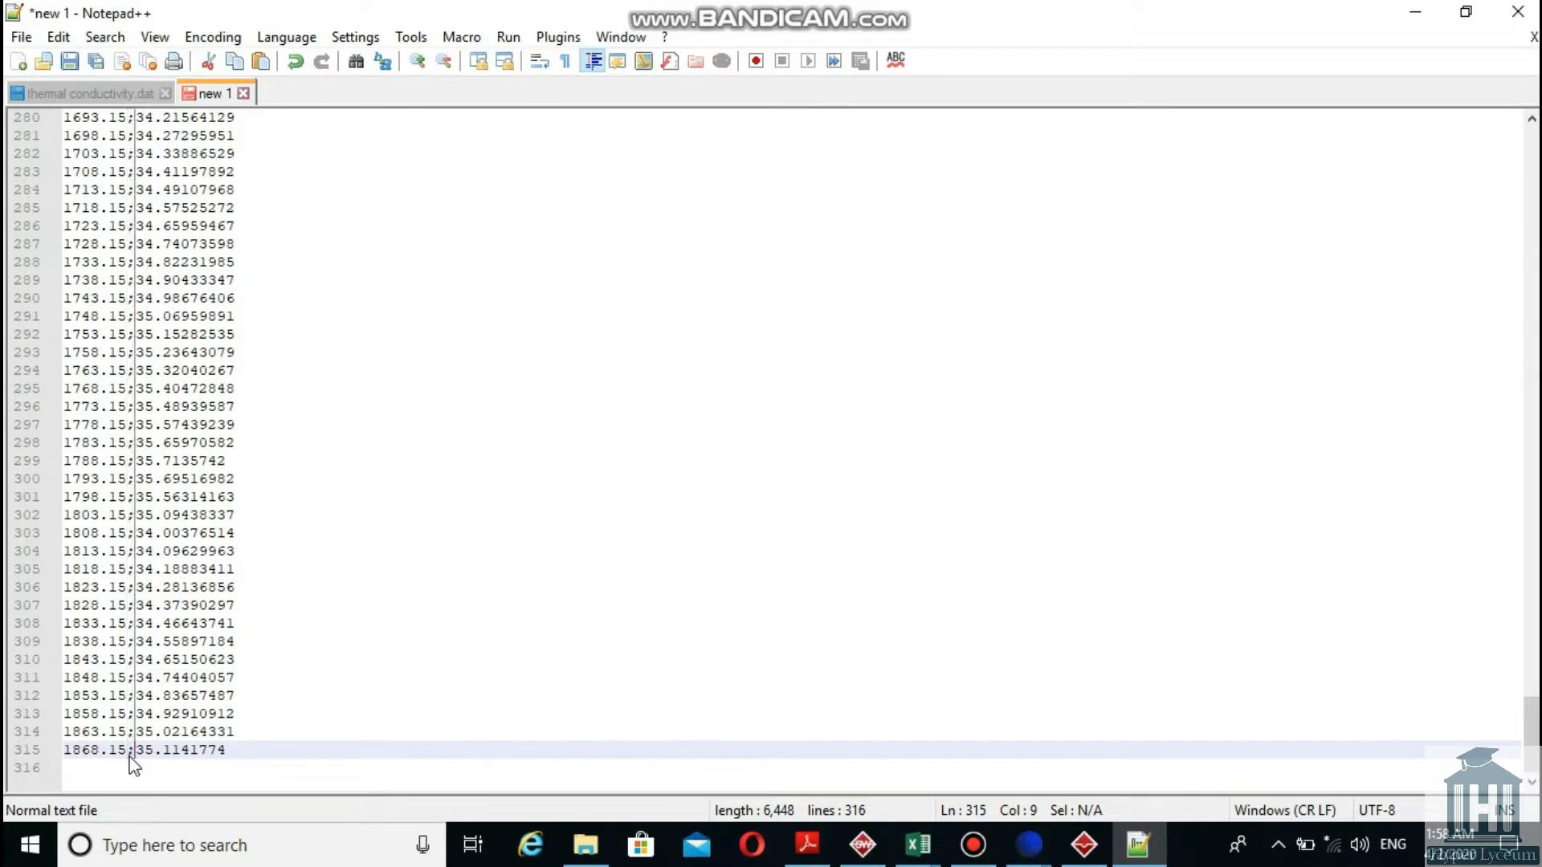
# Transfer all the semicolon-separated data into a new Excel workbook, pasting at cell A1.
pyautogui.hotkey('ctrl', 'a')
pyautogui.click(190, 845)
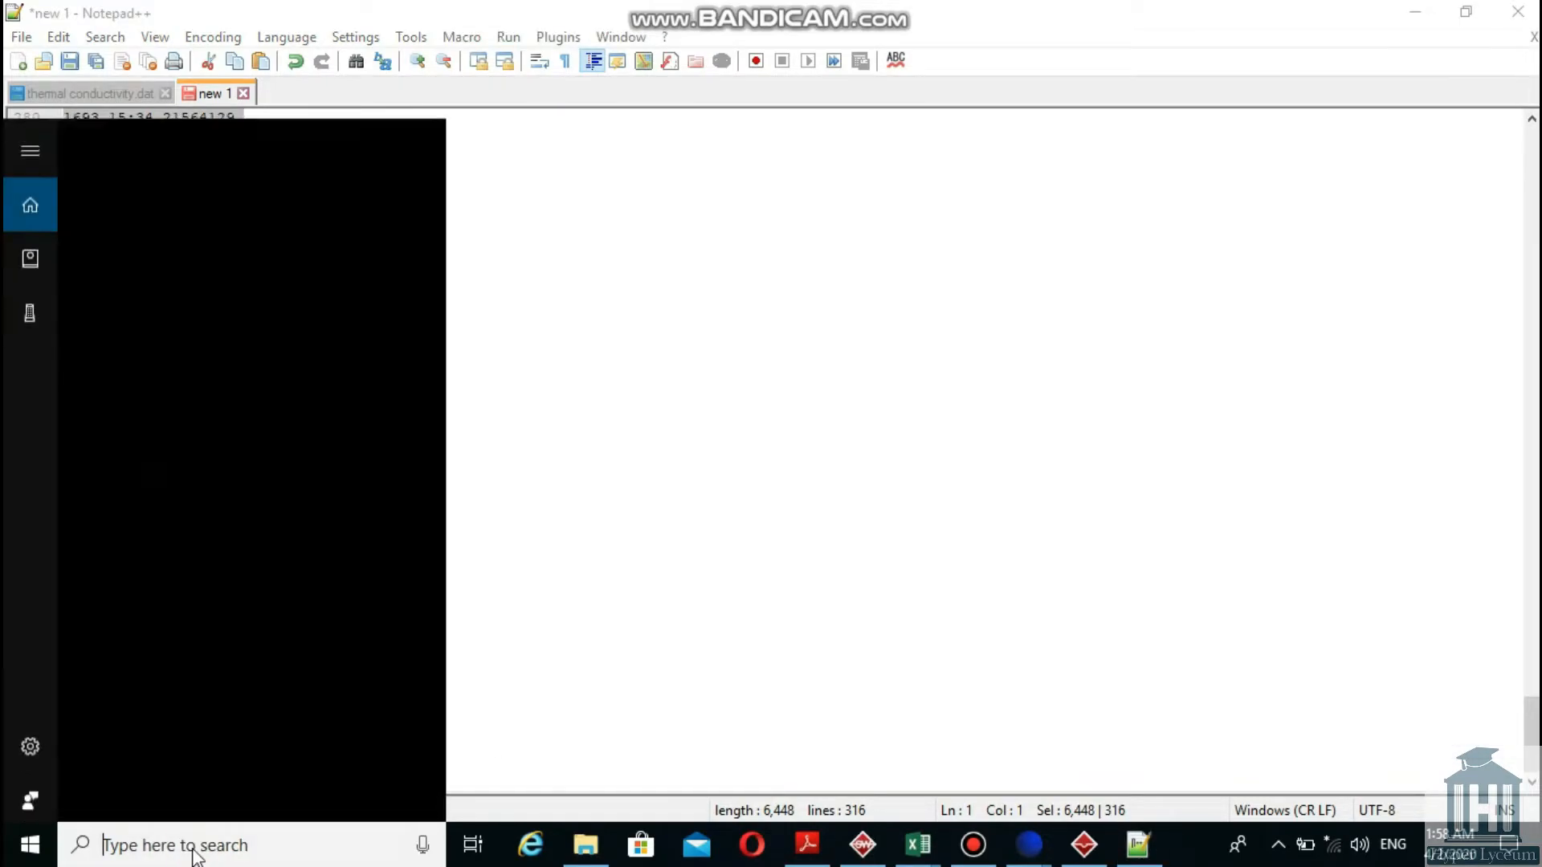
pyautogui.write('e')
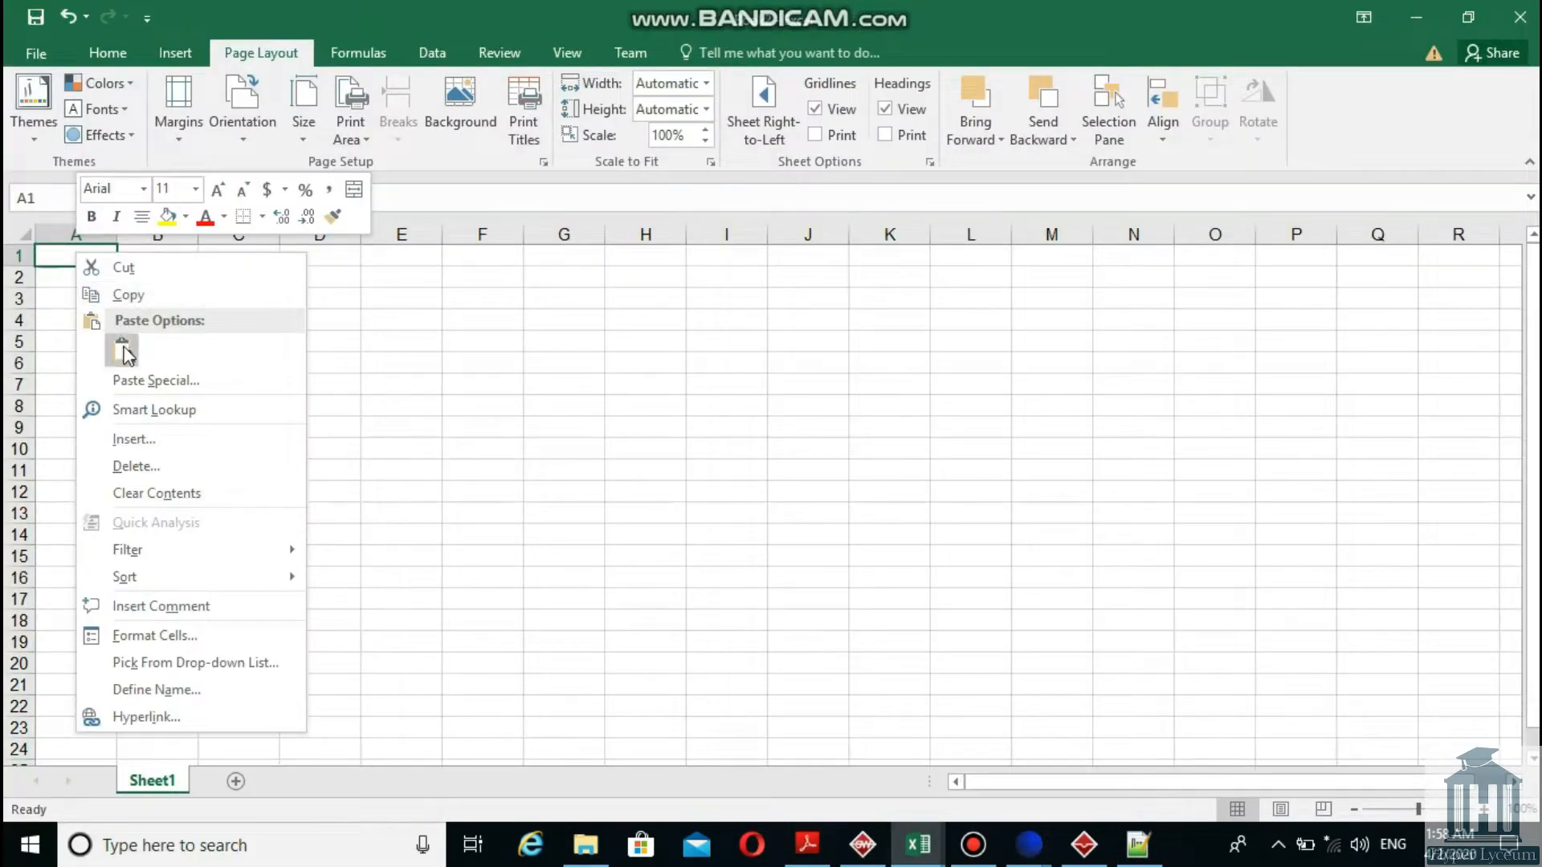
pyautogui.click(123, 345)
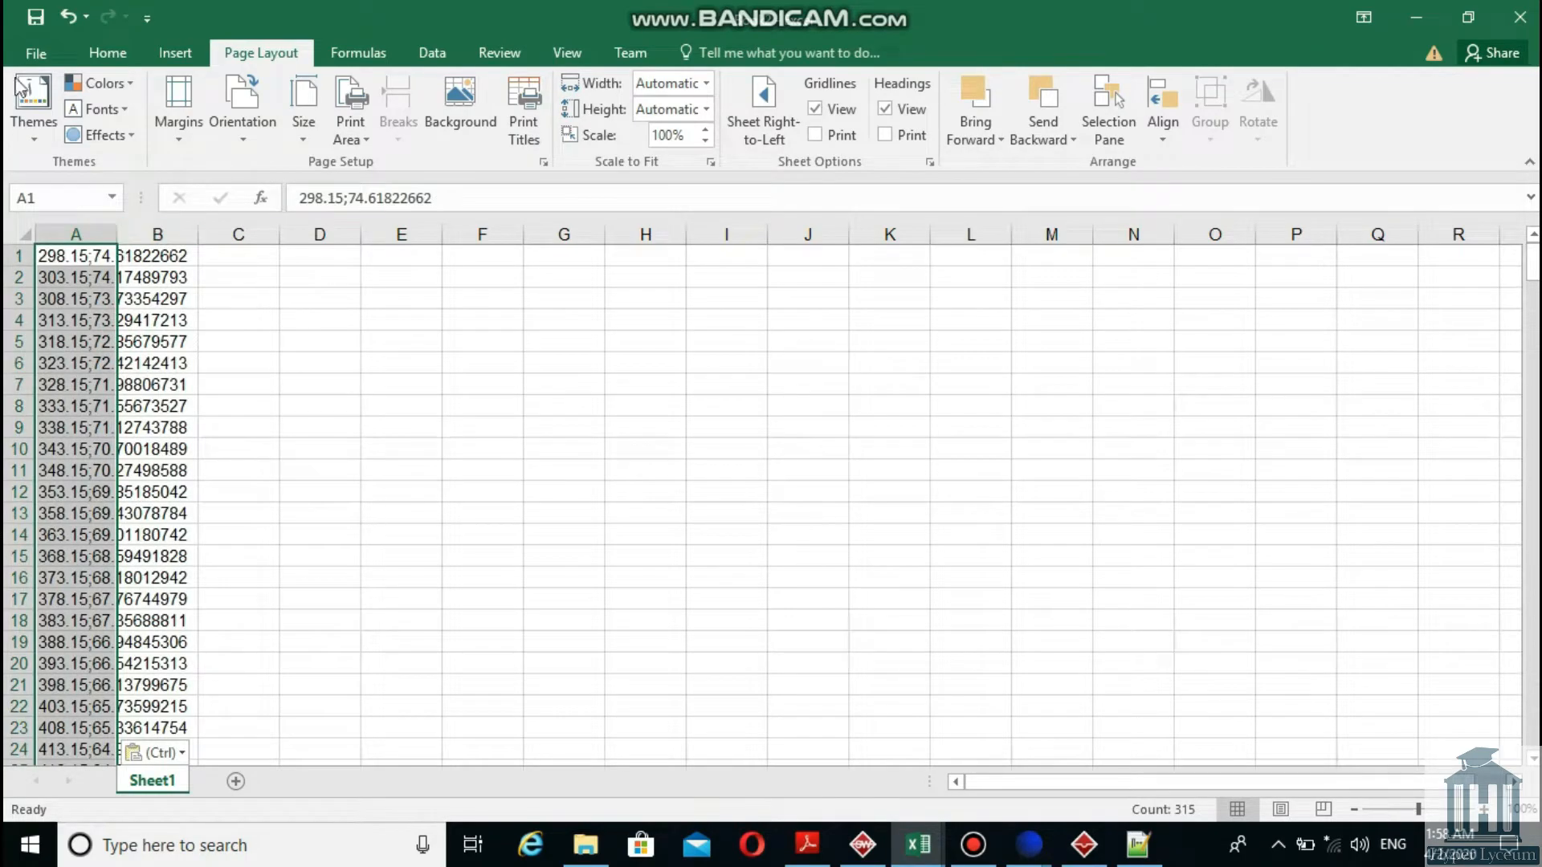
# Save the workbook to the Desktop as Book2 in CSV (Comma delimited) format, keeping that format.
pyautogui.click(28, 55)
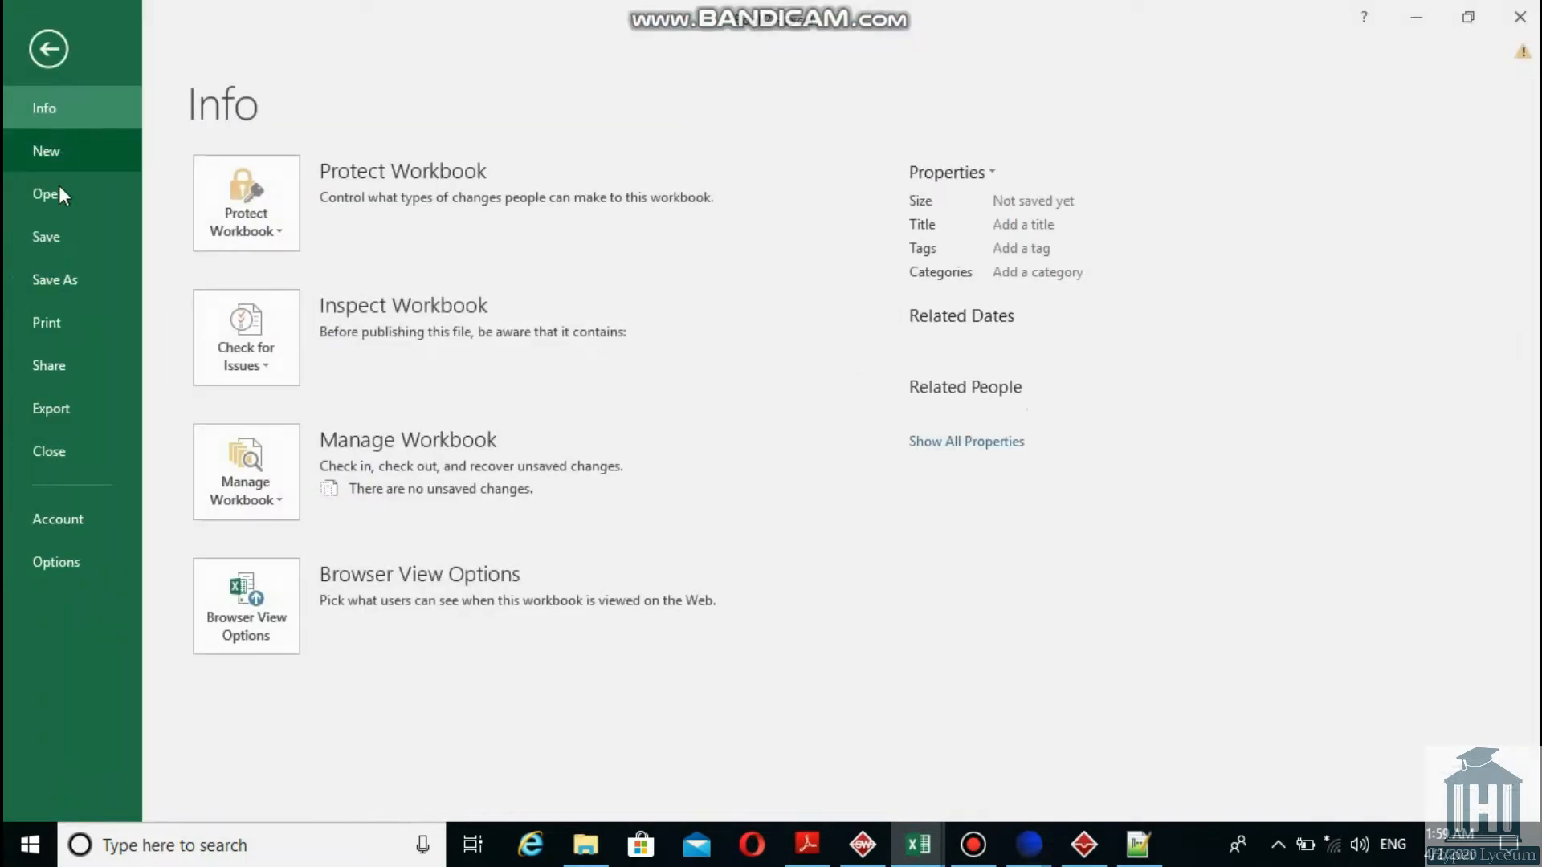
pyautogui.click(37, 278)
pyautogui.click(306, 415)
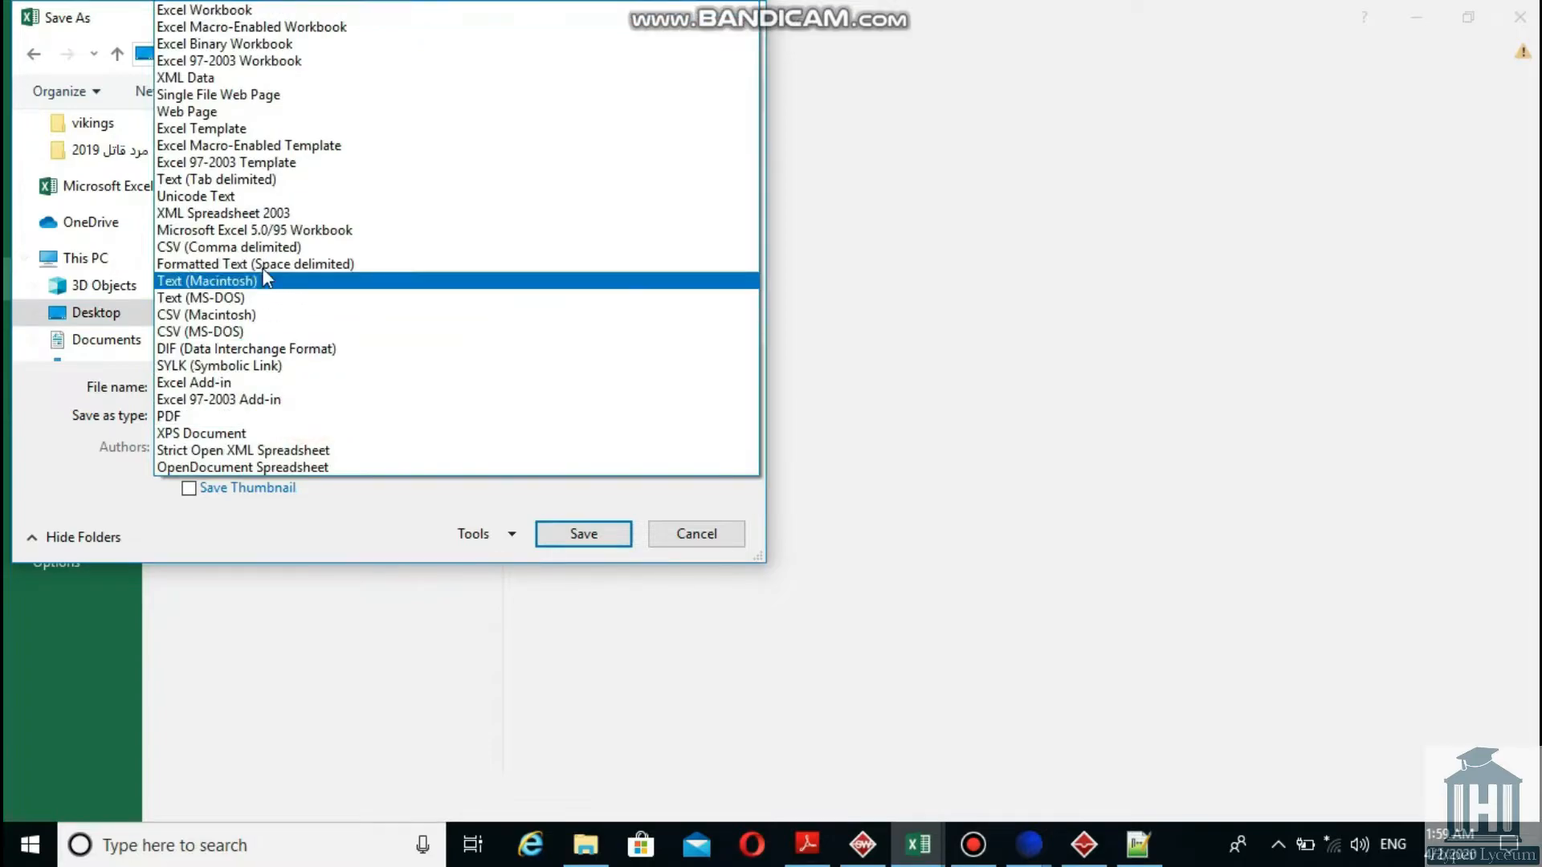
pyautogui.click(254, 243)
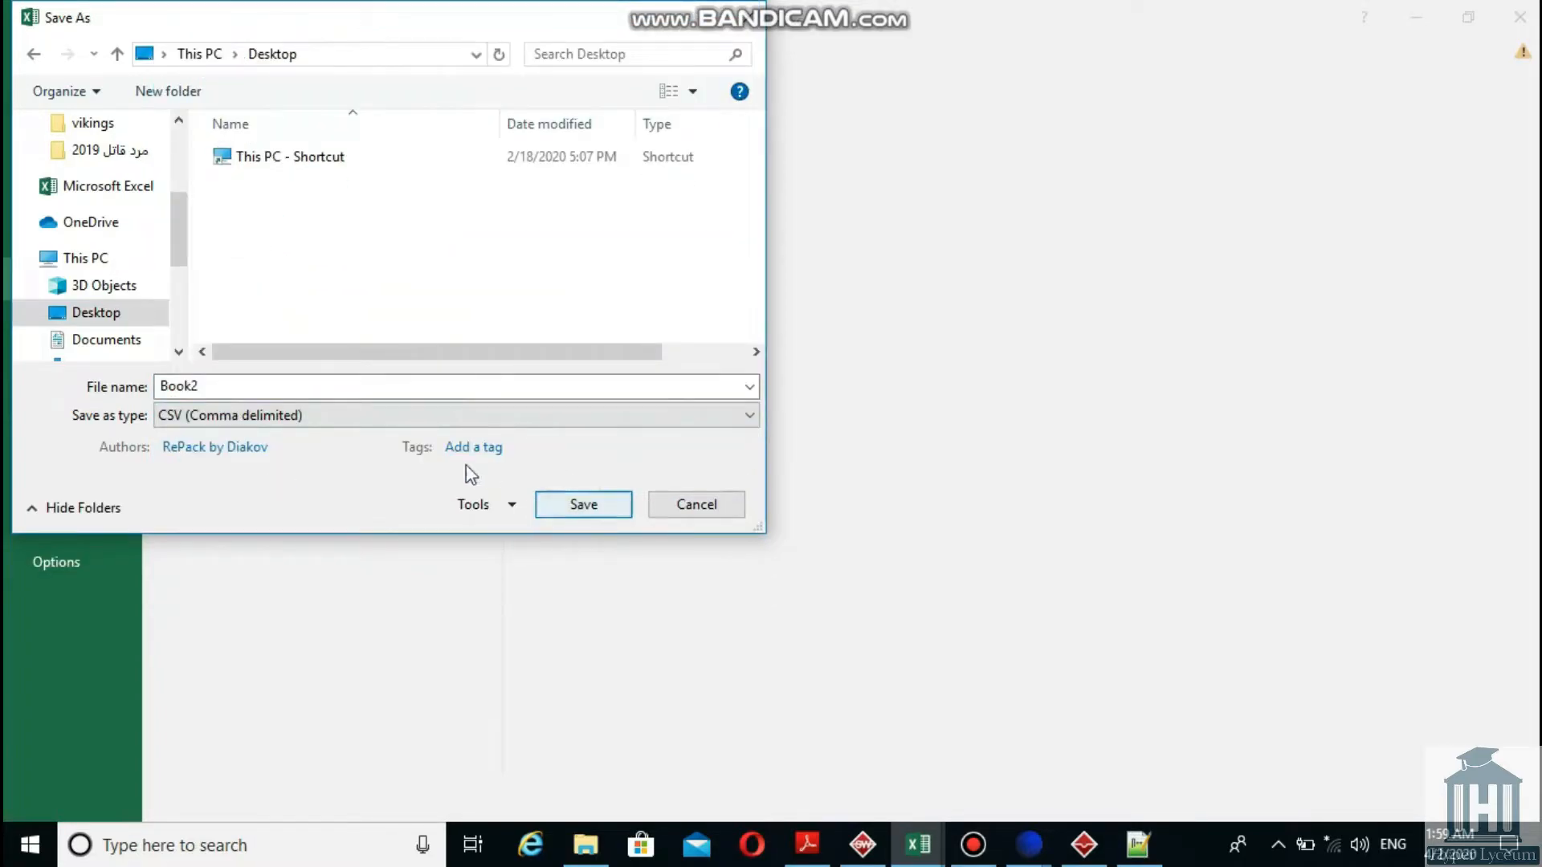
pyautogui.click(591, 504)
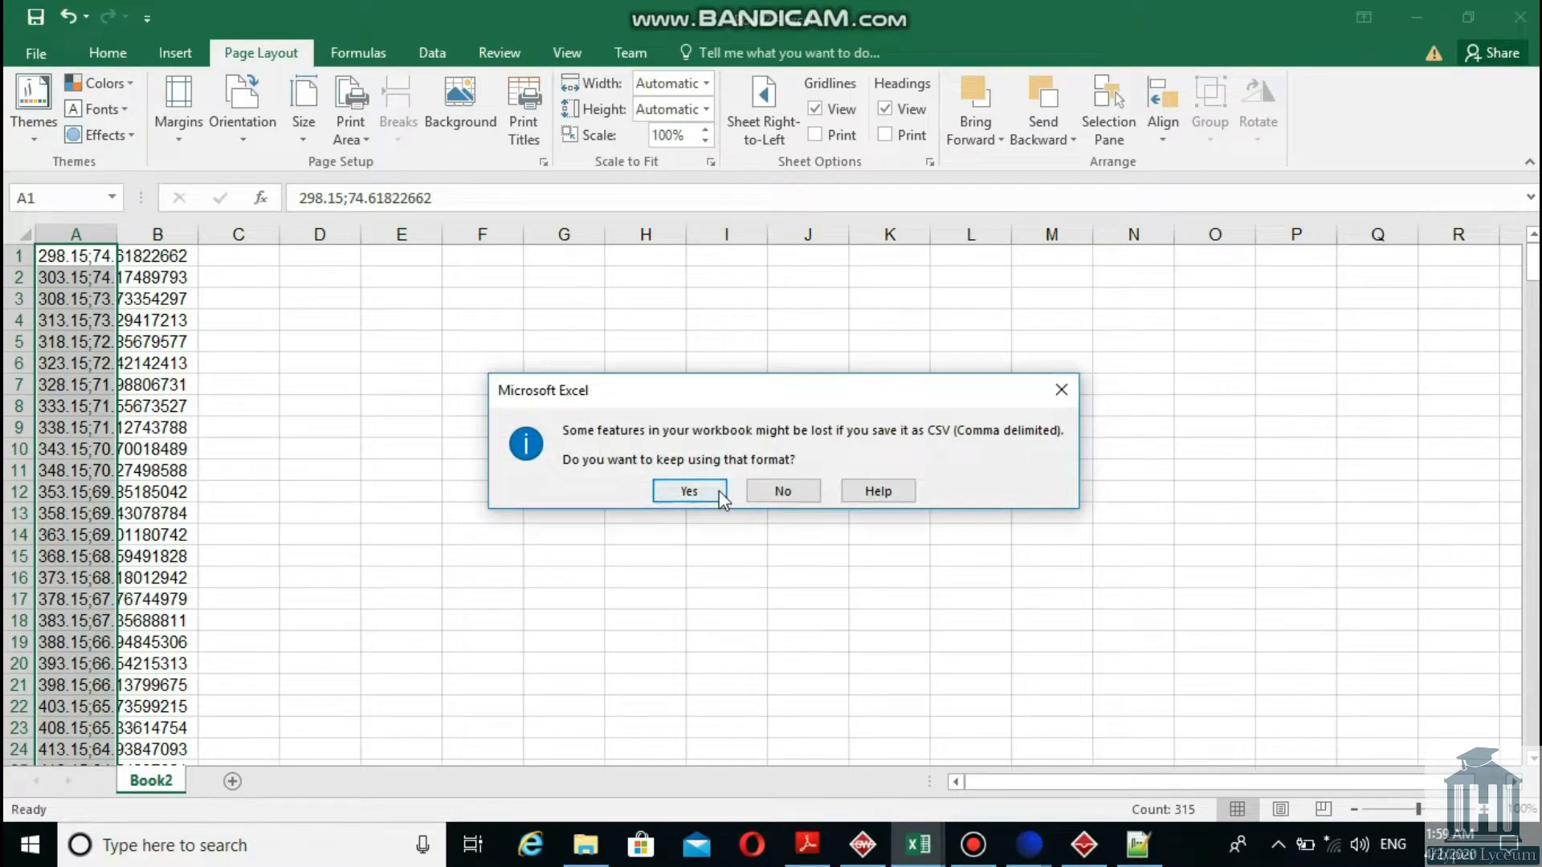
pyautogui.click(714, 491)
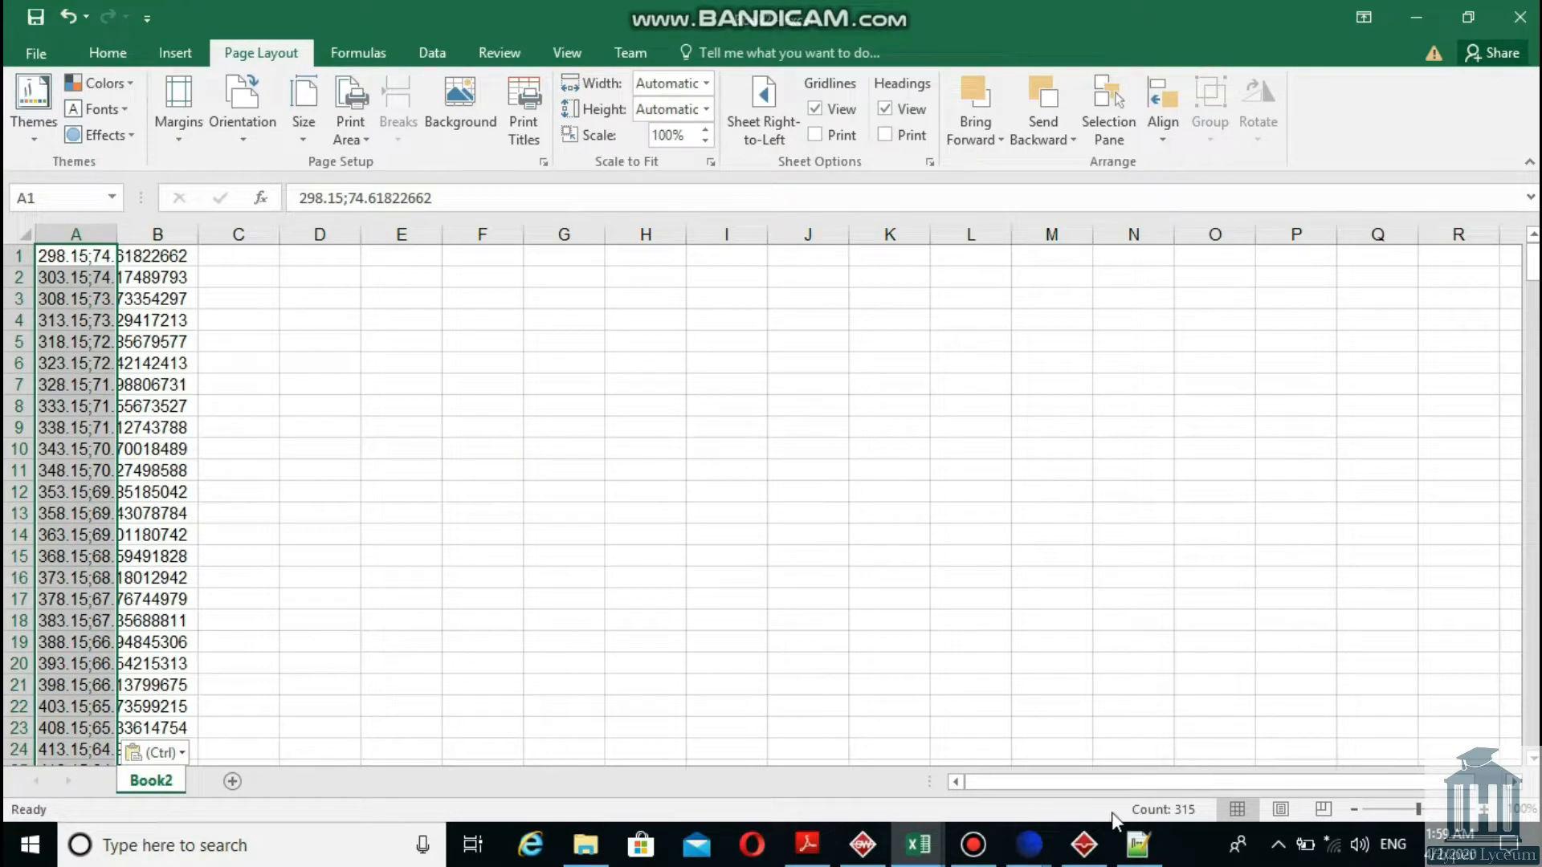
# Switch to the Simufact material properties and import Book2.csv into the thermal conductivity table with semicolon as field separator.
pyautogui.click(1084, 843)
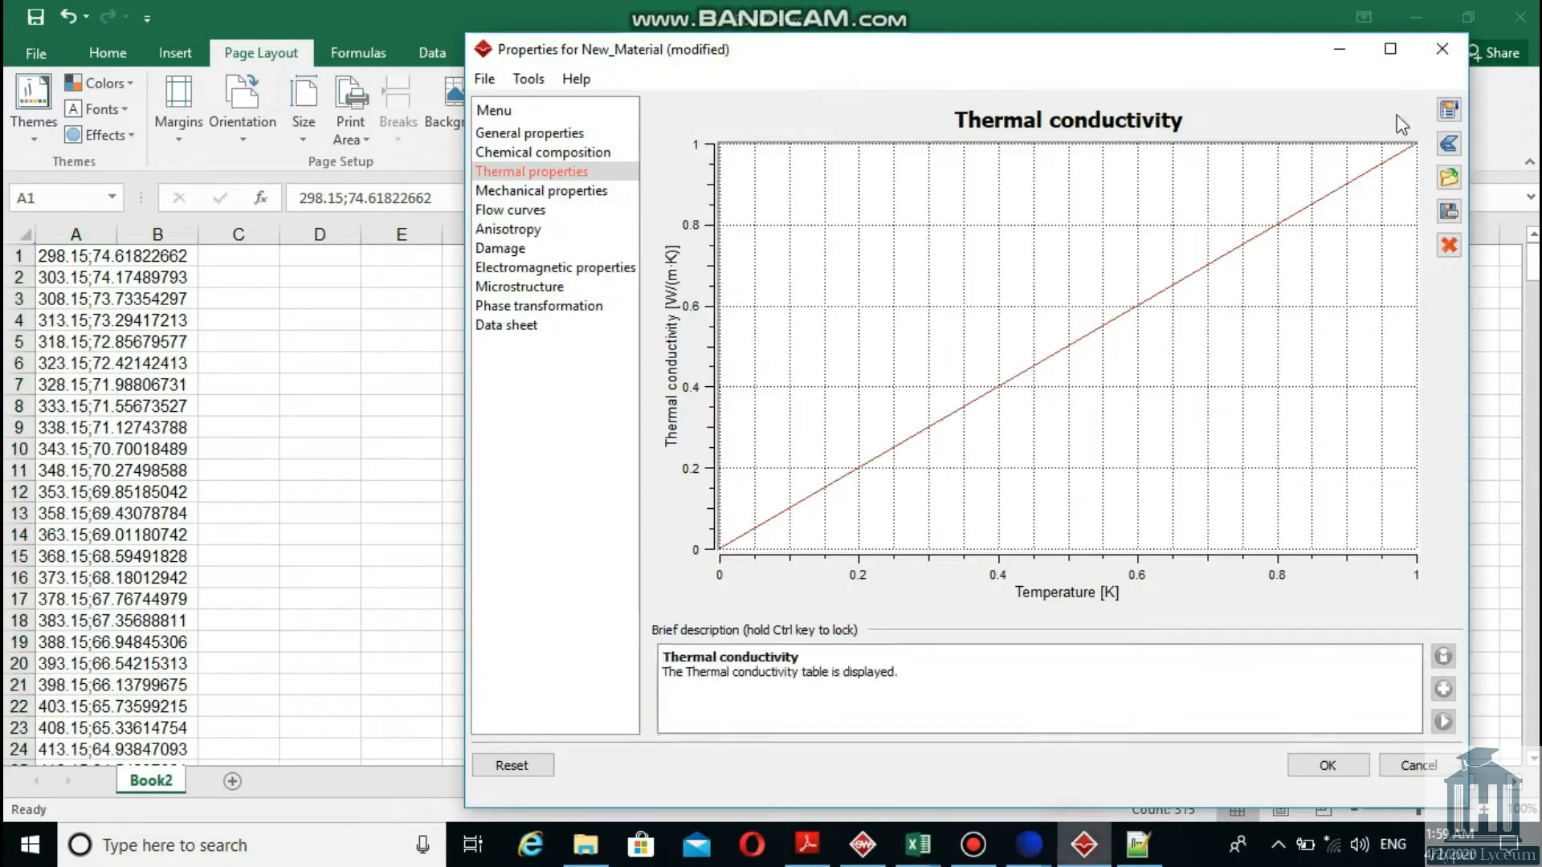
pyautogui.click(1450, 180)
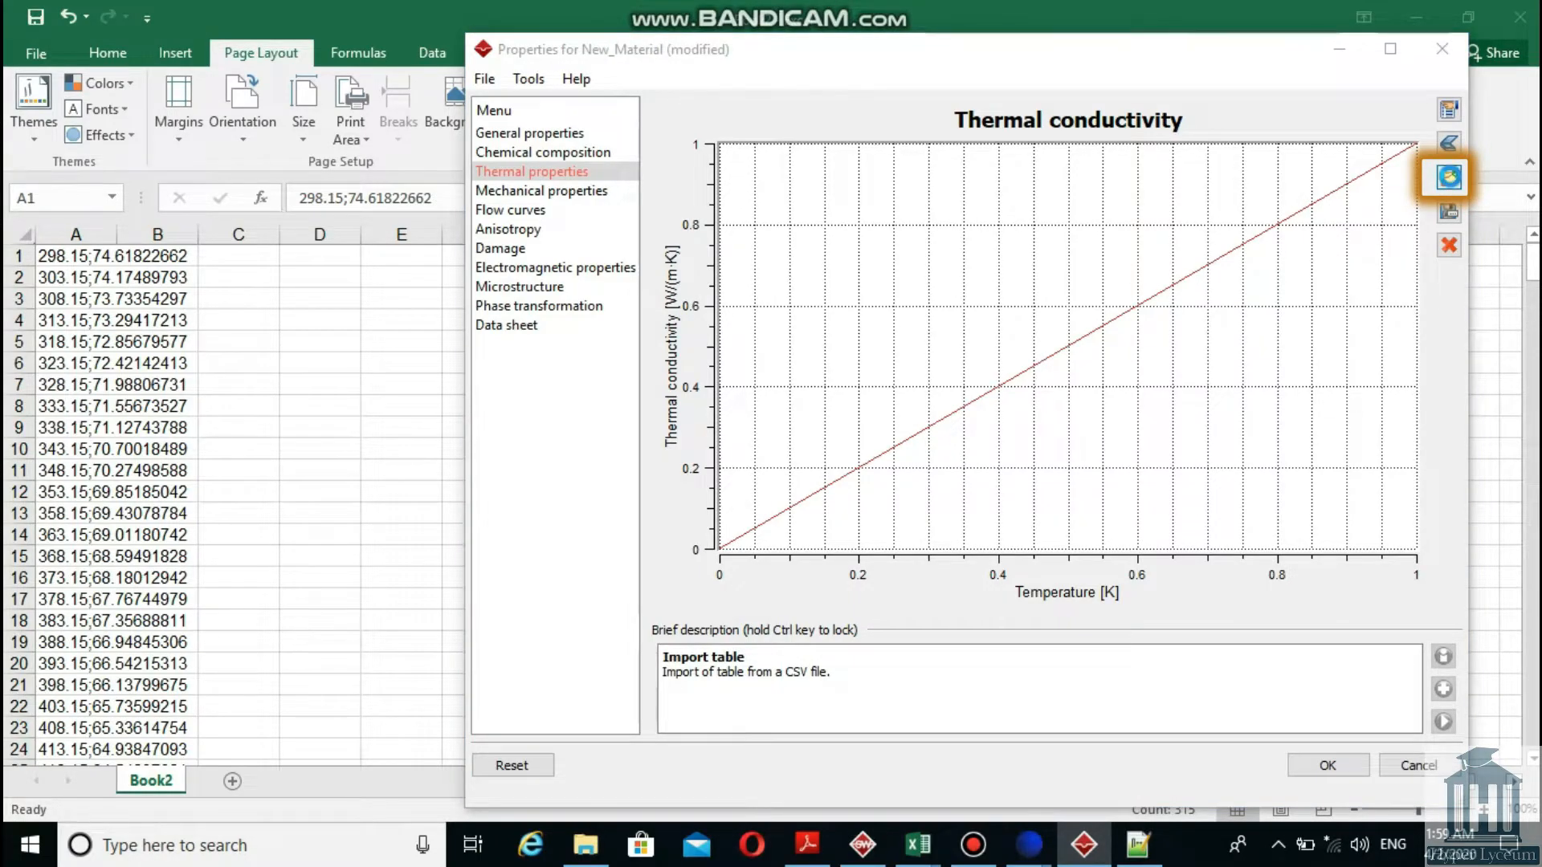
pyautogui.click(717, 226)
pyautogui.click(1038, 575)
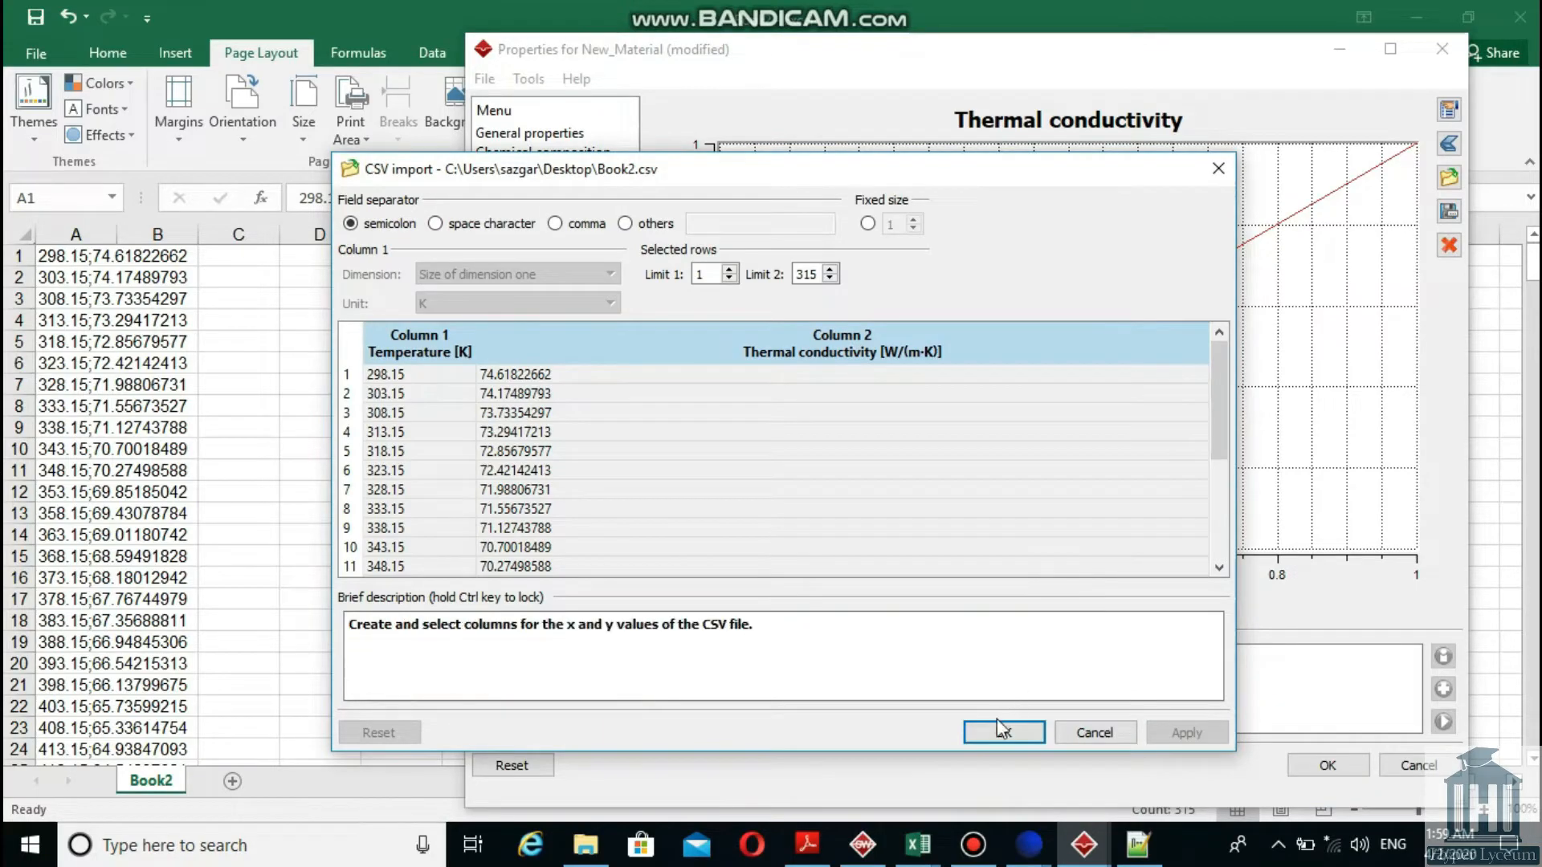
pyautogui.click(1002, 731)
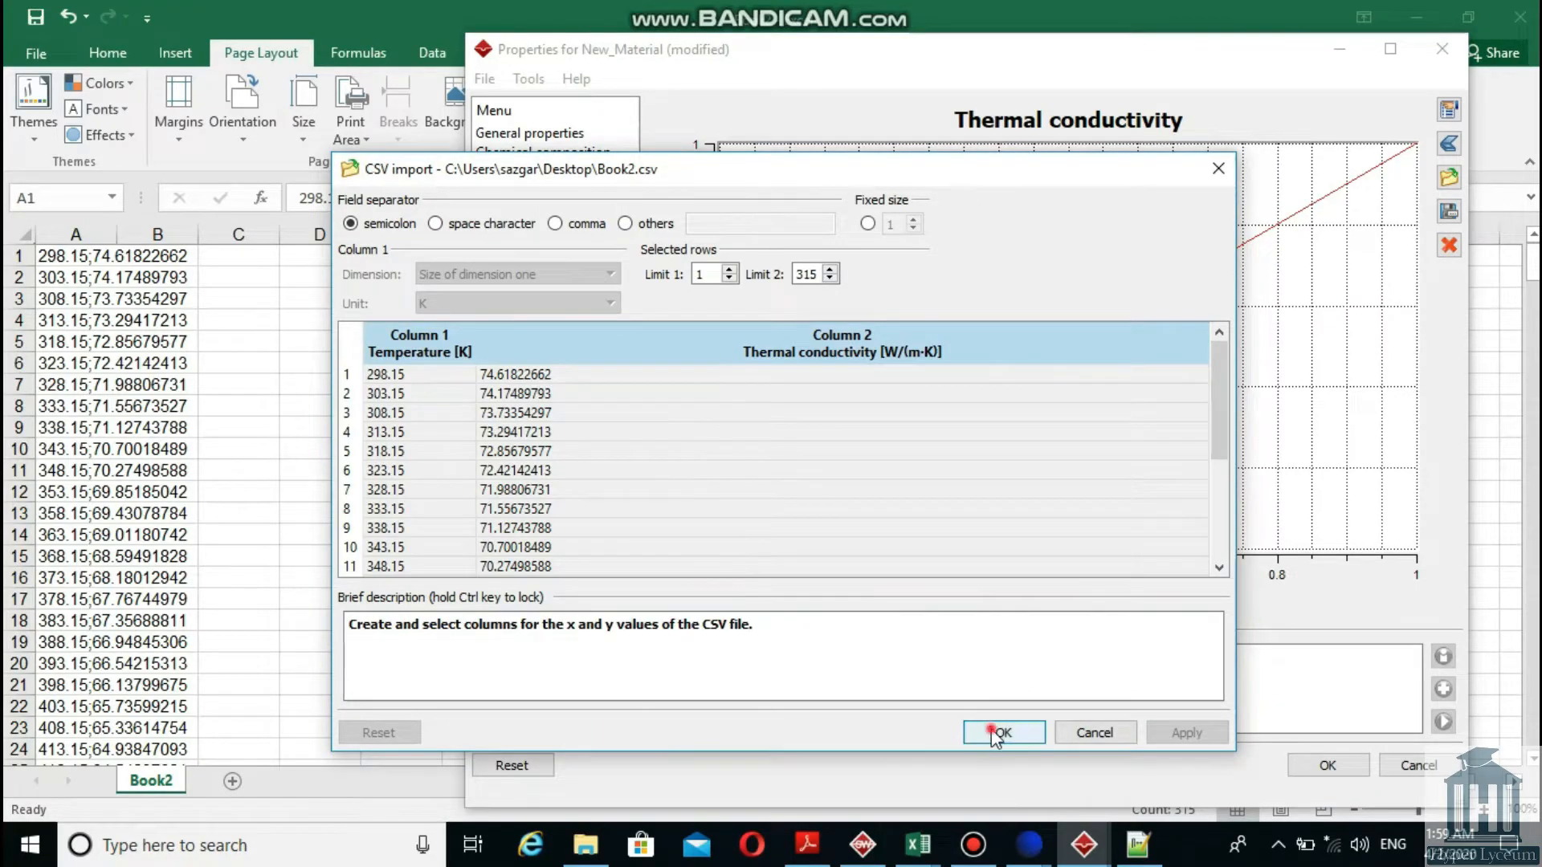
pyautogui.click(1111, 464)
# Plot specific heat in the JMatPro solidification properties, then return to the Simufact material properties.
pyautogui.moveTo(981, 282); pyautogui.dragTo(989, 74)
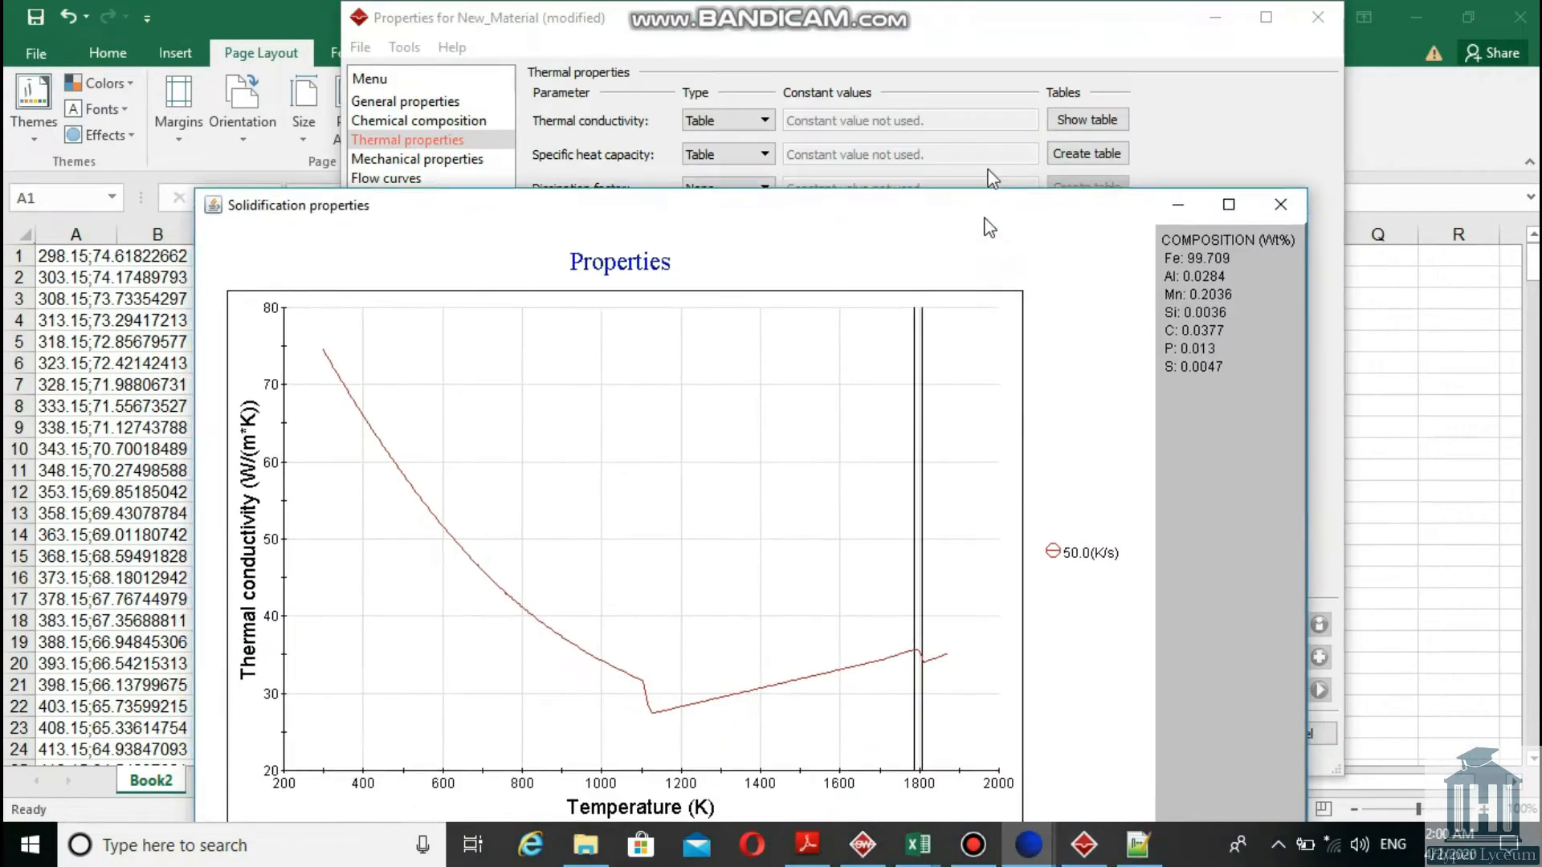
pyautogui.click(419, 753)
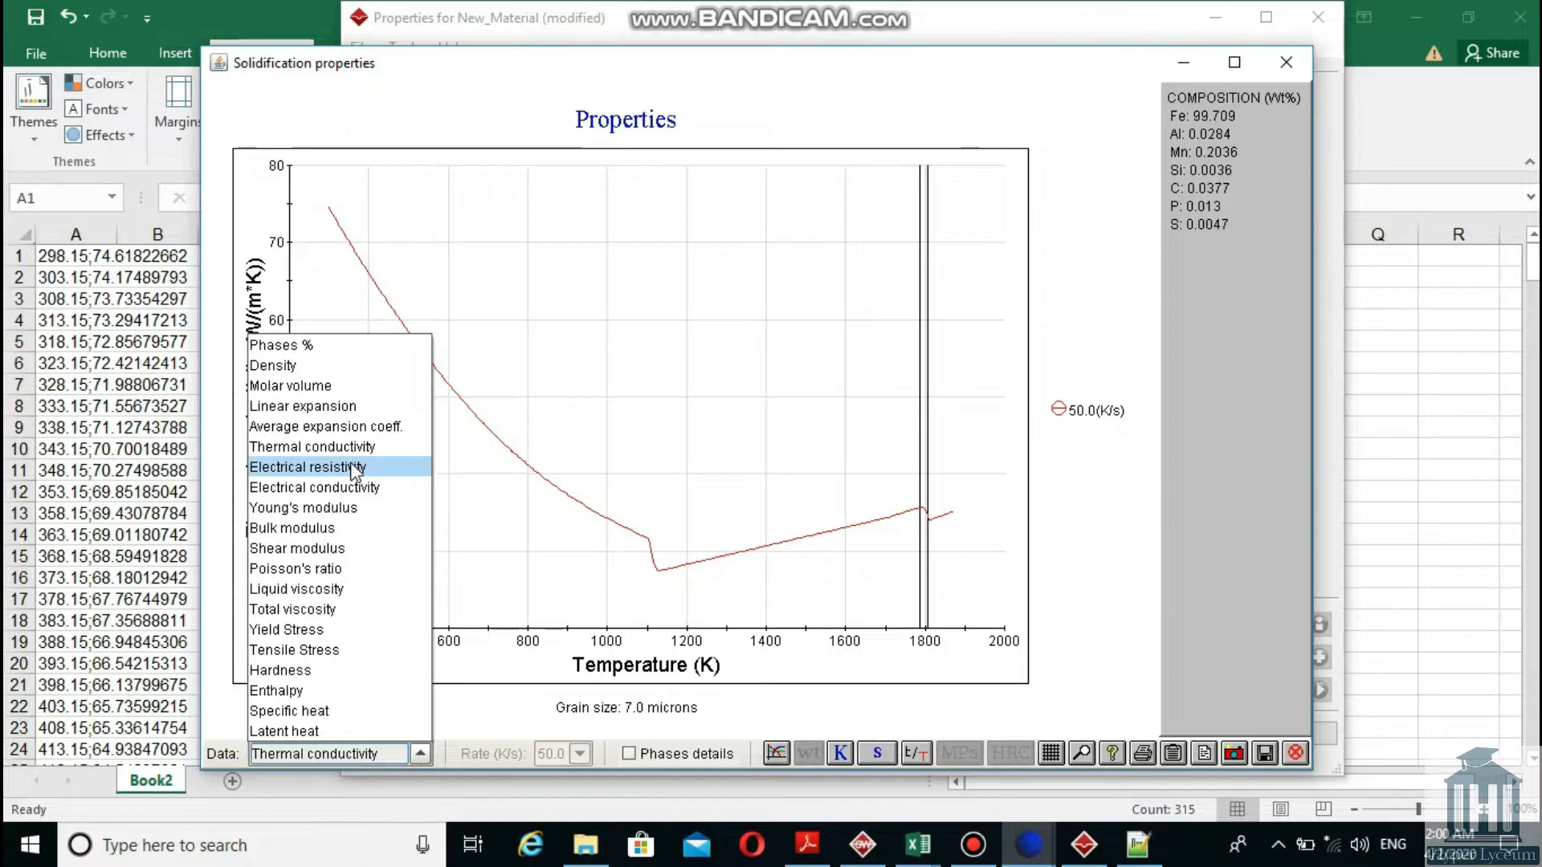
pyautogui.click(319, 712)
pyautogui.click(946, 41)
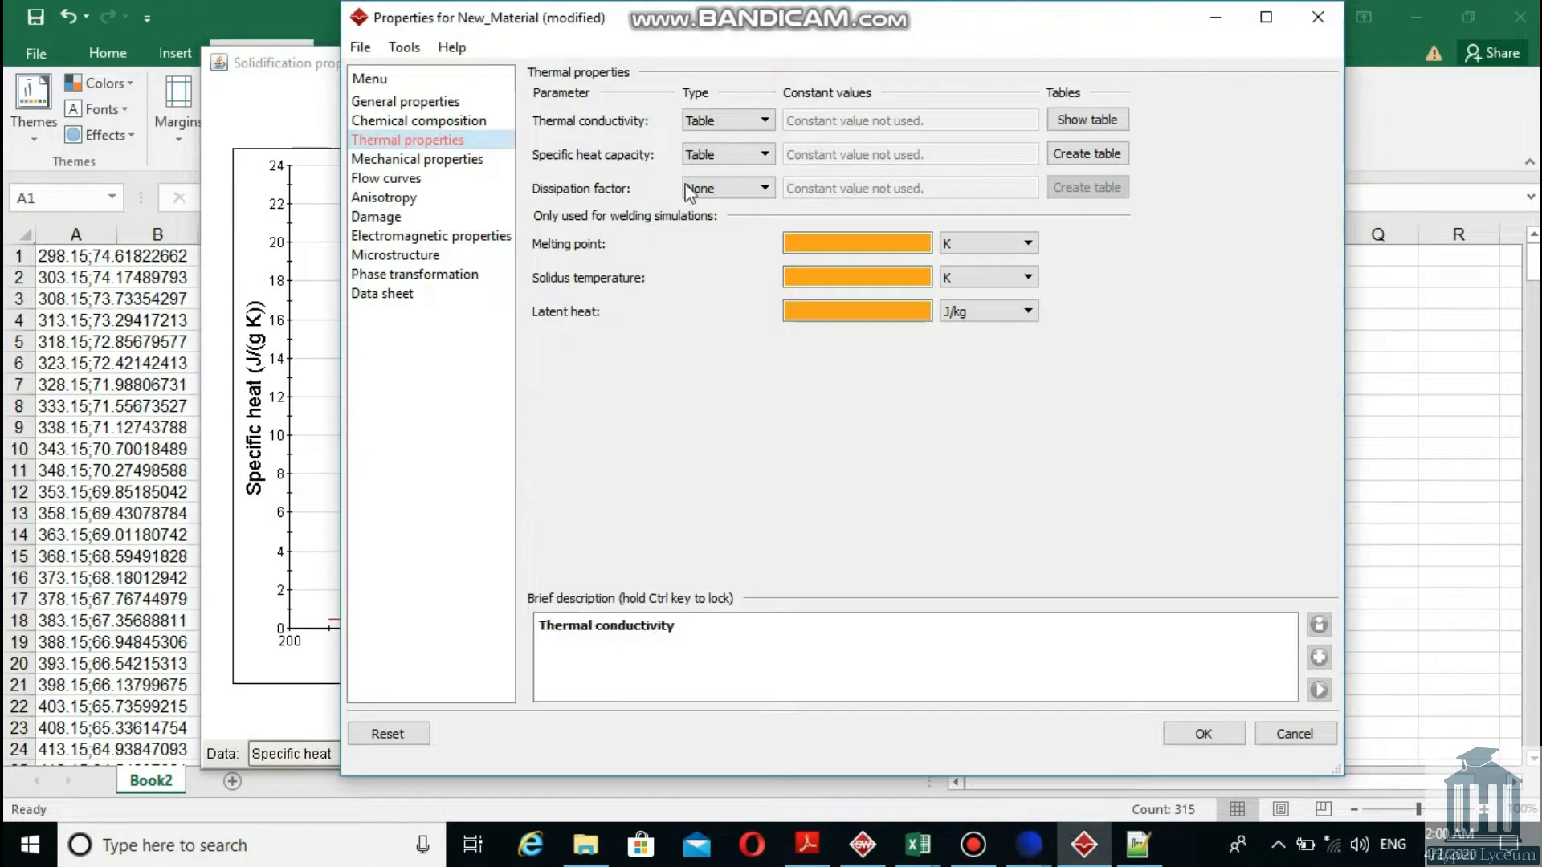
# In the mechanical properties, set Poisson's ratio to a constant 0.3, and open the flow curves.
pyautogui.click(444, 160)
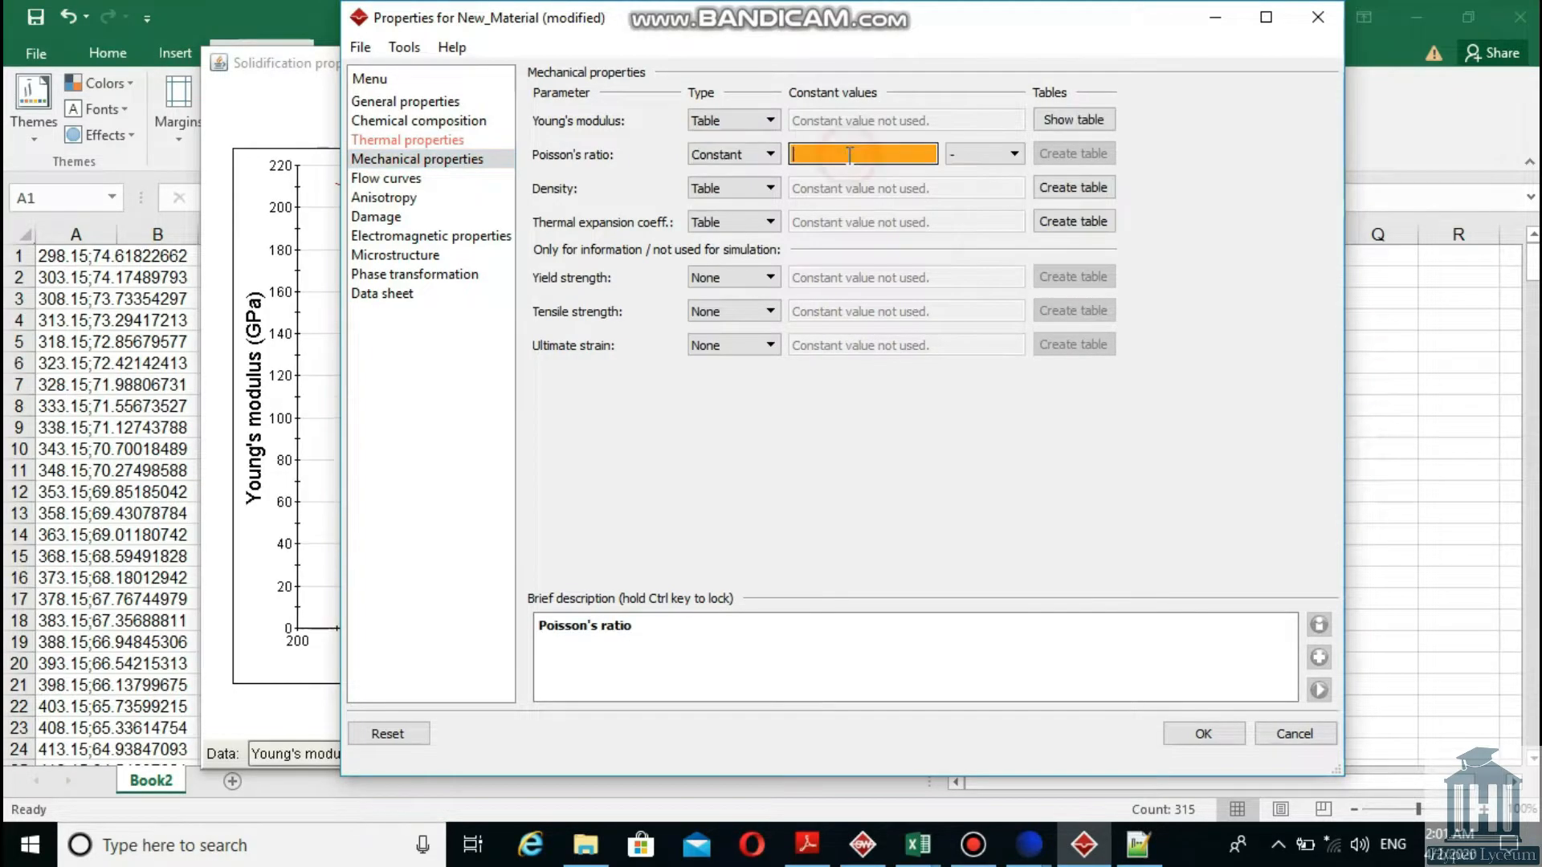
pyautogui.write('0.3')
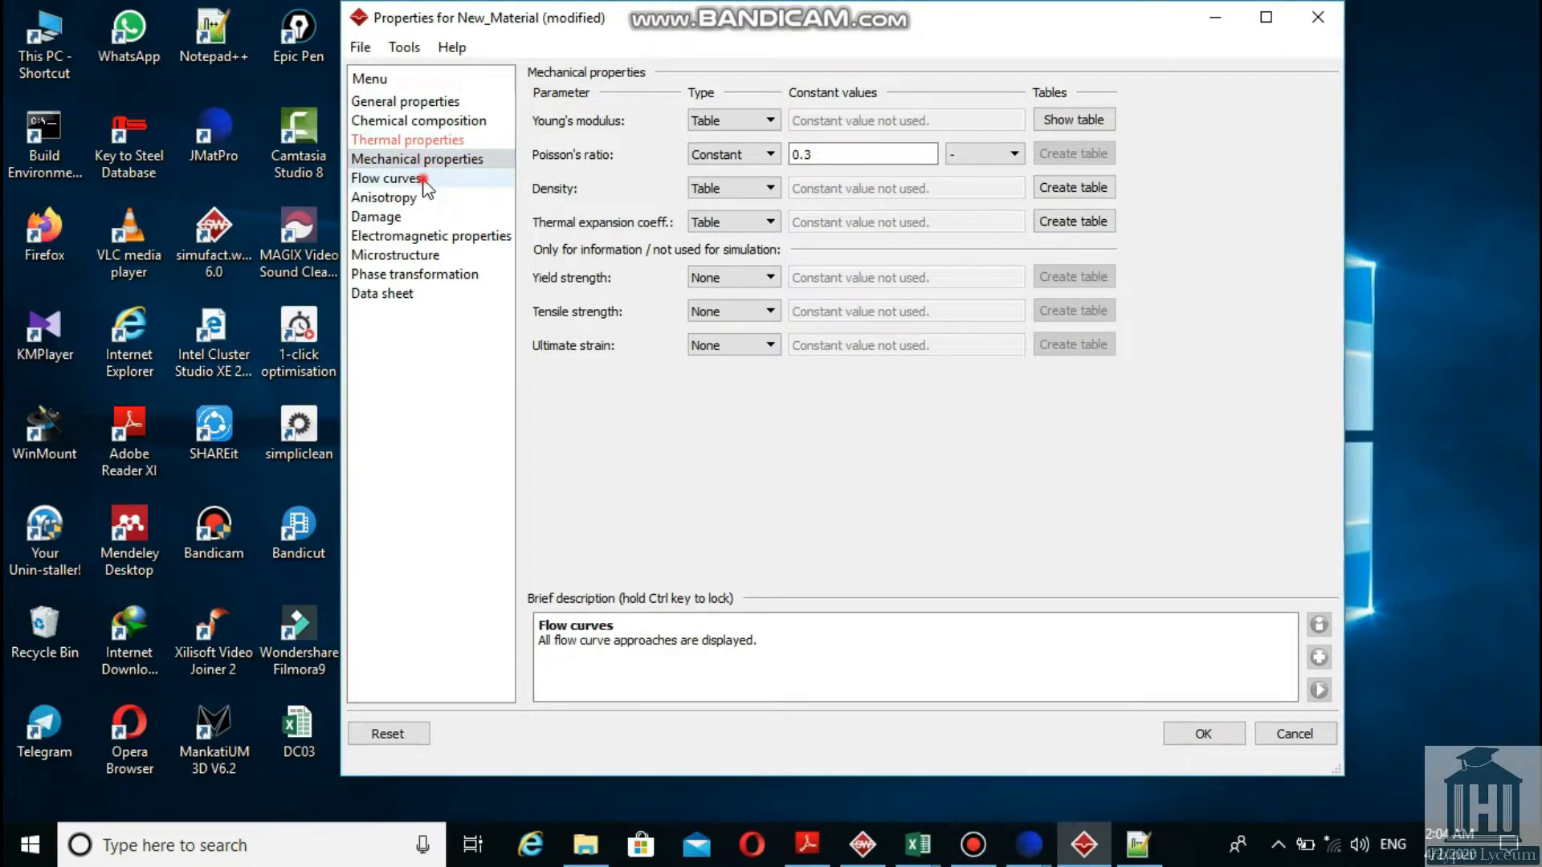
pyautogui.click(421, 181)
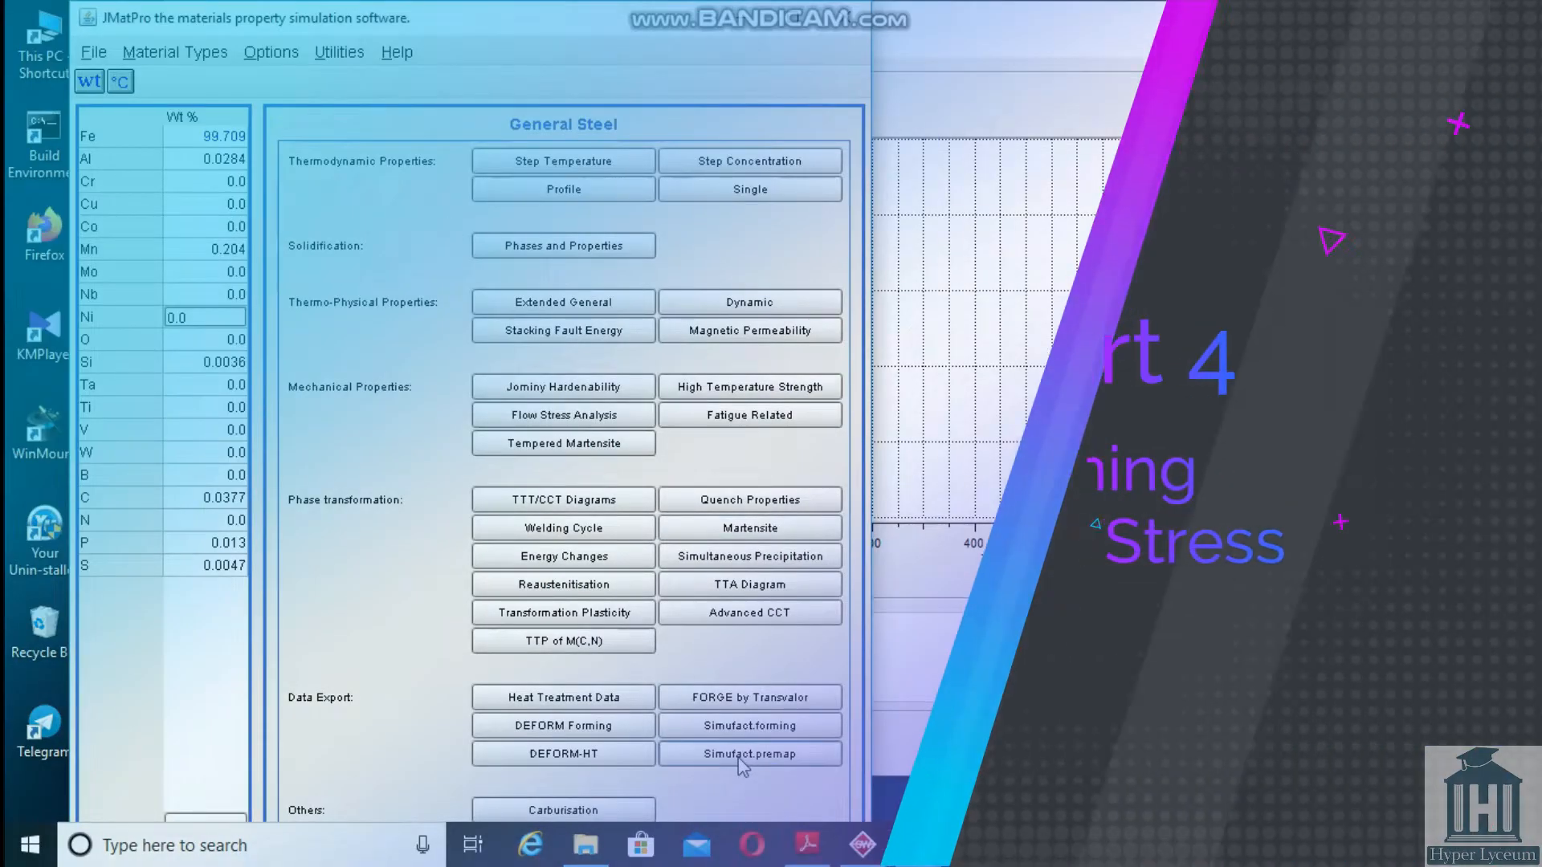
# Set up a Simufact.premap data export in JMatPro with the grain size unit in microns and an austenitisation temperature of 1410 °C.
pyautogui.click(735, 753)
pyautogui.click(551, 251)
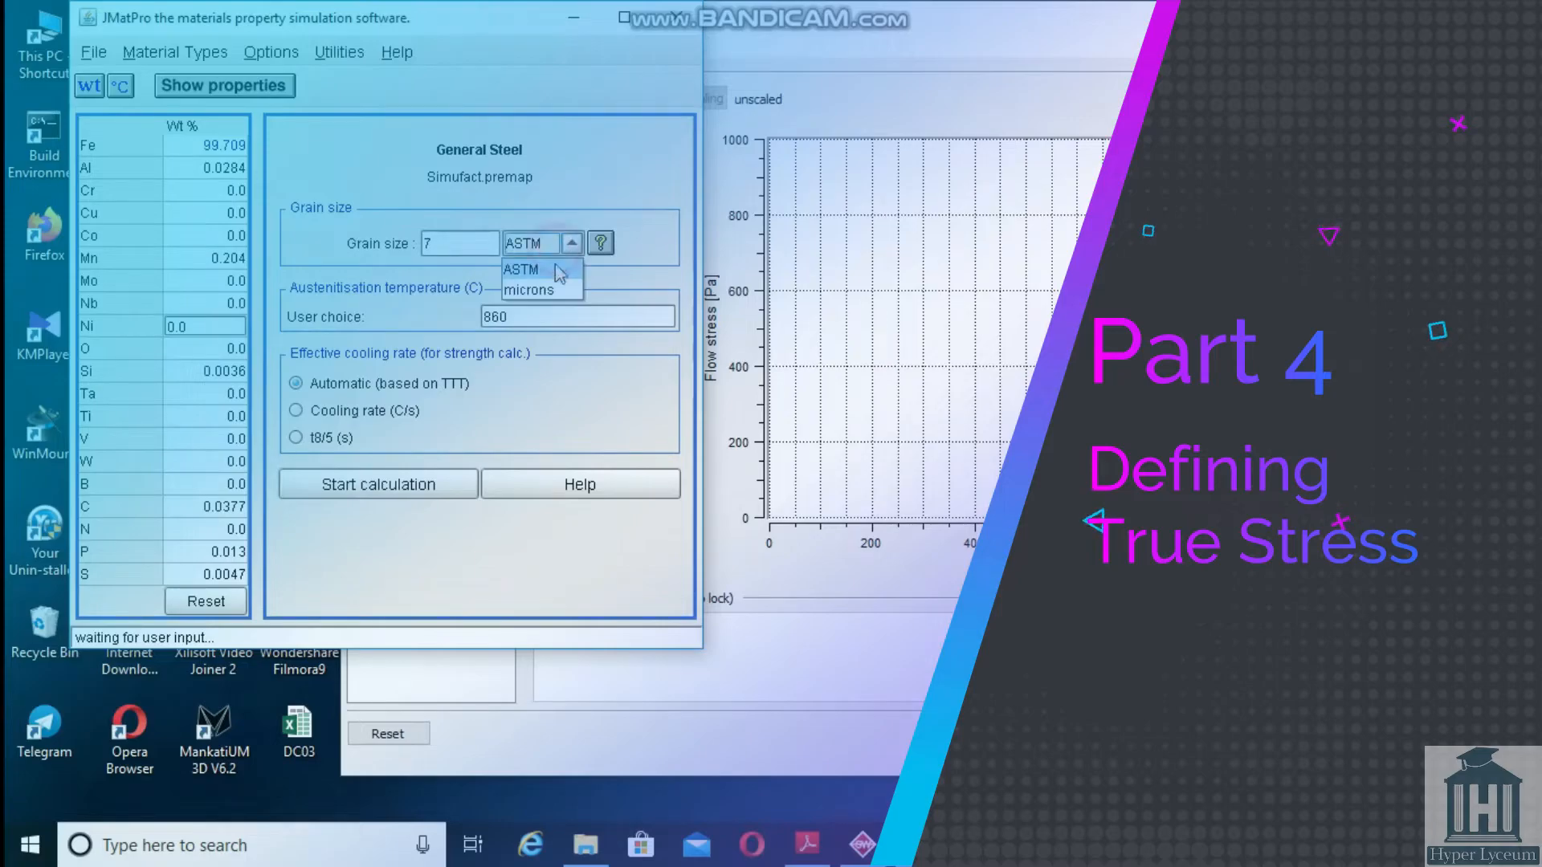
pyautogui.click(553, 287)
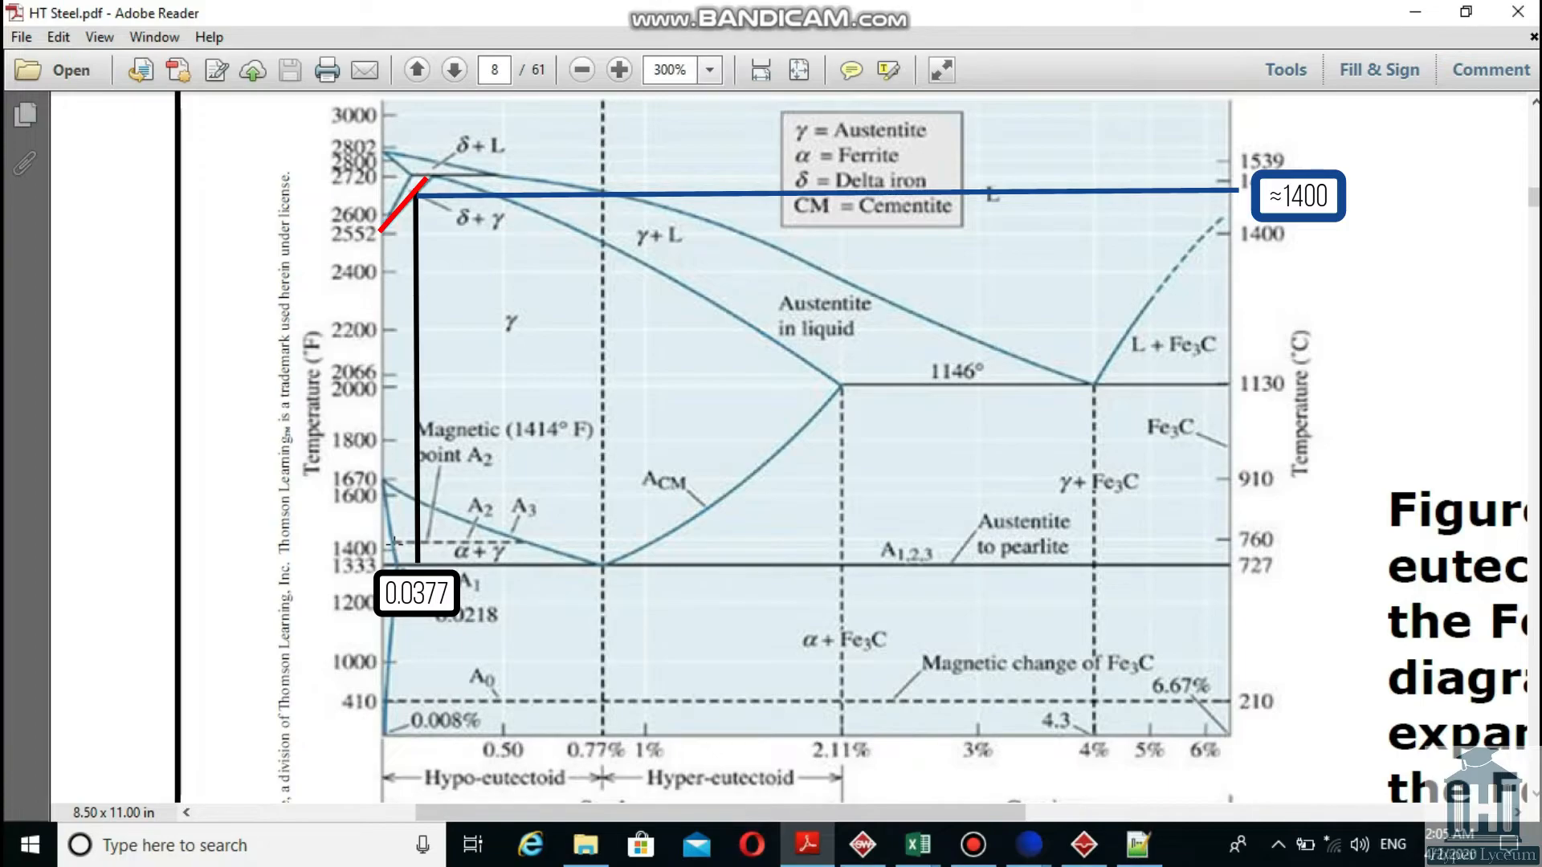
pyautogui.write('1410')
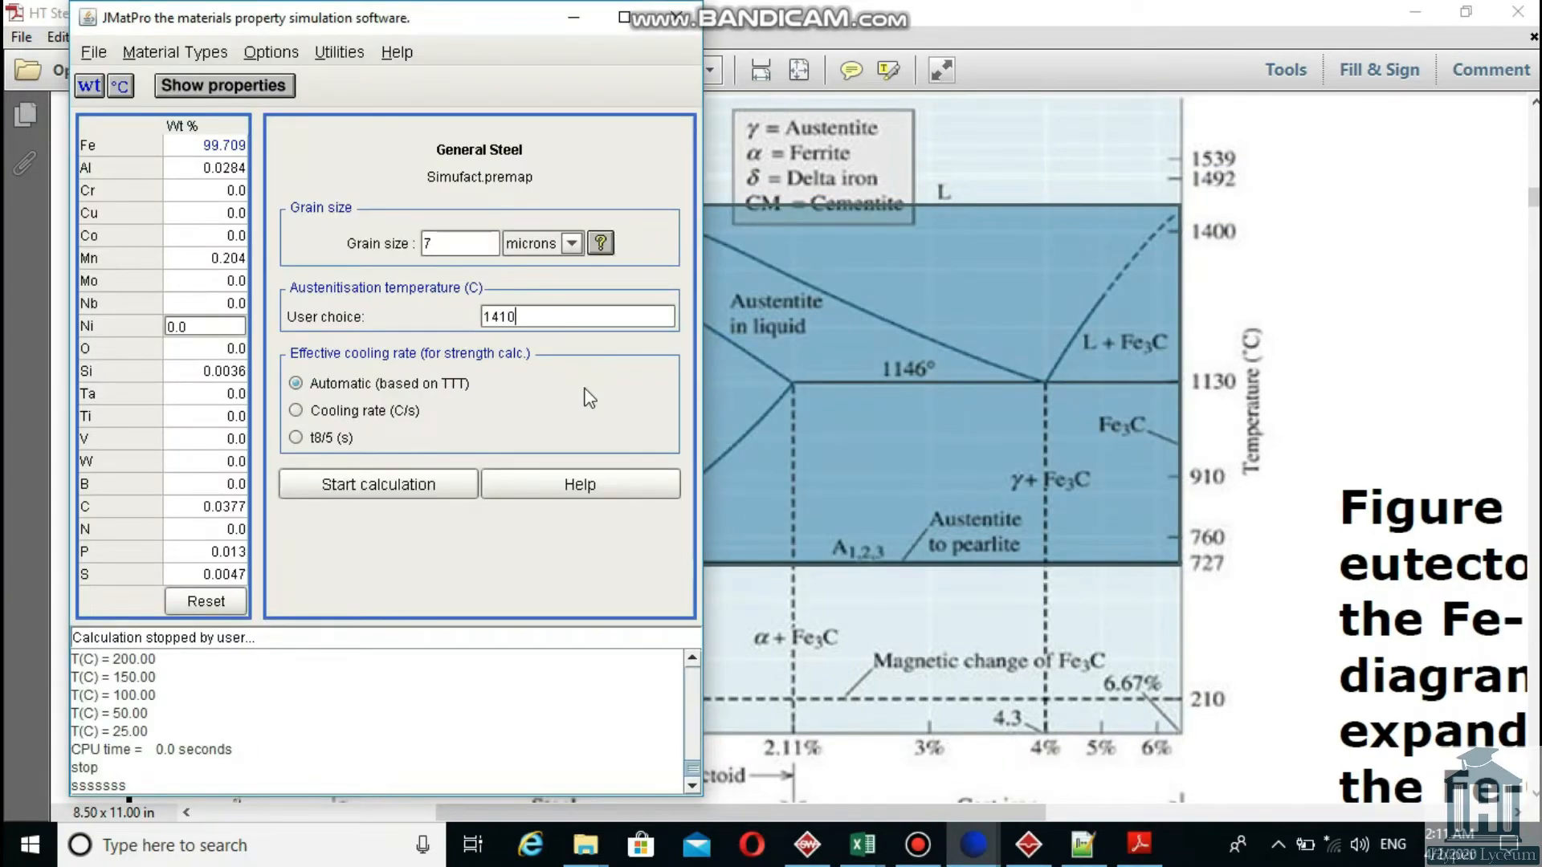
# Run the Simufact.premap calculation and dismiss the martensite, bainite, pearlite and ferrite flow-stress plots.
pyautogui.click(423, 486)
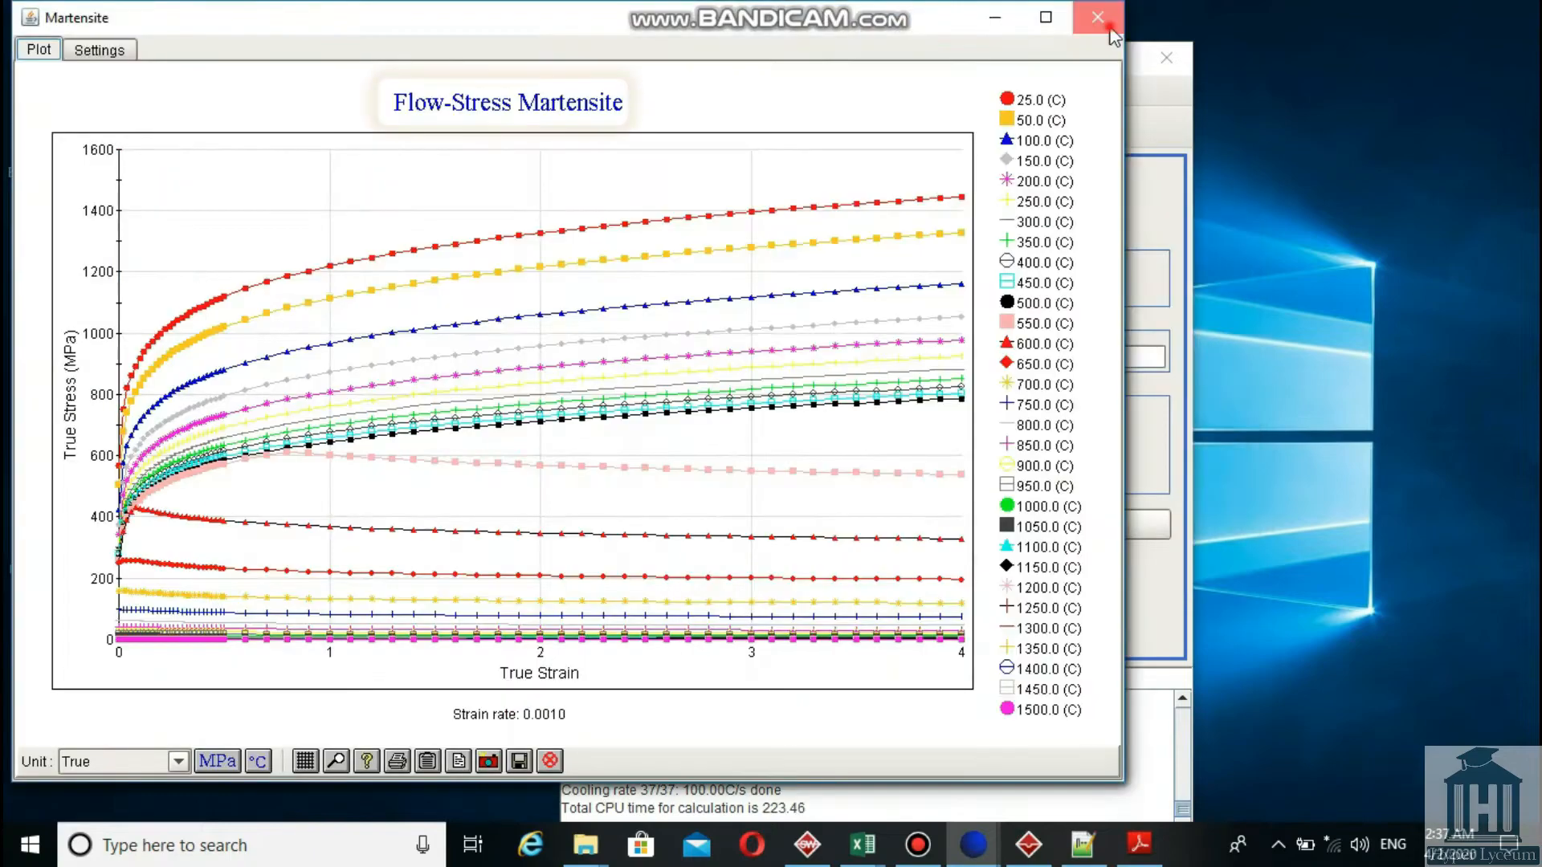
pyautogui.click(1111, 31)
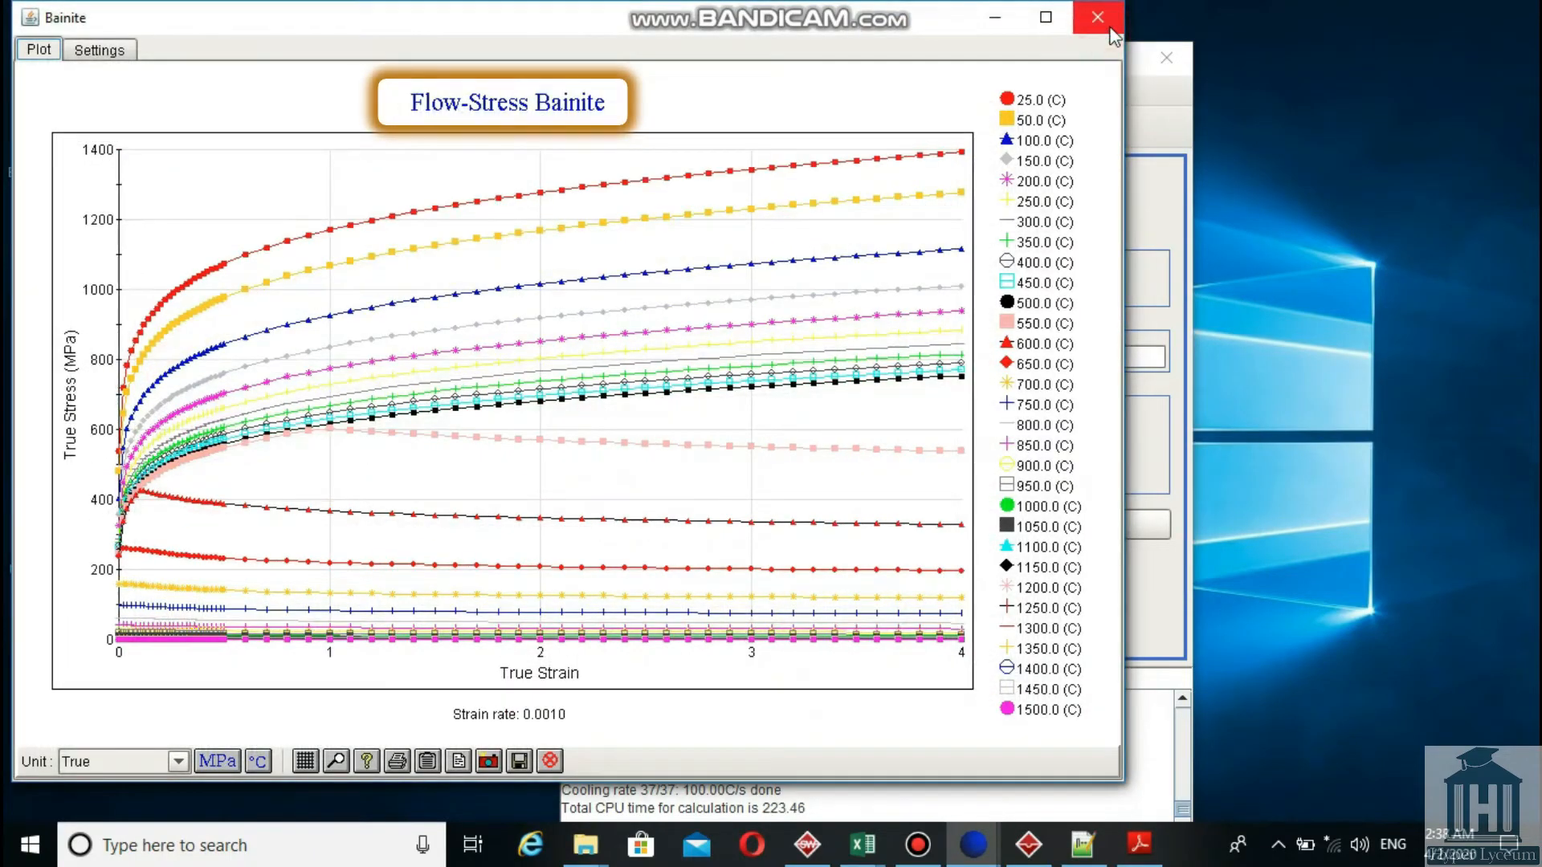
pyautogui.click(1111, 31)
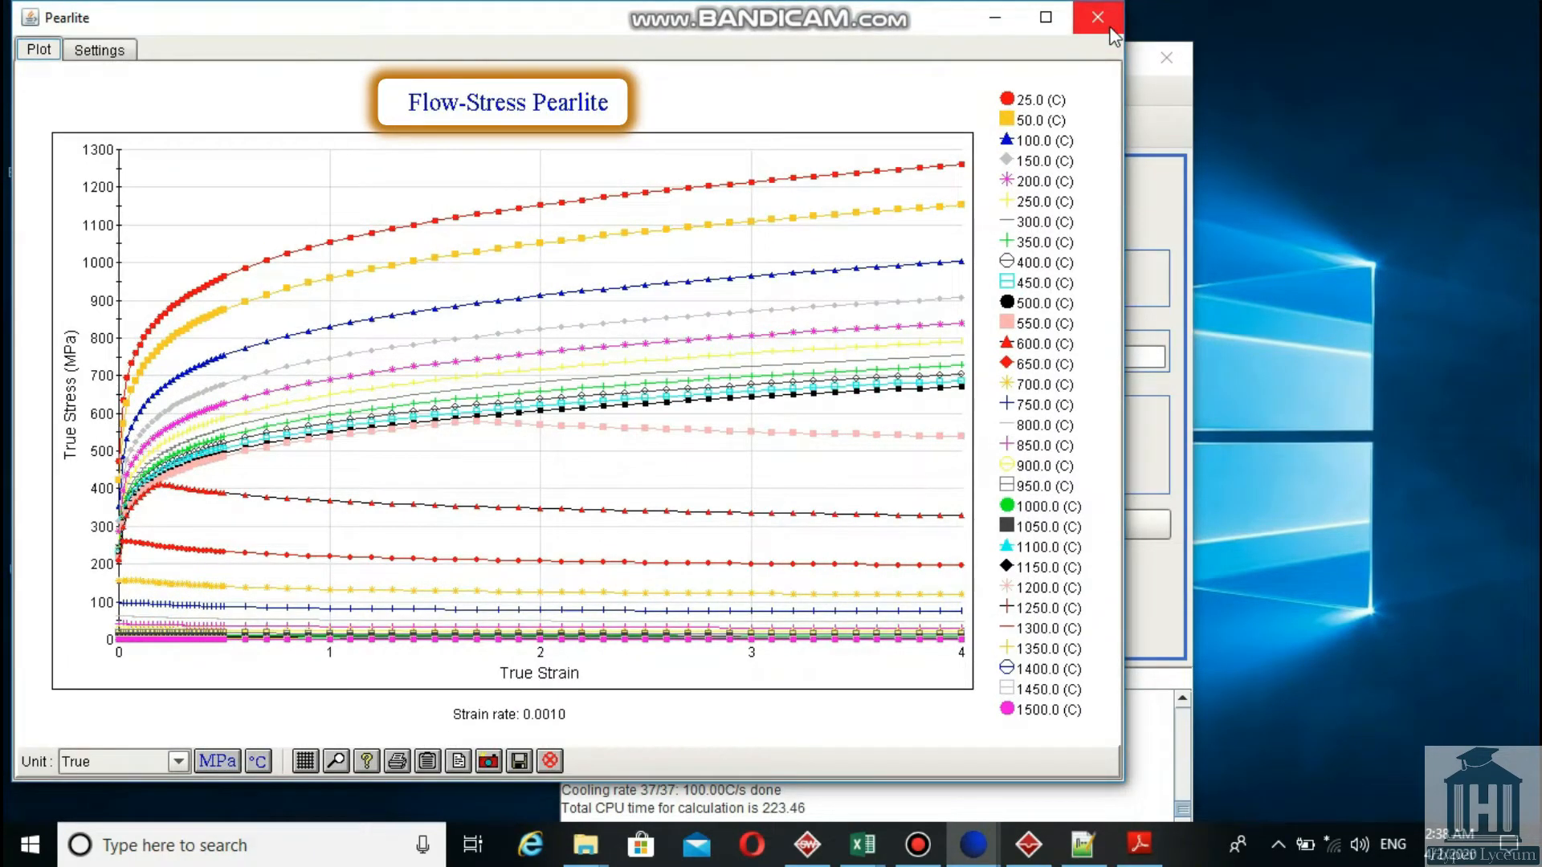
pyautogui.click(1111, 31)
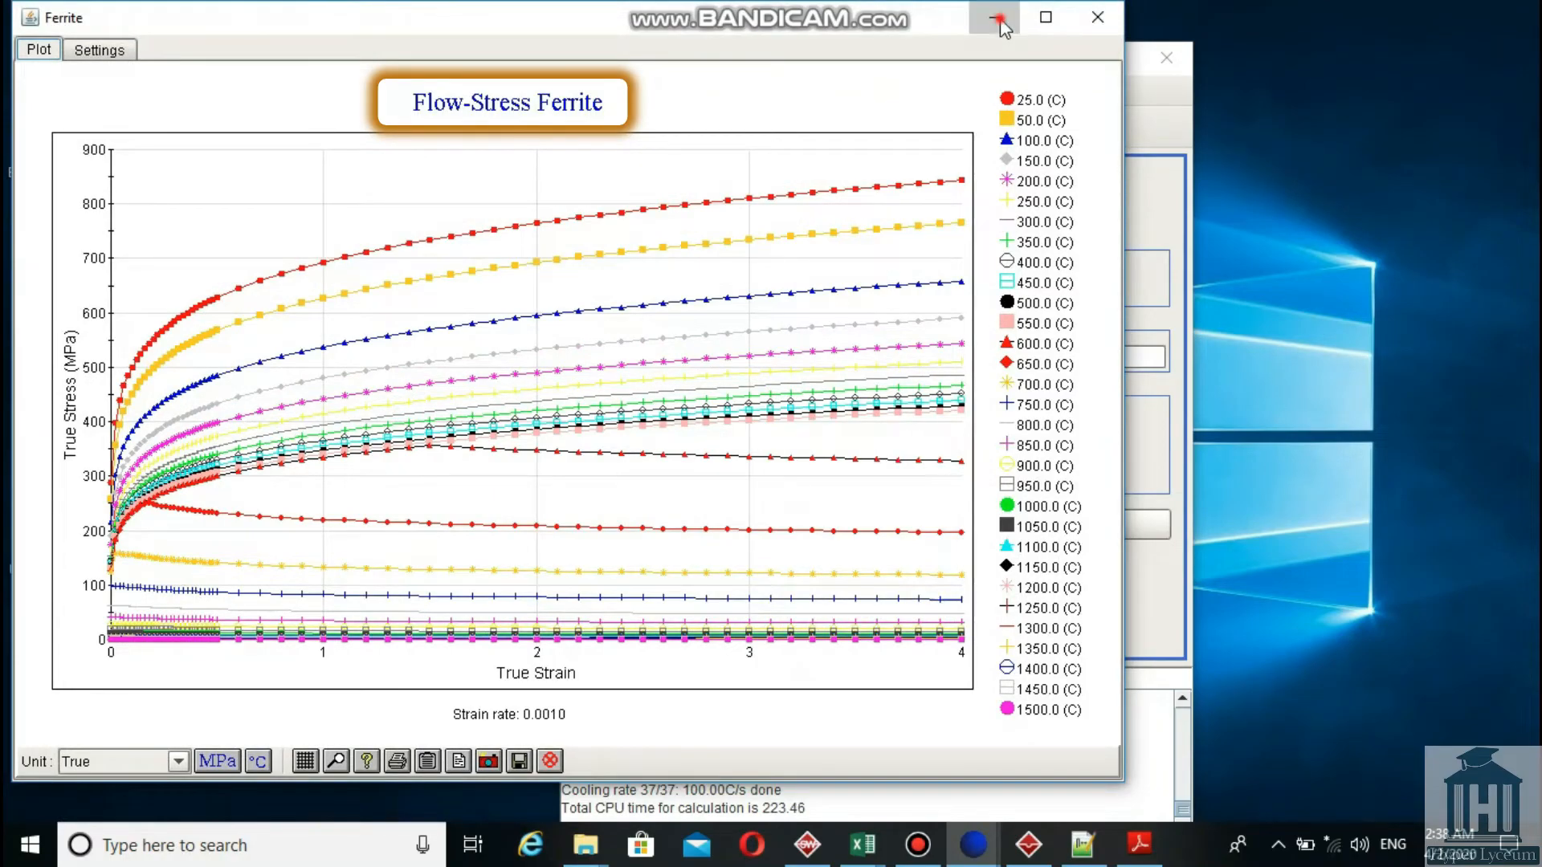
pyautogui.click(998, 20)
# Fix the austenite flow-stress plot's strain rate at 0.01, refresh the graph and save its data to the Desktop as austenite.dat.
pyautogui.click(100, 50)
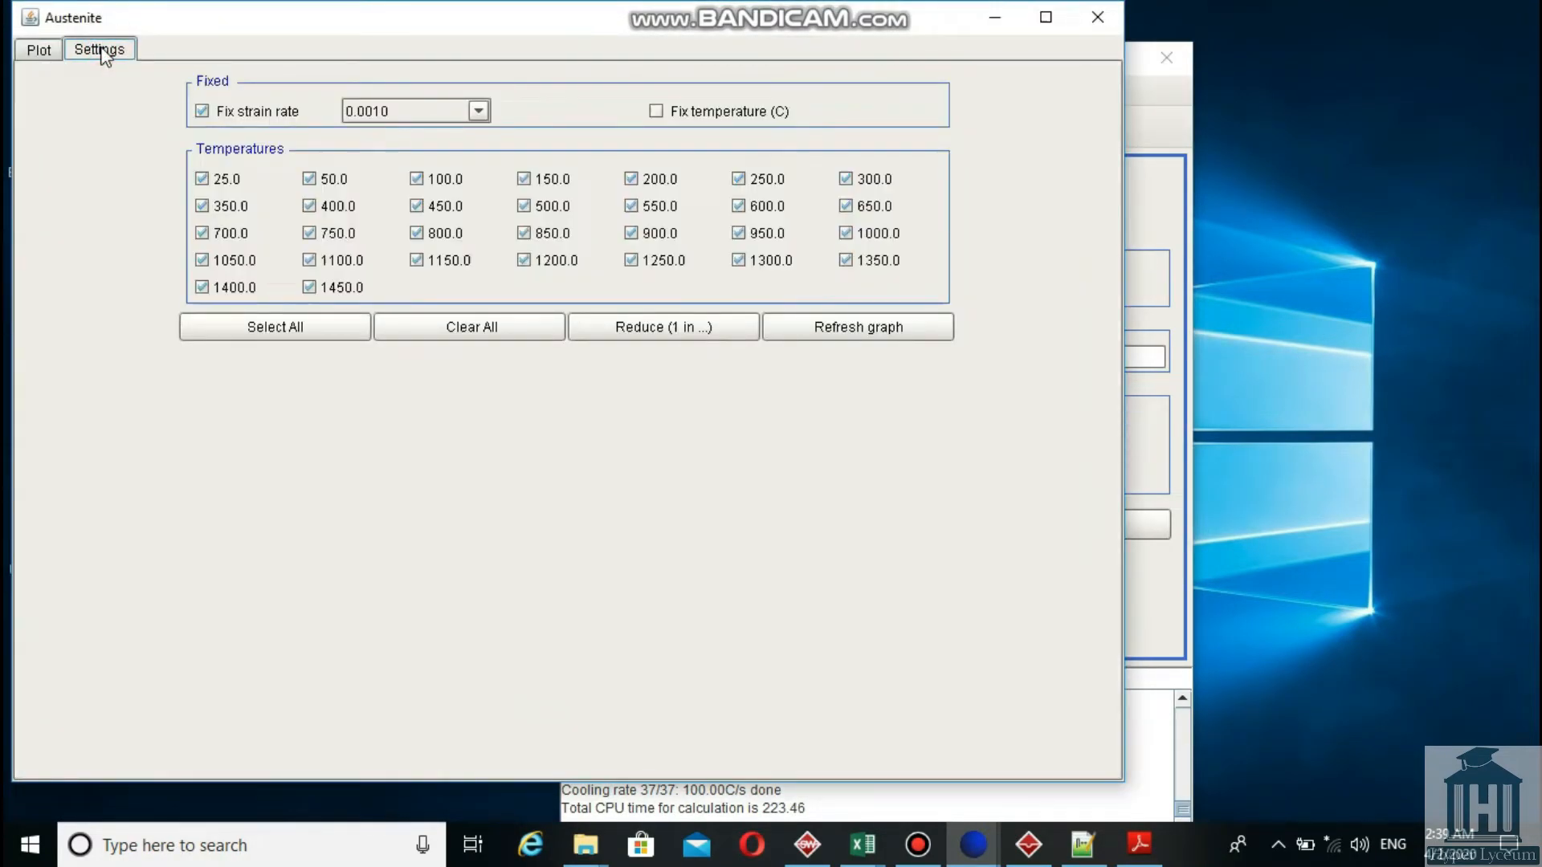
pyautogui.click(476, 111)
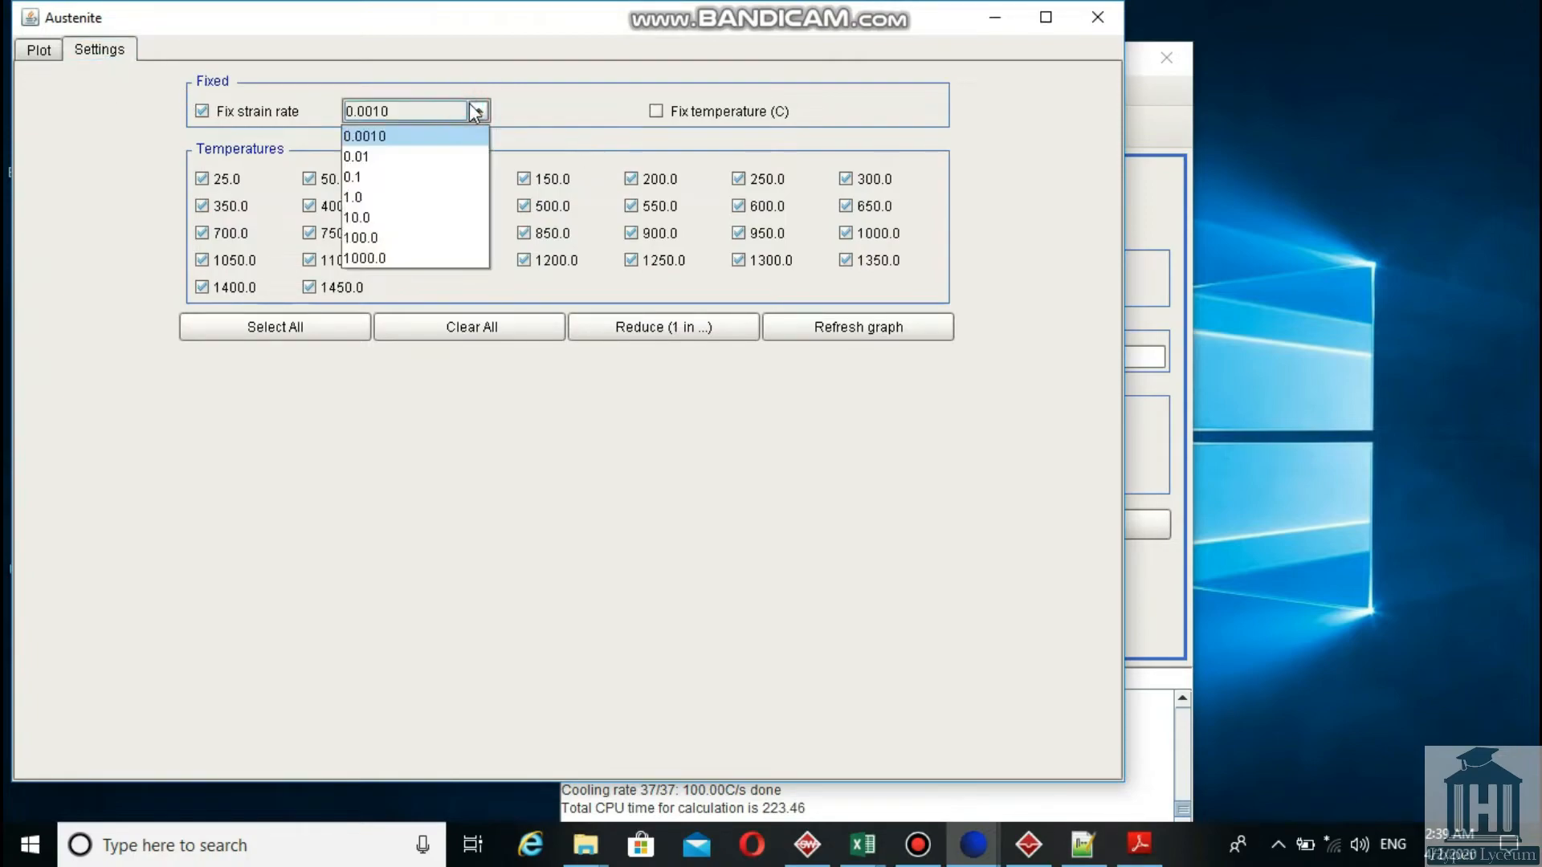
pyautogui.click(432, 158)
pyautogui.click(851, 337)
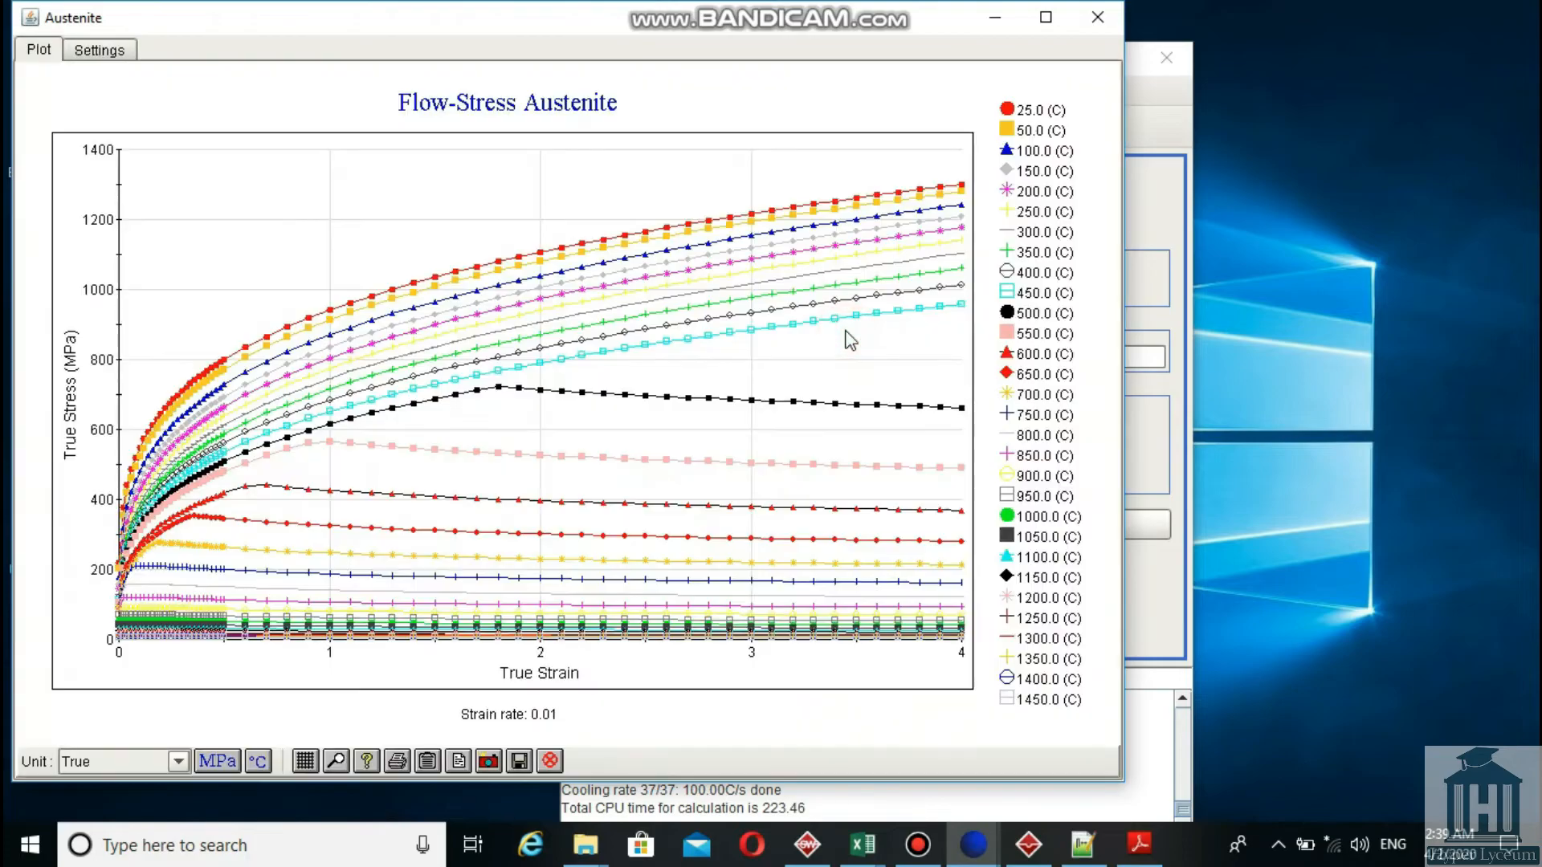
pyautogui.click(459, 759)
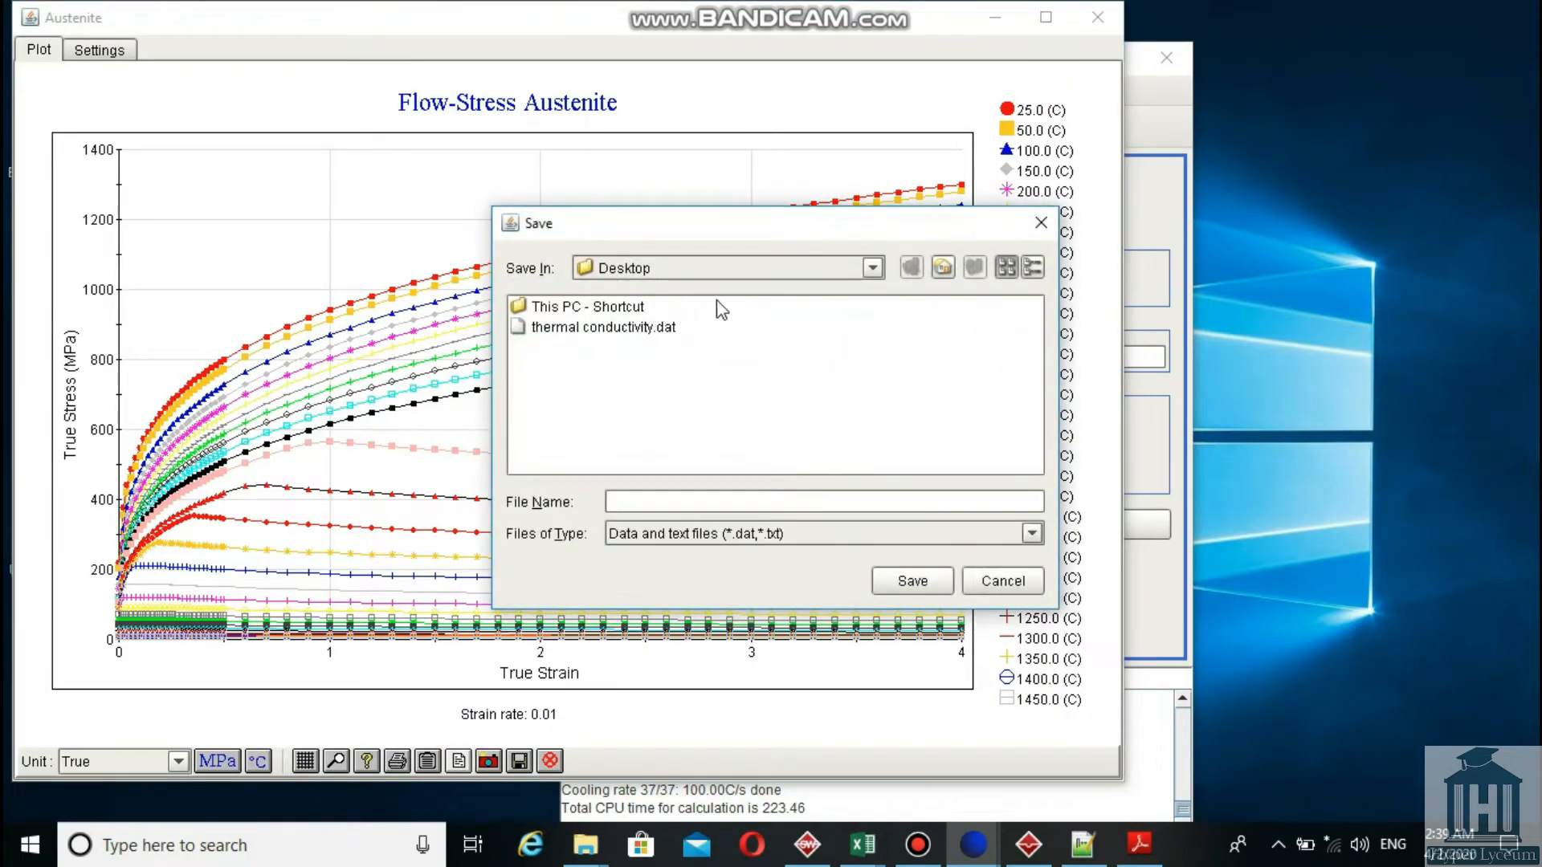
pyautogui.click(904, 578)
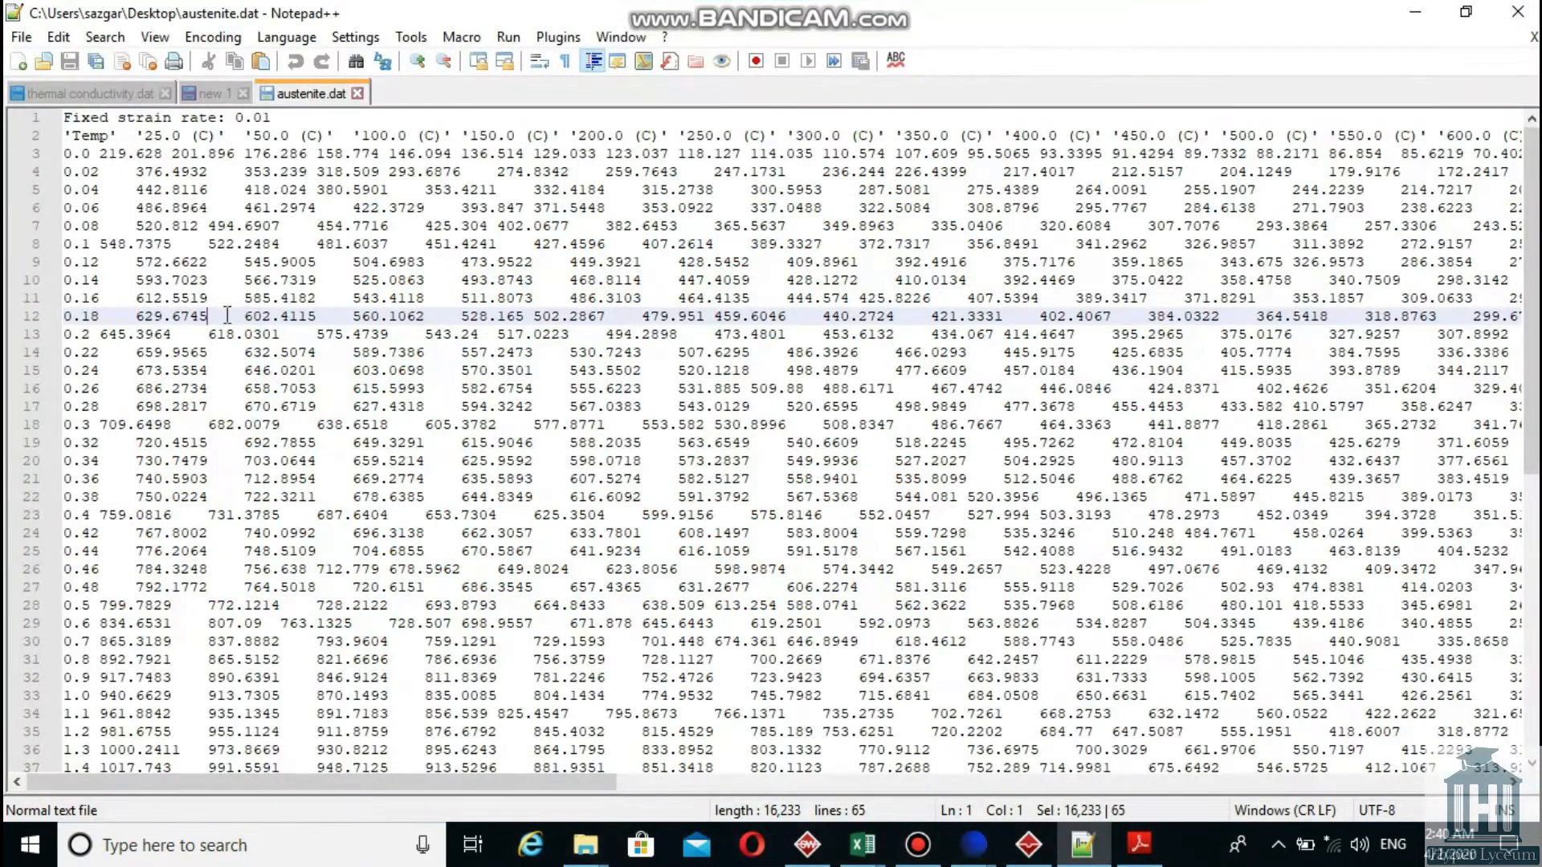
# Copy the entire contents of austenite.dat from Notepad++ and paste them into the empty Excel sheet starting at cell A1.
pyautogui.hotkey('ctrl', 'a')
pyautogui.hotkey('ctrl', 'c')
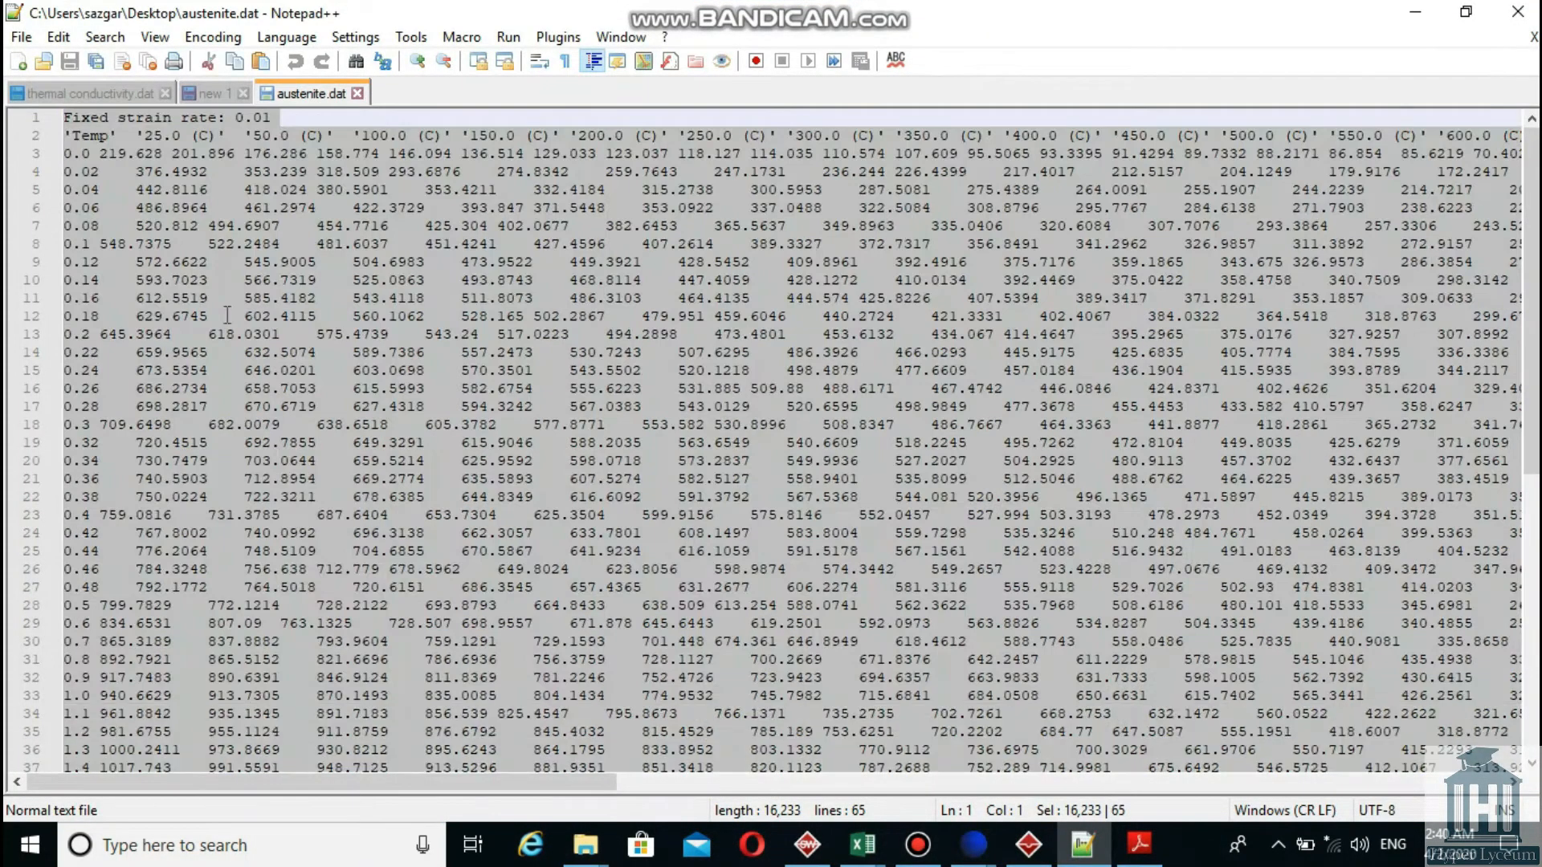
pyautogui.hotkey('alt', 'Tab')
pyautogui.rightClick(61, 255)
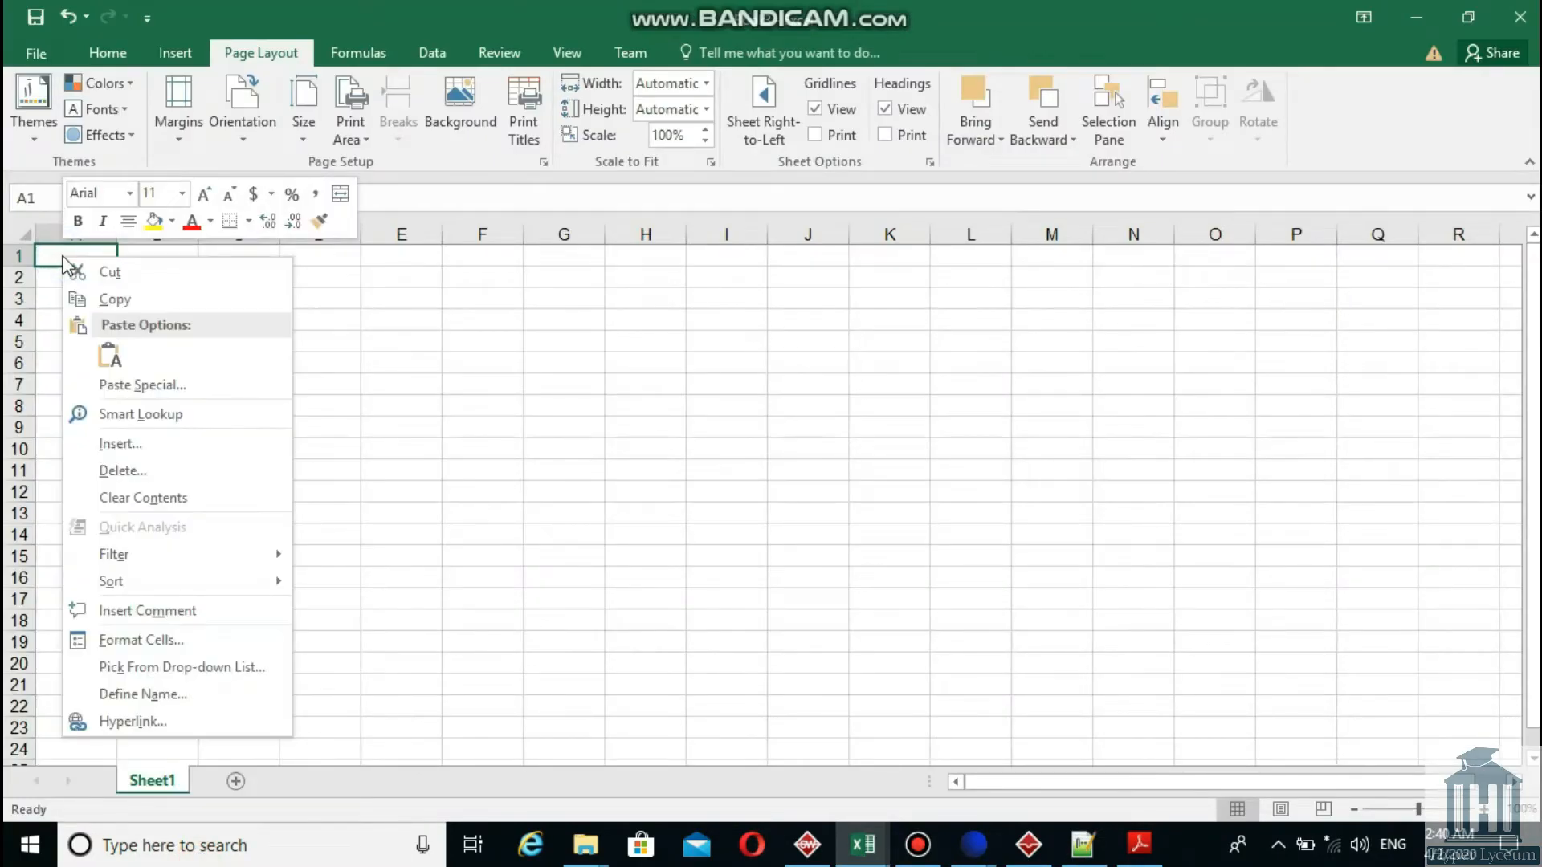
pyautogui.click(113, 356)
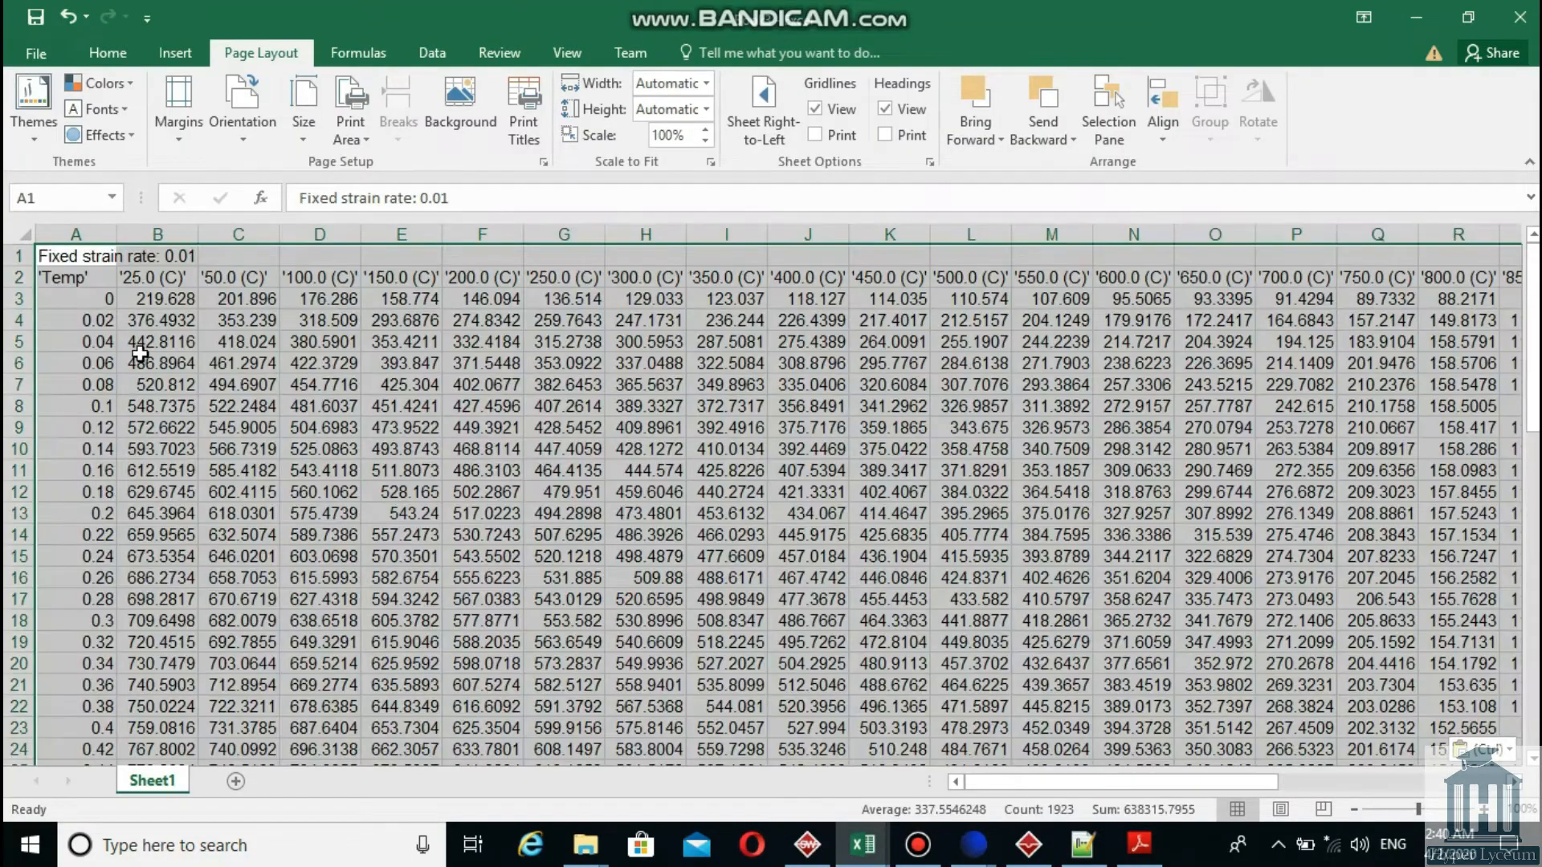
pyautogui.click(212, 401)
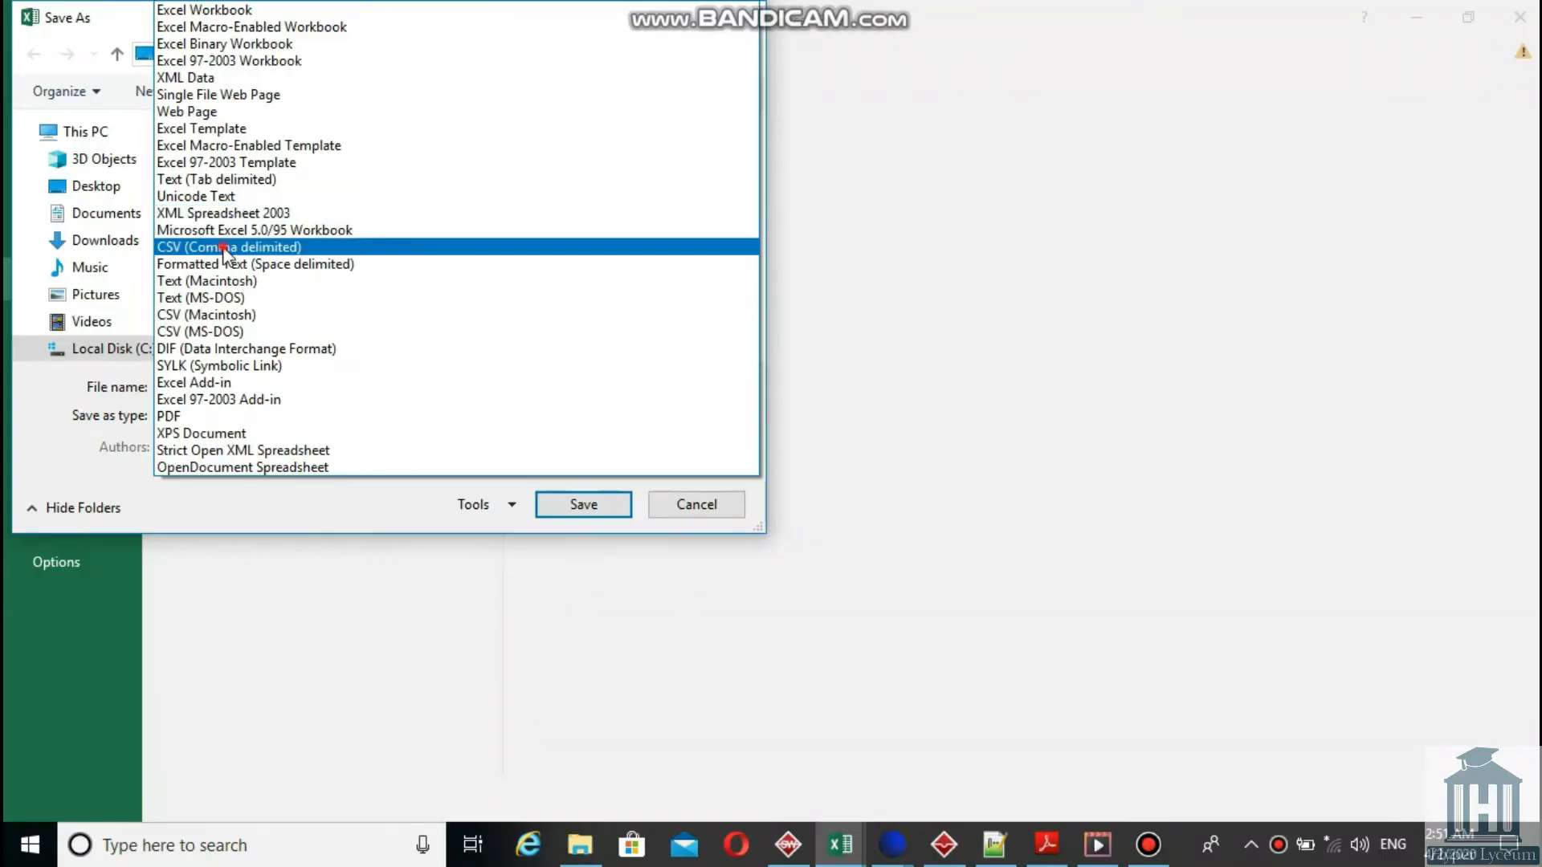
# Choose CSV (Comma delimited) as the save format for DC03_flow curves and leave the dialog without saving.
pyautogui.click(217, 248)
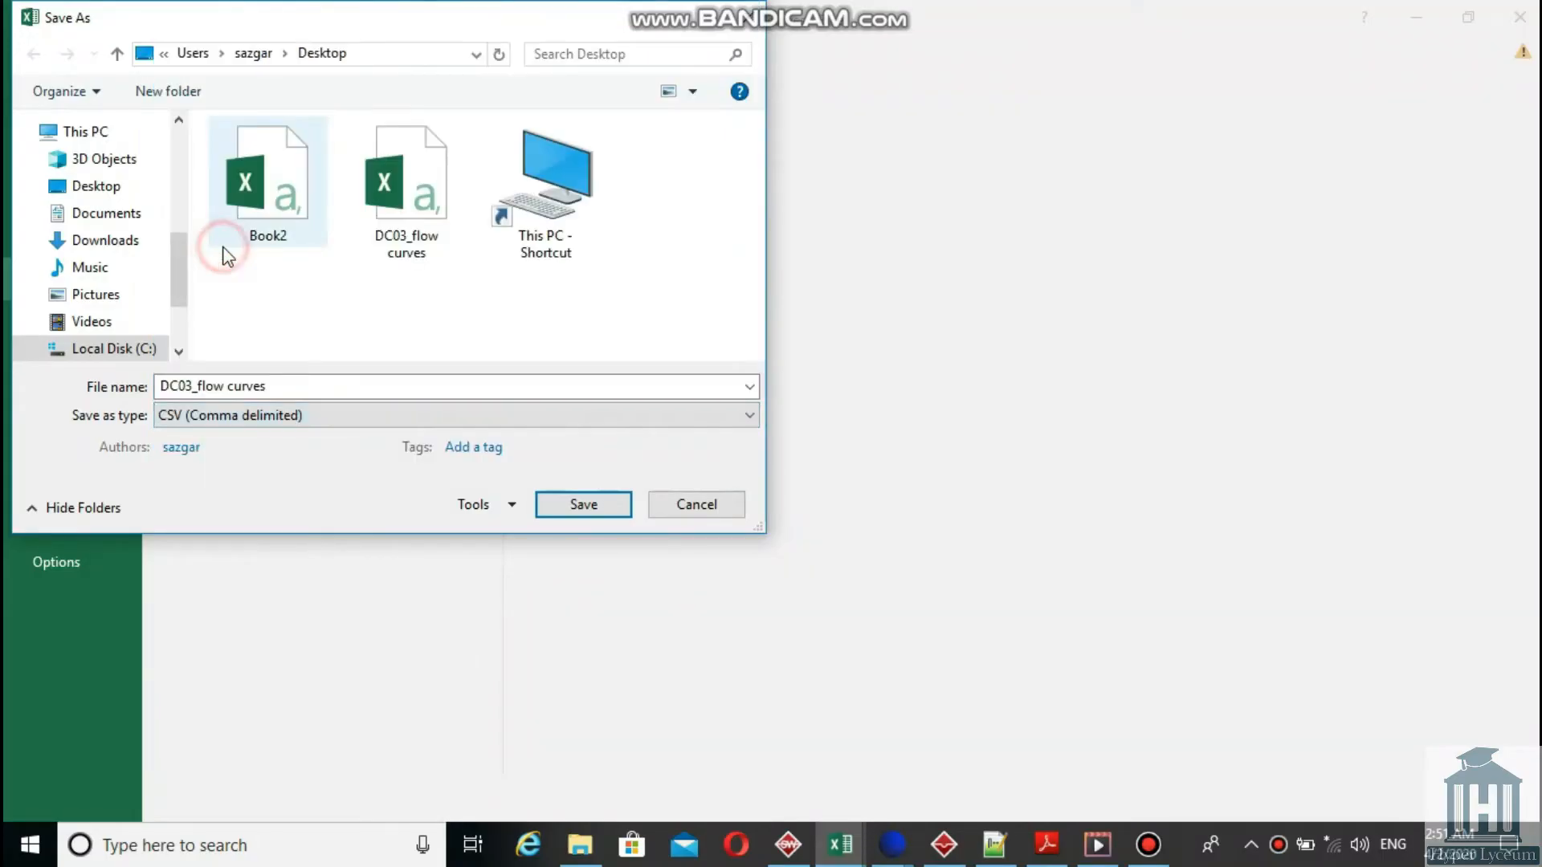
pyautogui.click(665, 504)
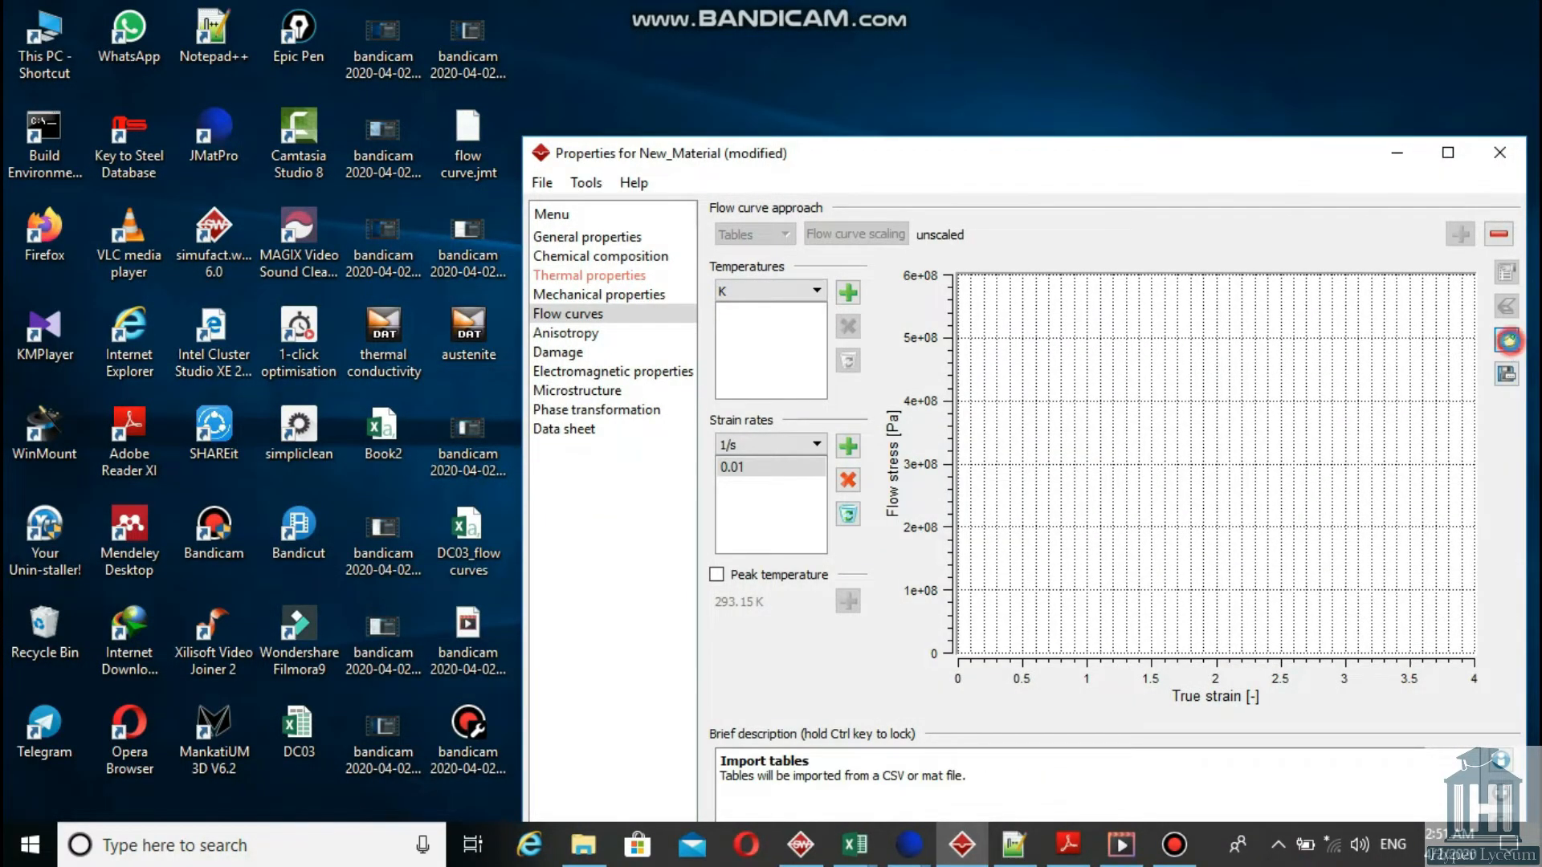
# Import the DC03_flow curves CSV file from the Desktop into the Simufact material's flow curves.
pyautogui.click(1509, 341)
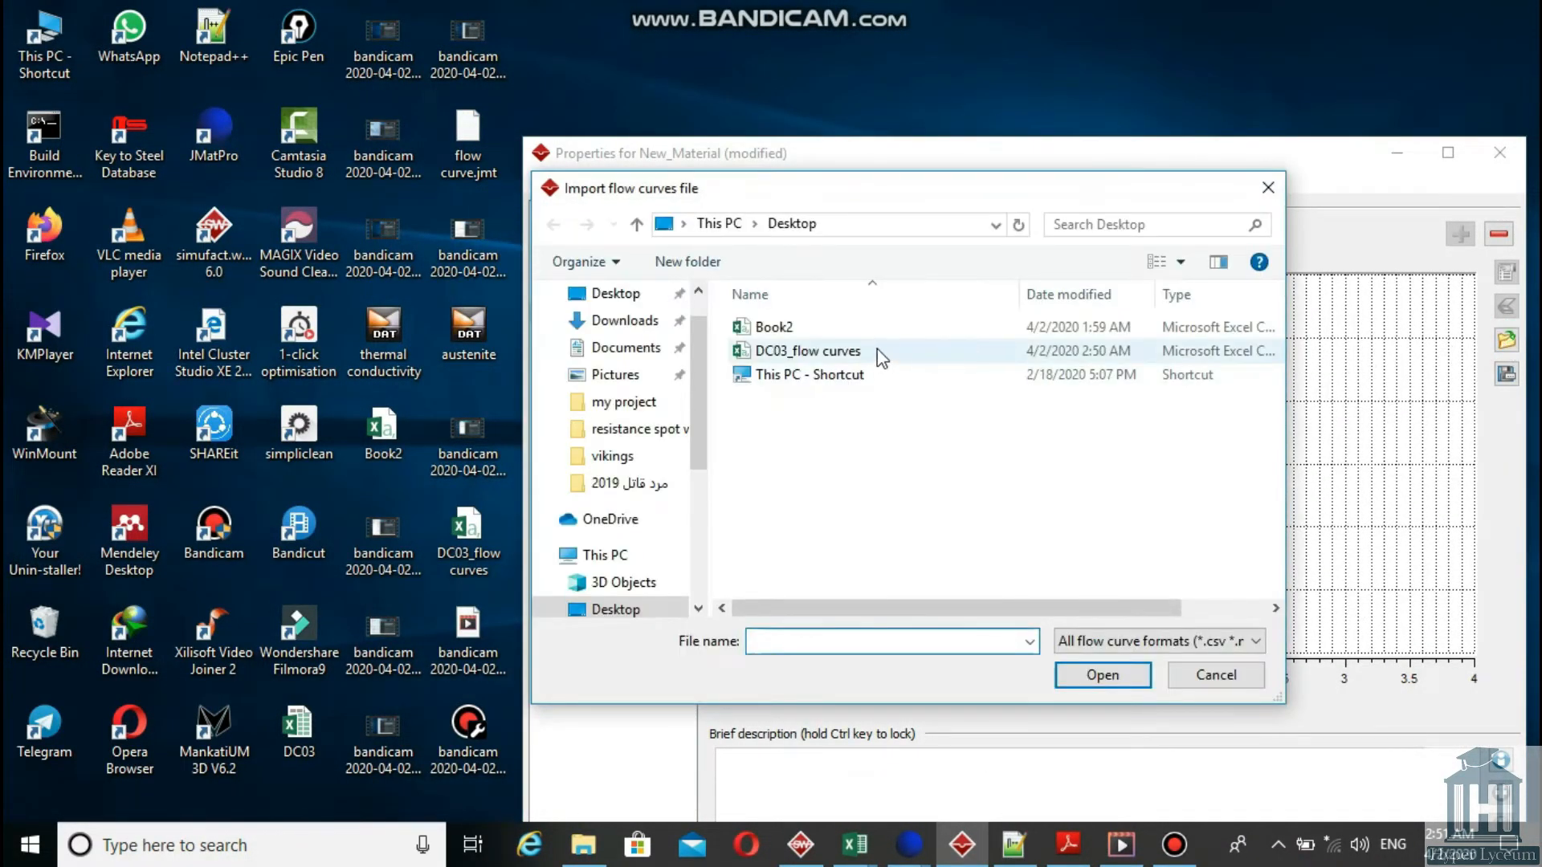
pyautogui.click(864, 351)
pyautogui.click(1088, 673)
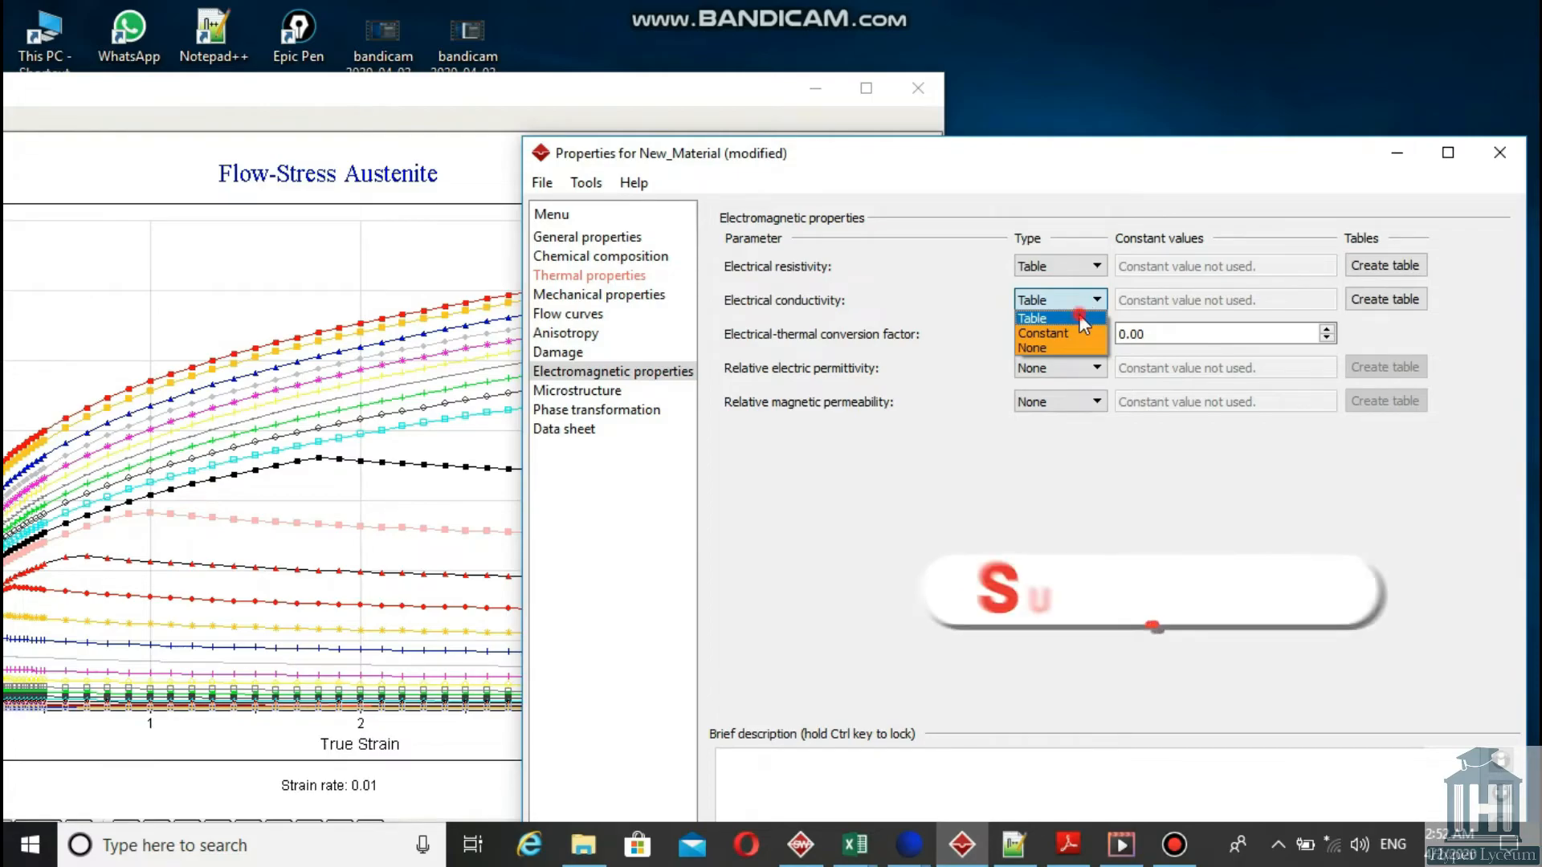
# In the electromagnetic properties, set electrical conductivity to a table and create the electrical resistivity table.
pyautogui.click(1081, 317)
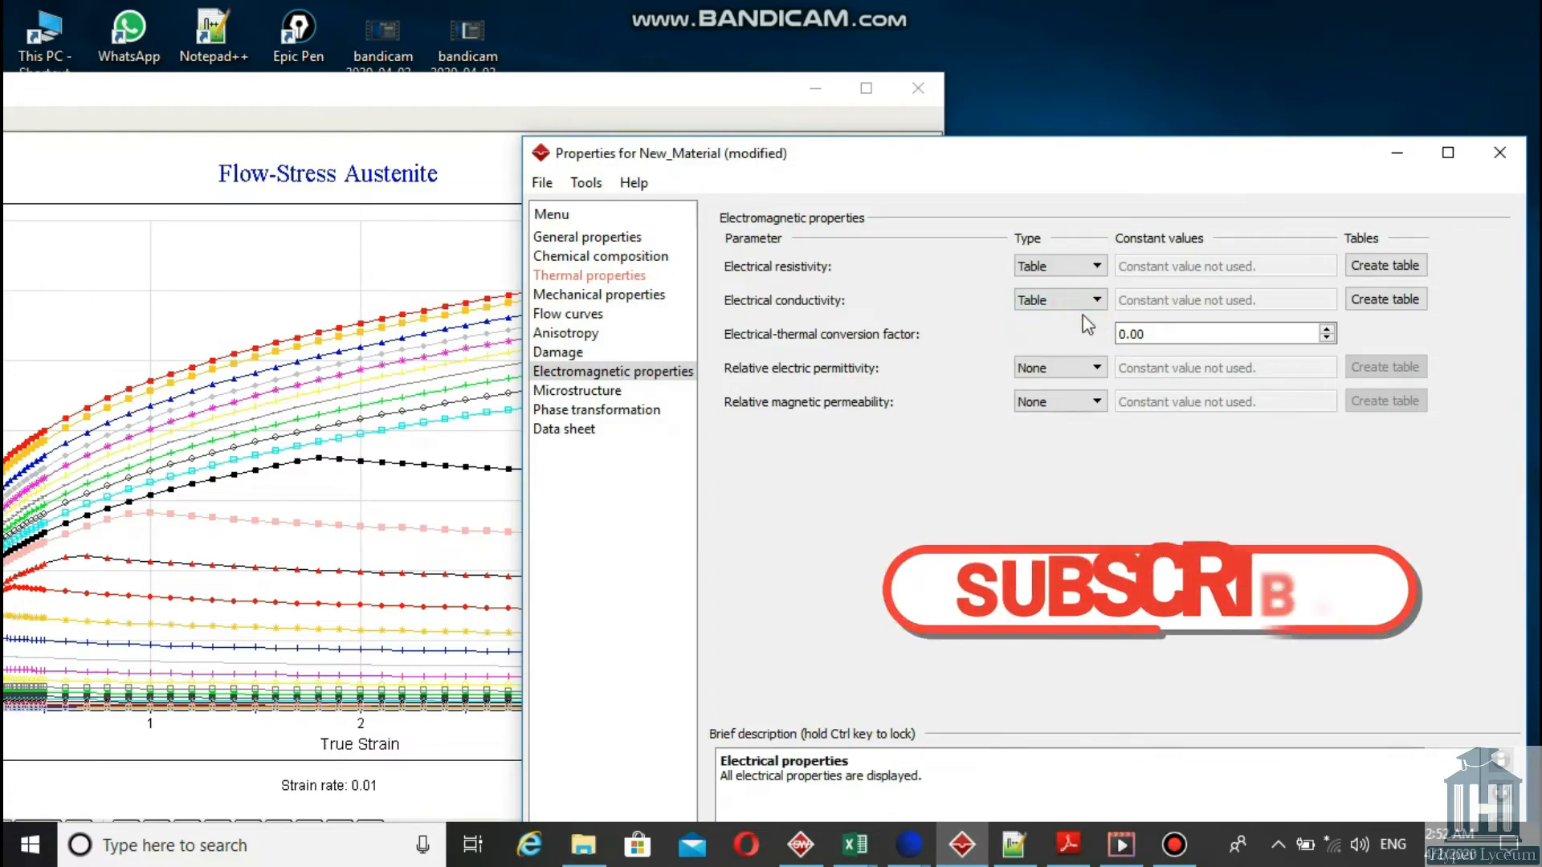
pyautogui.click(1357, 266)
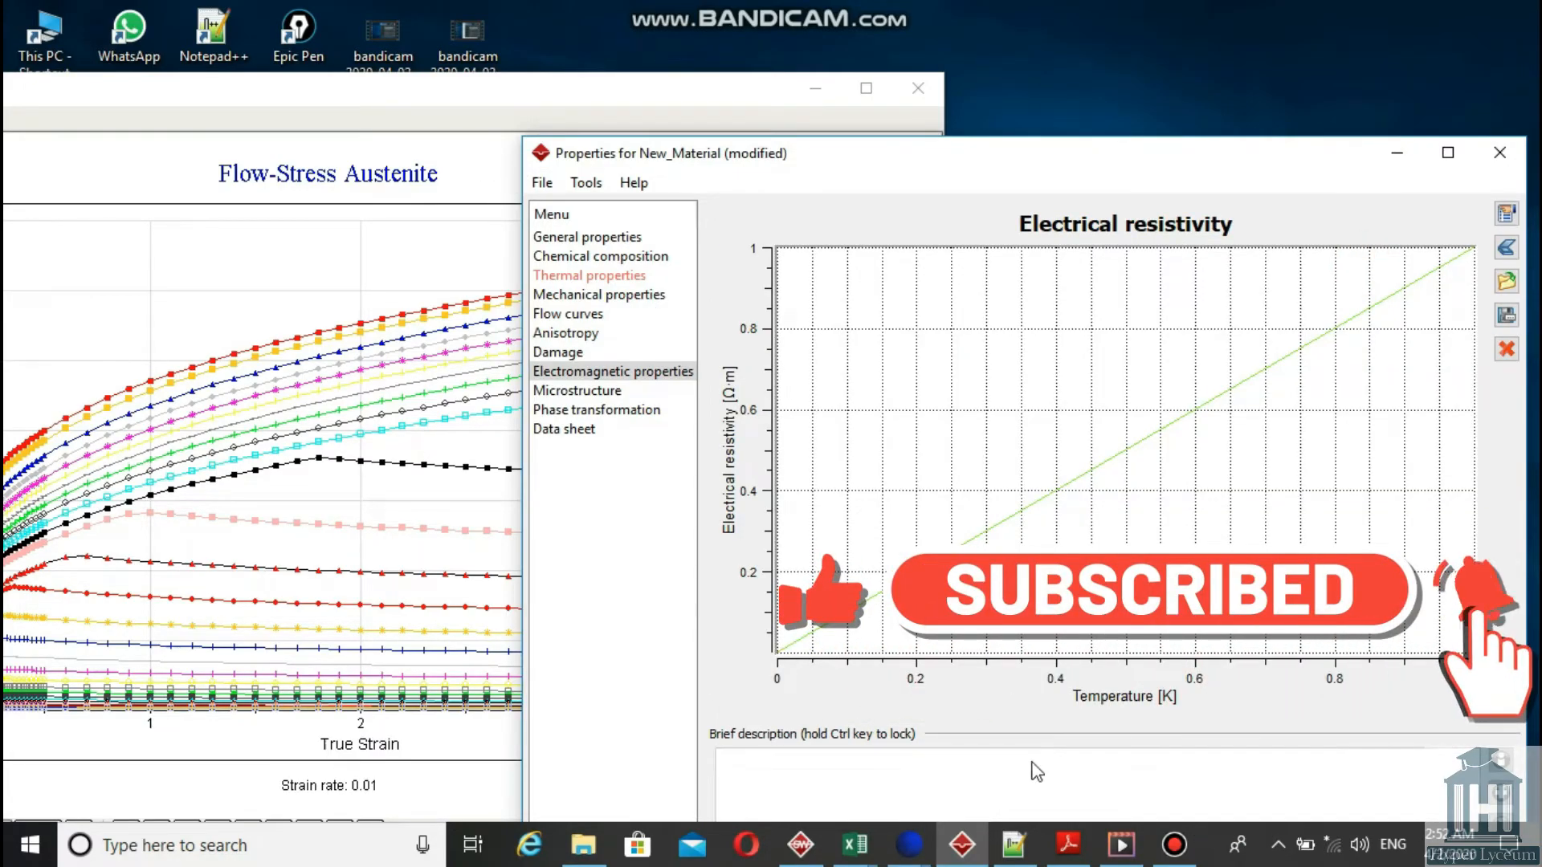
# Switch to the JMatPro solidification properties and plot electrical resistivity.
pyautogui.moveTo(909, 843)
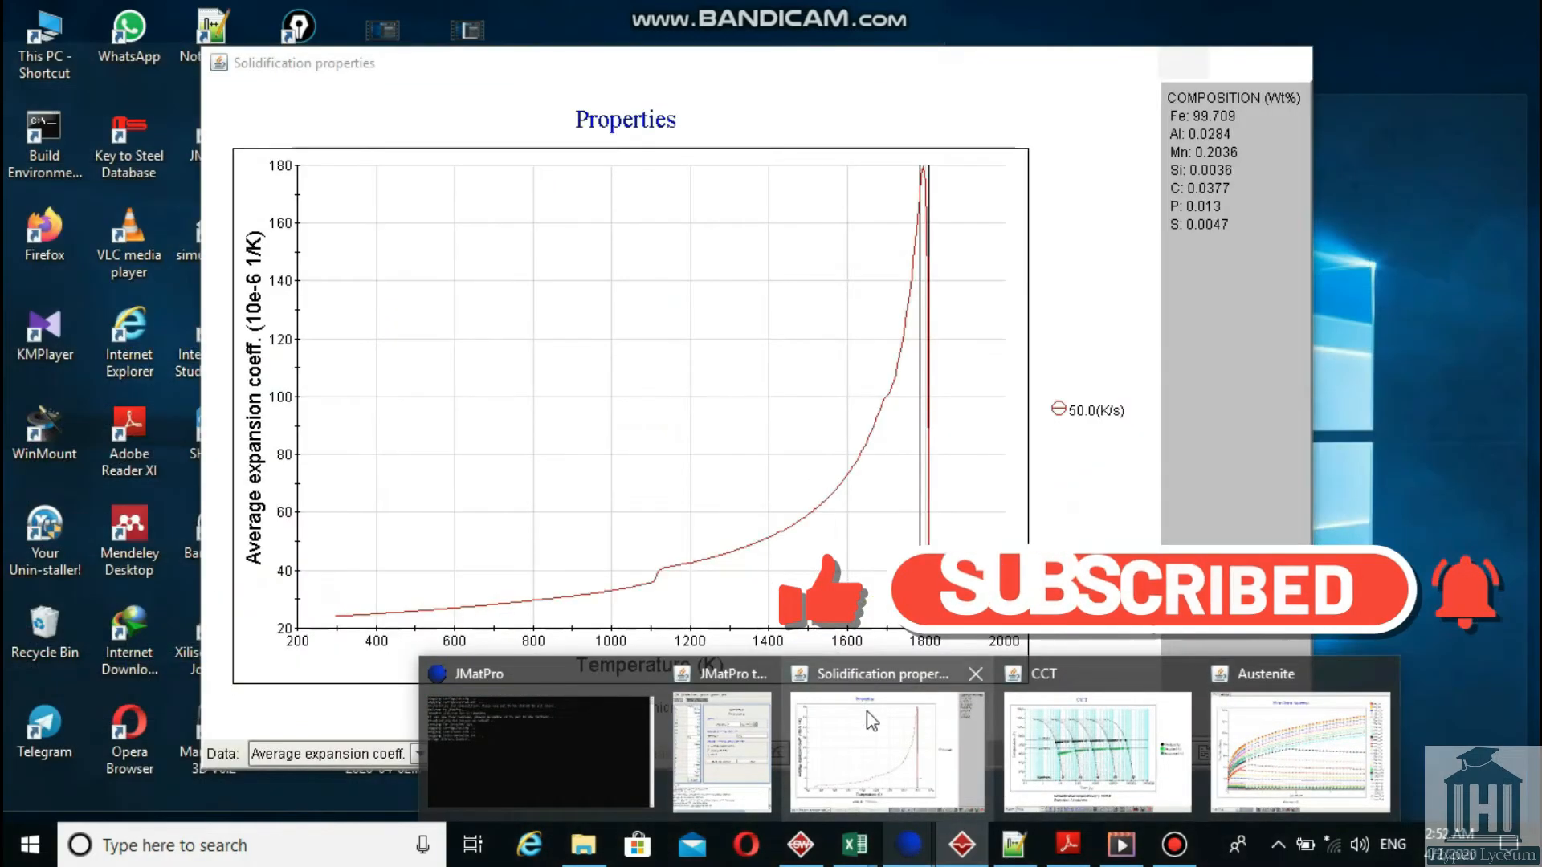
pyautogui.click(859, 713)
pyautogui.click(377, 753)
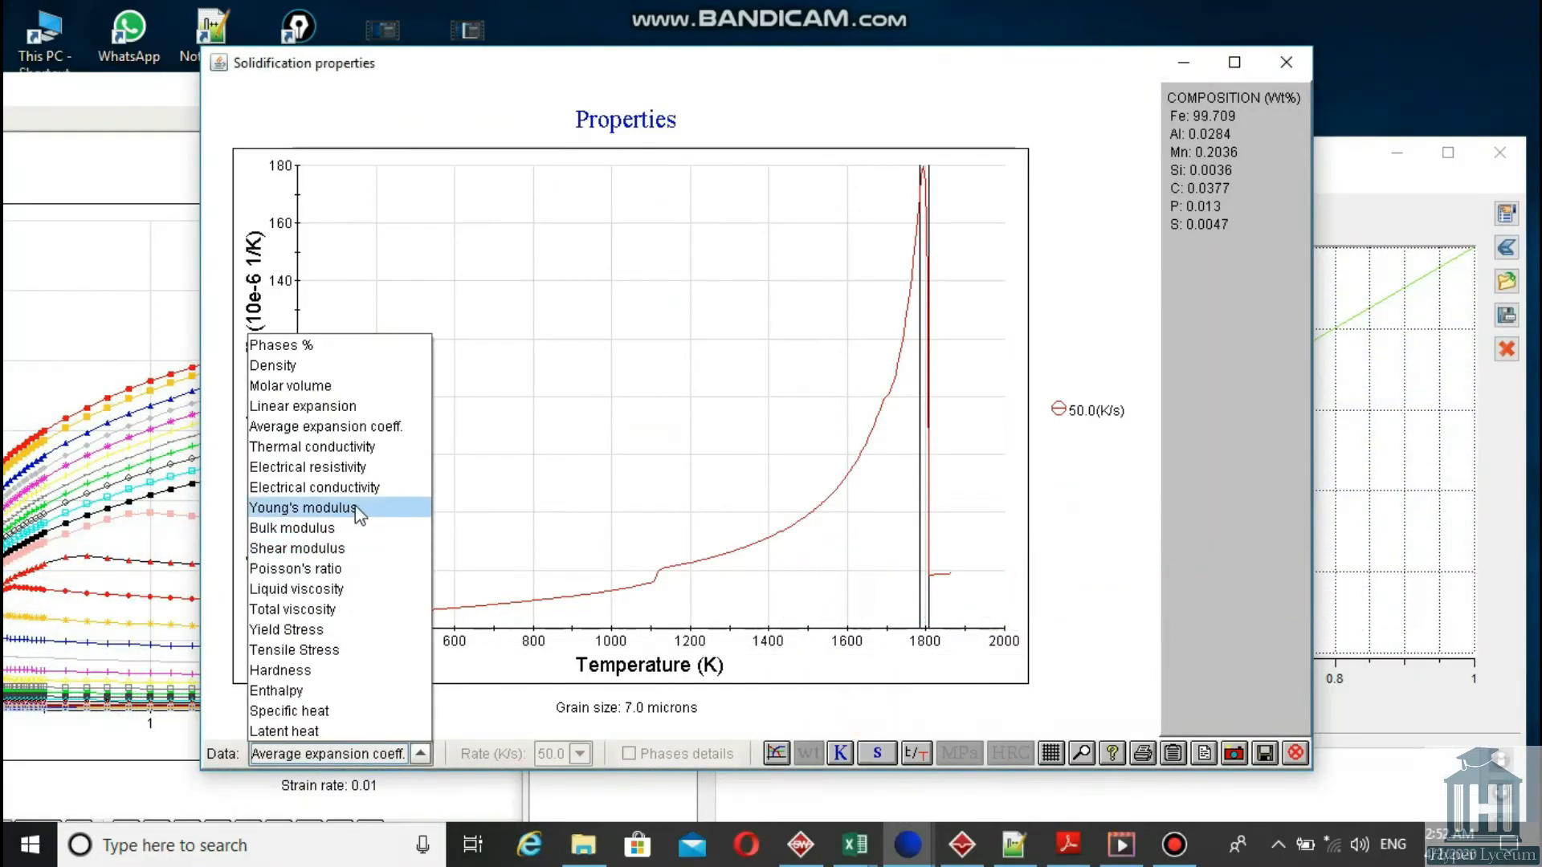
pyautogui.click(334, 468)
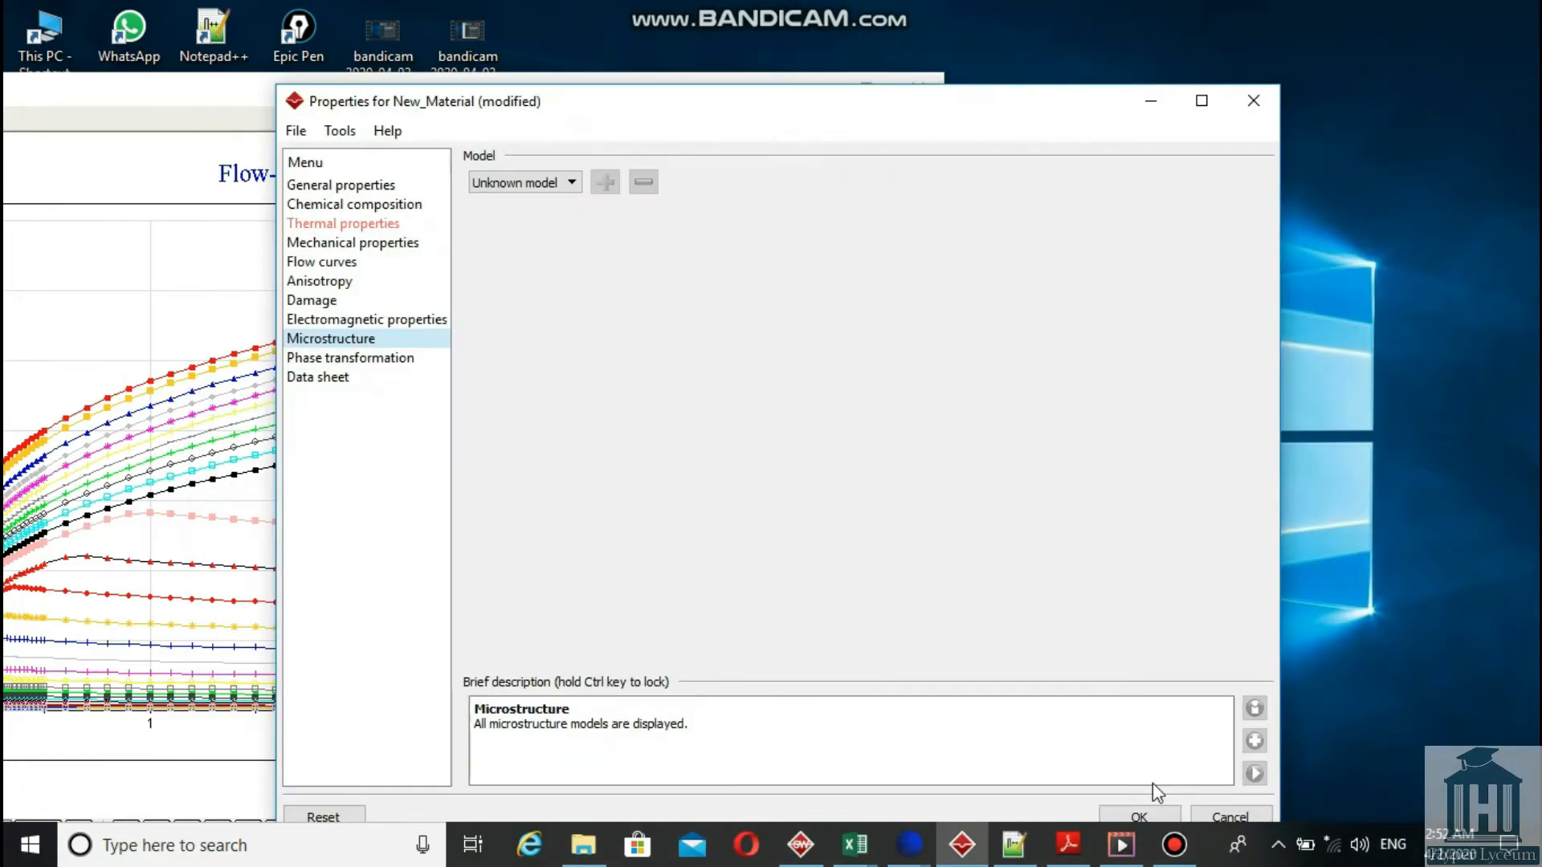
pyautogui.click(1153, 783)
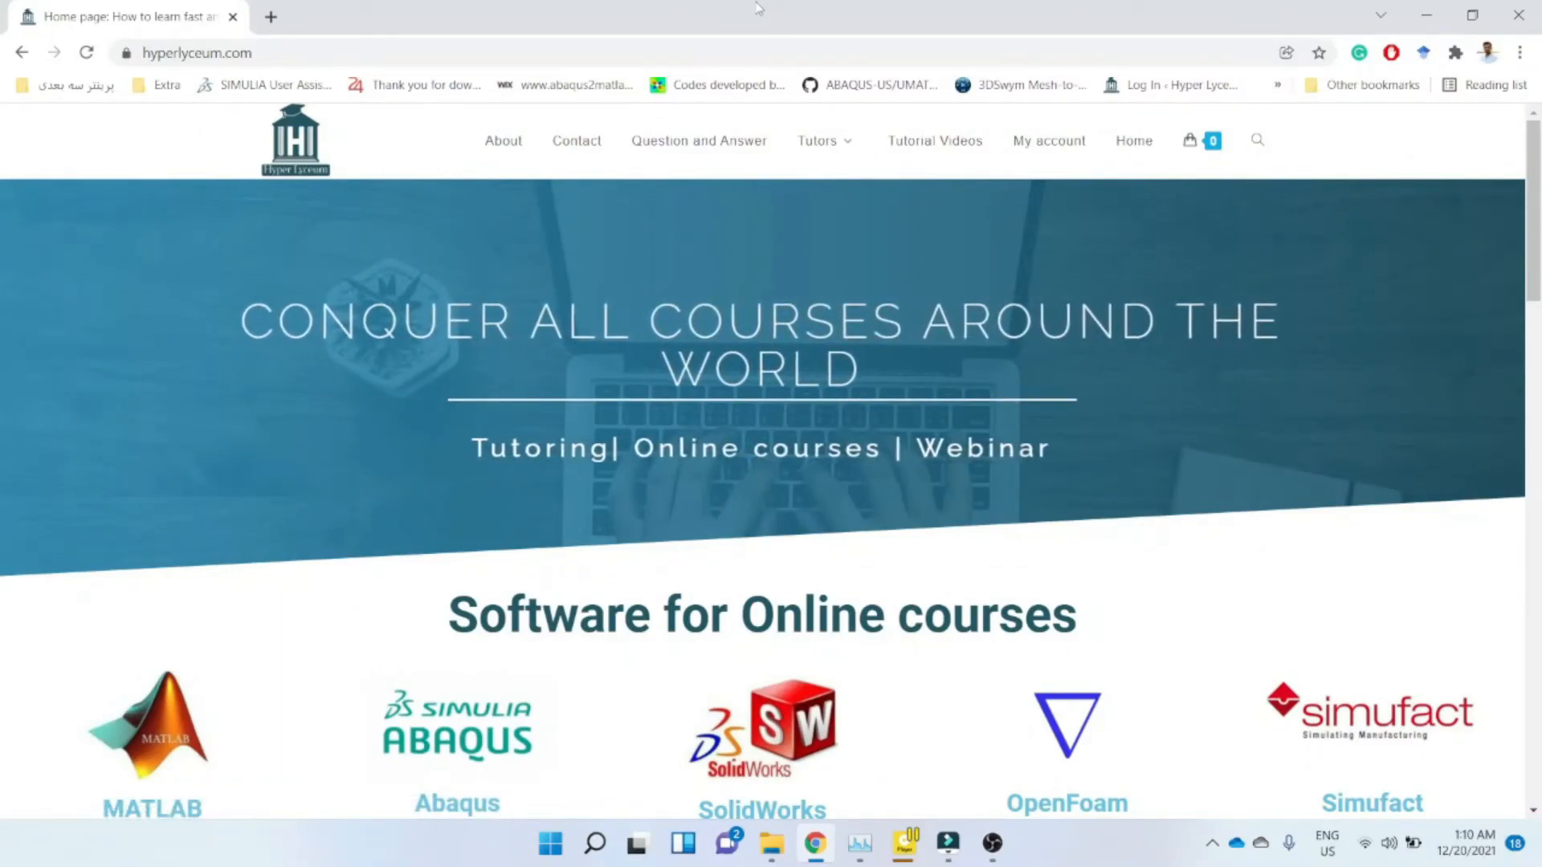
# Open the Simufact Welding tutor's profile on the Hyper Lyceum website and review the experience, skills, languages and contact sections.
pyautogui.moveTo(830, 142)
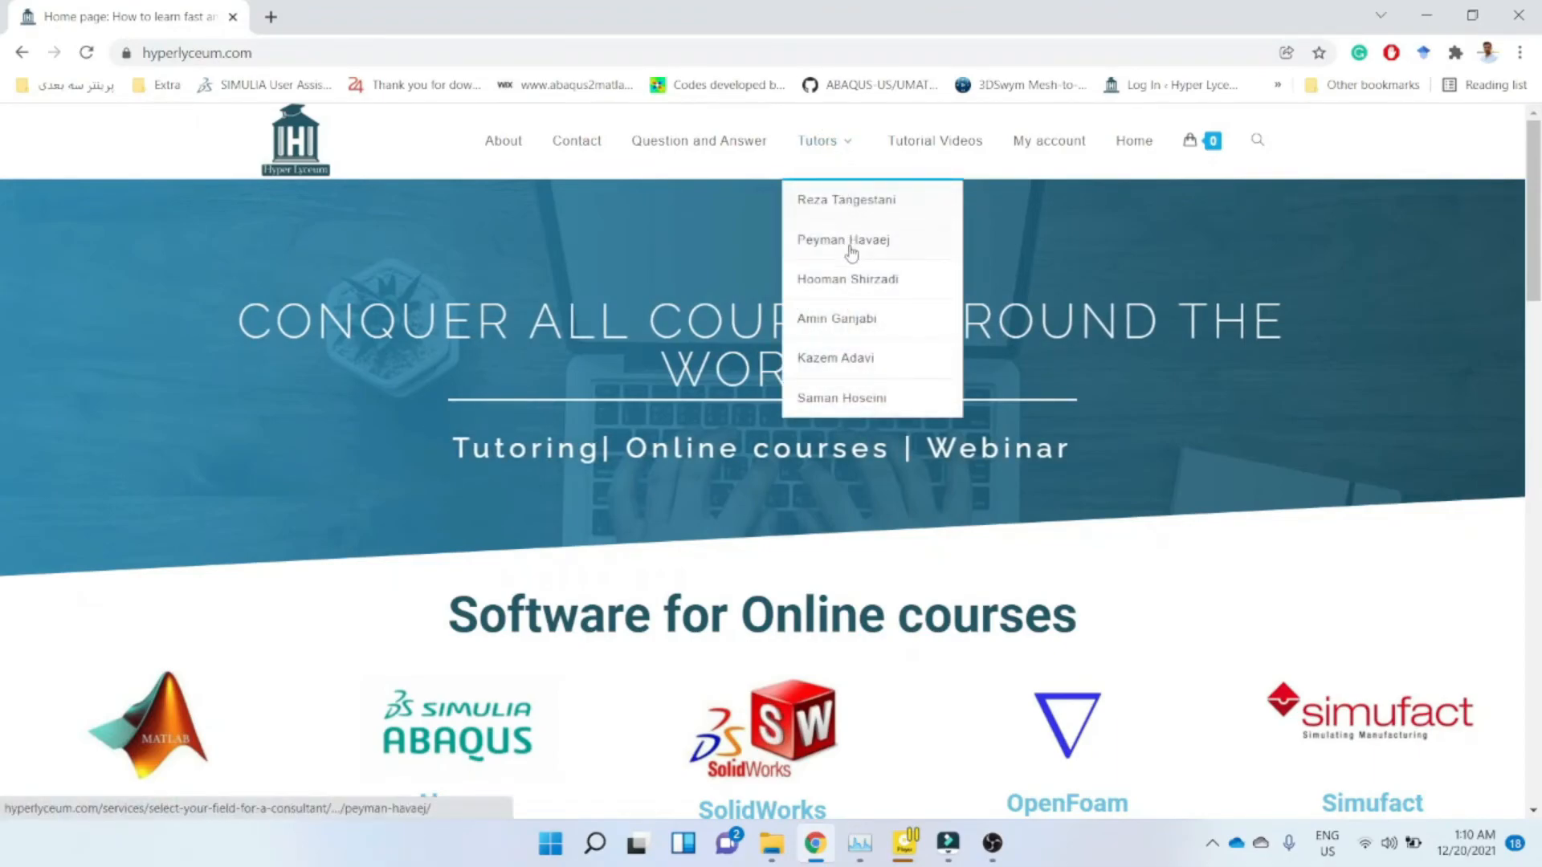
pyautogui.click(854, 321)
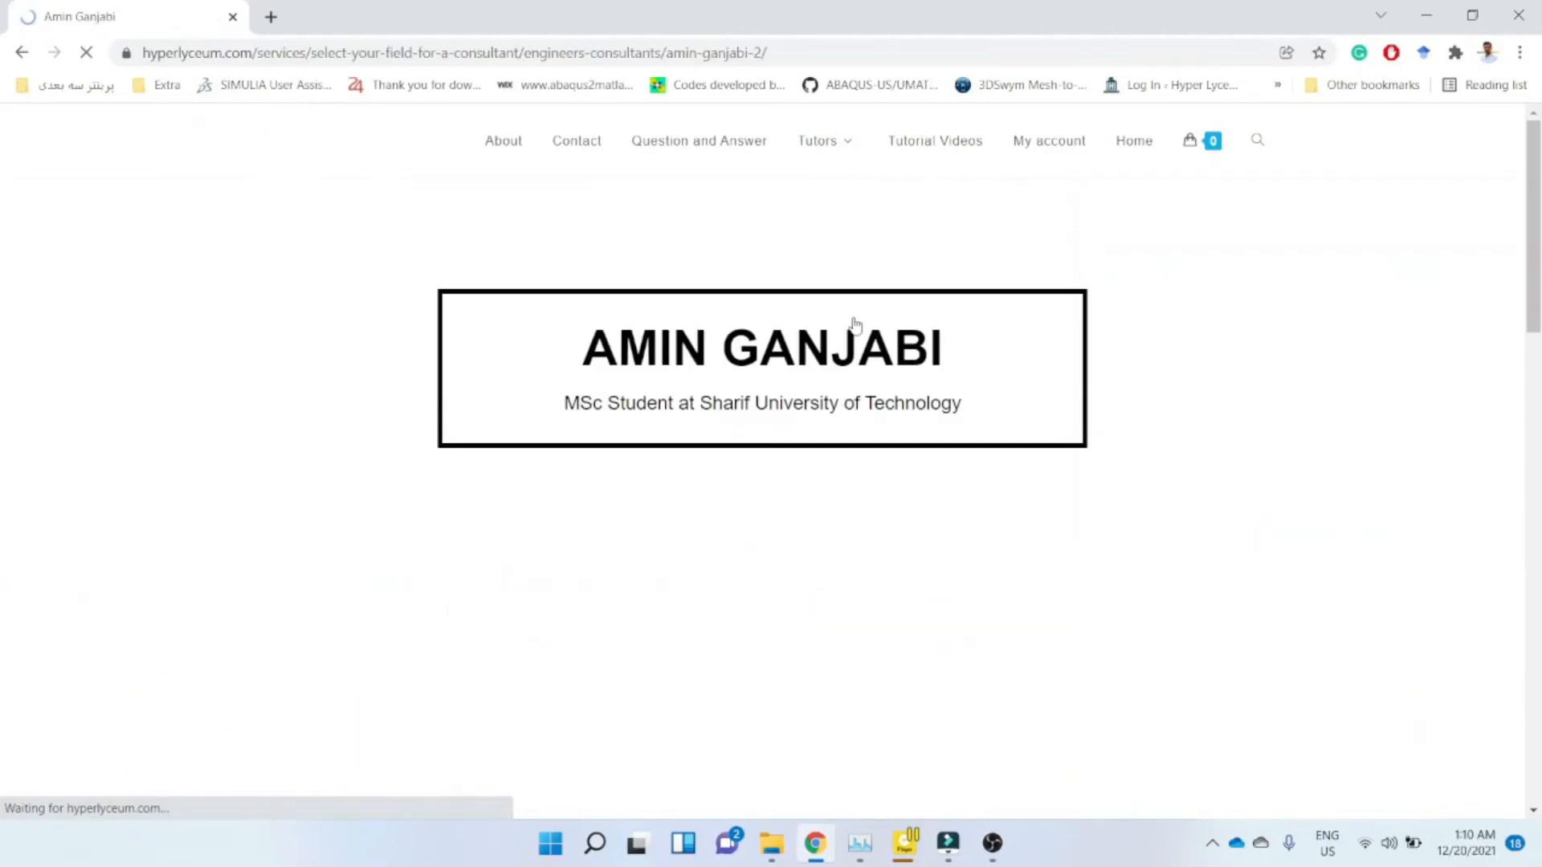
pyautogui.scroll(-7, 854, 321)
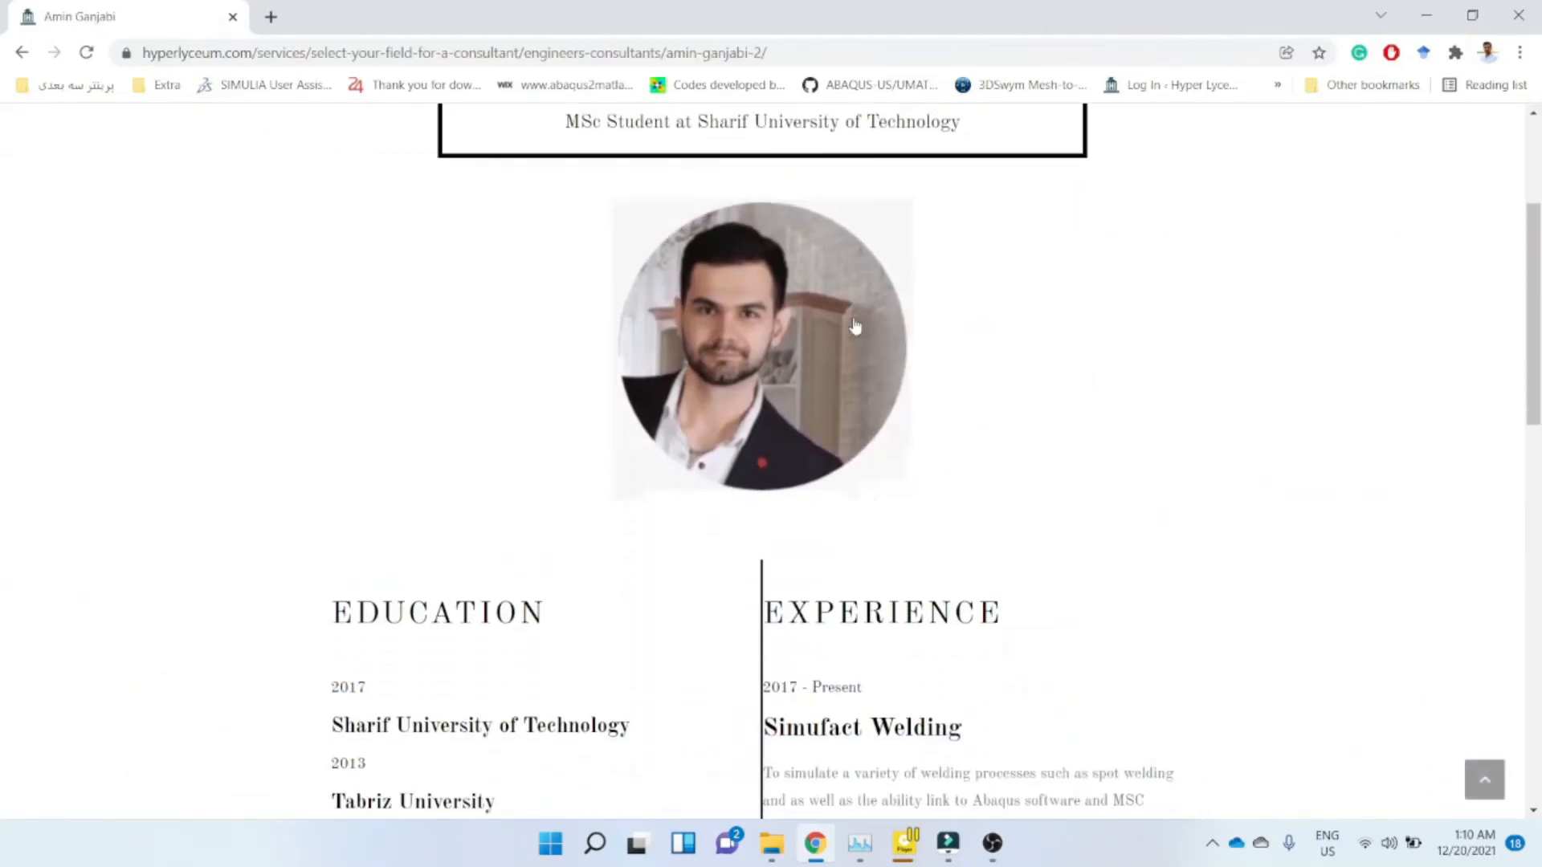
pyautogui.scroll(-4, 855, 321)
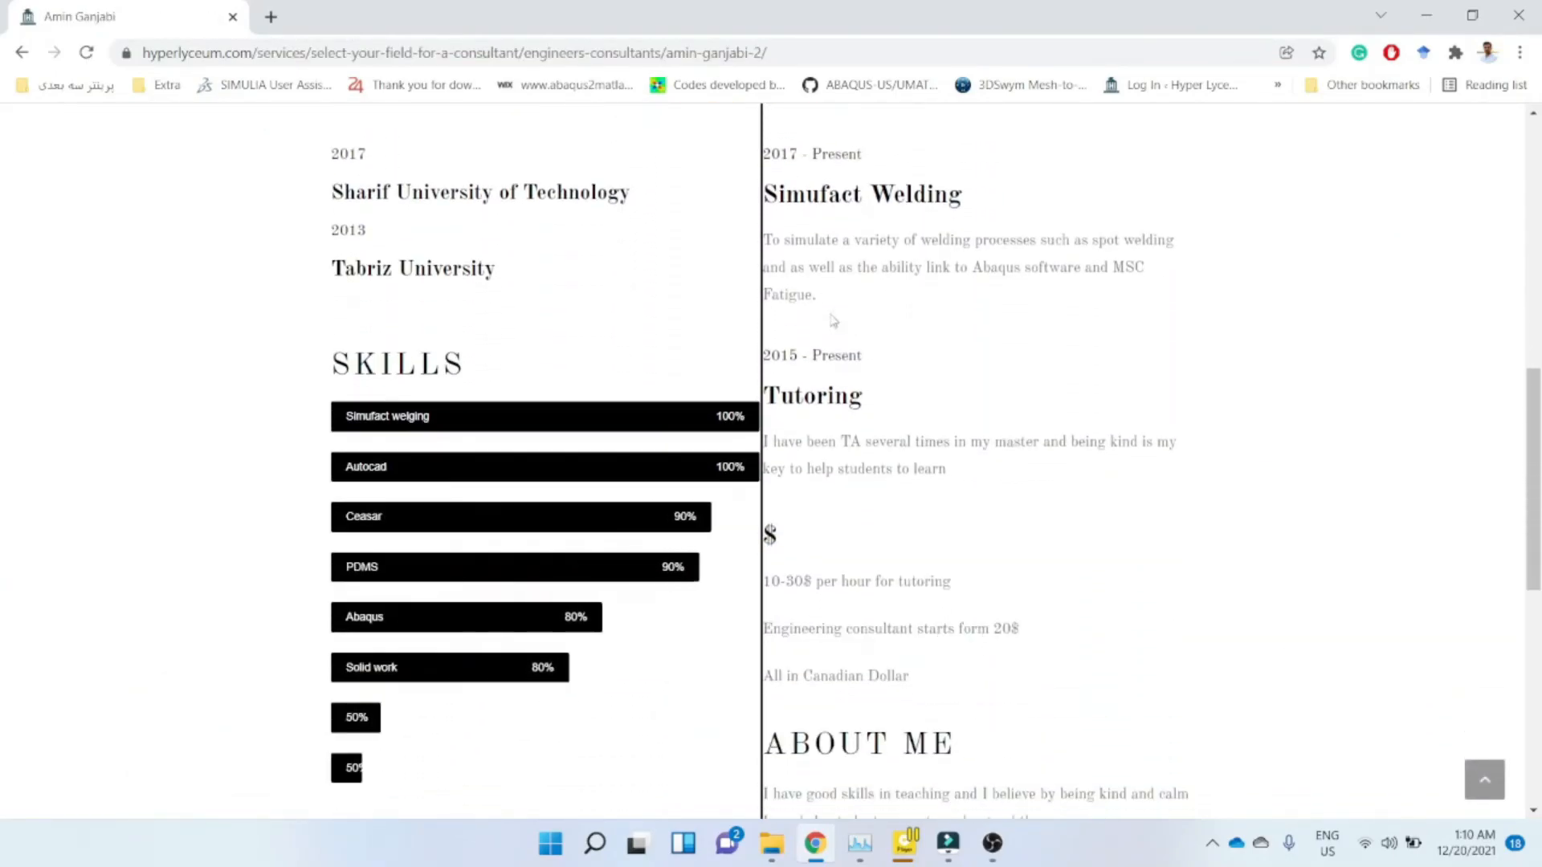
pyautogui.scroll(-4, 482, 515)
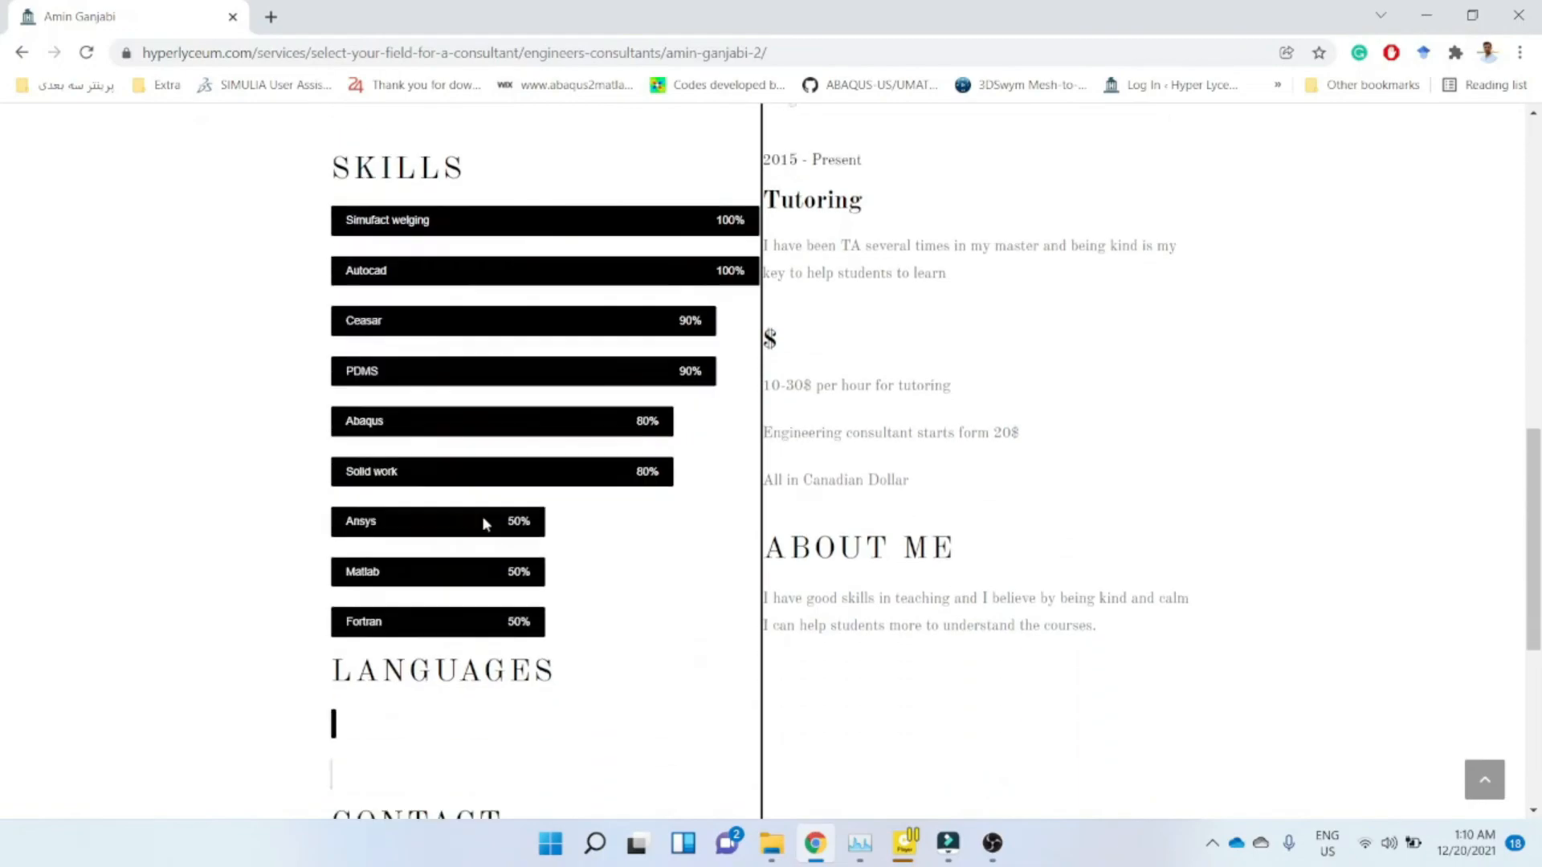
pyautogui.scroll(-1, 489, 535)
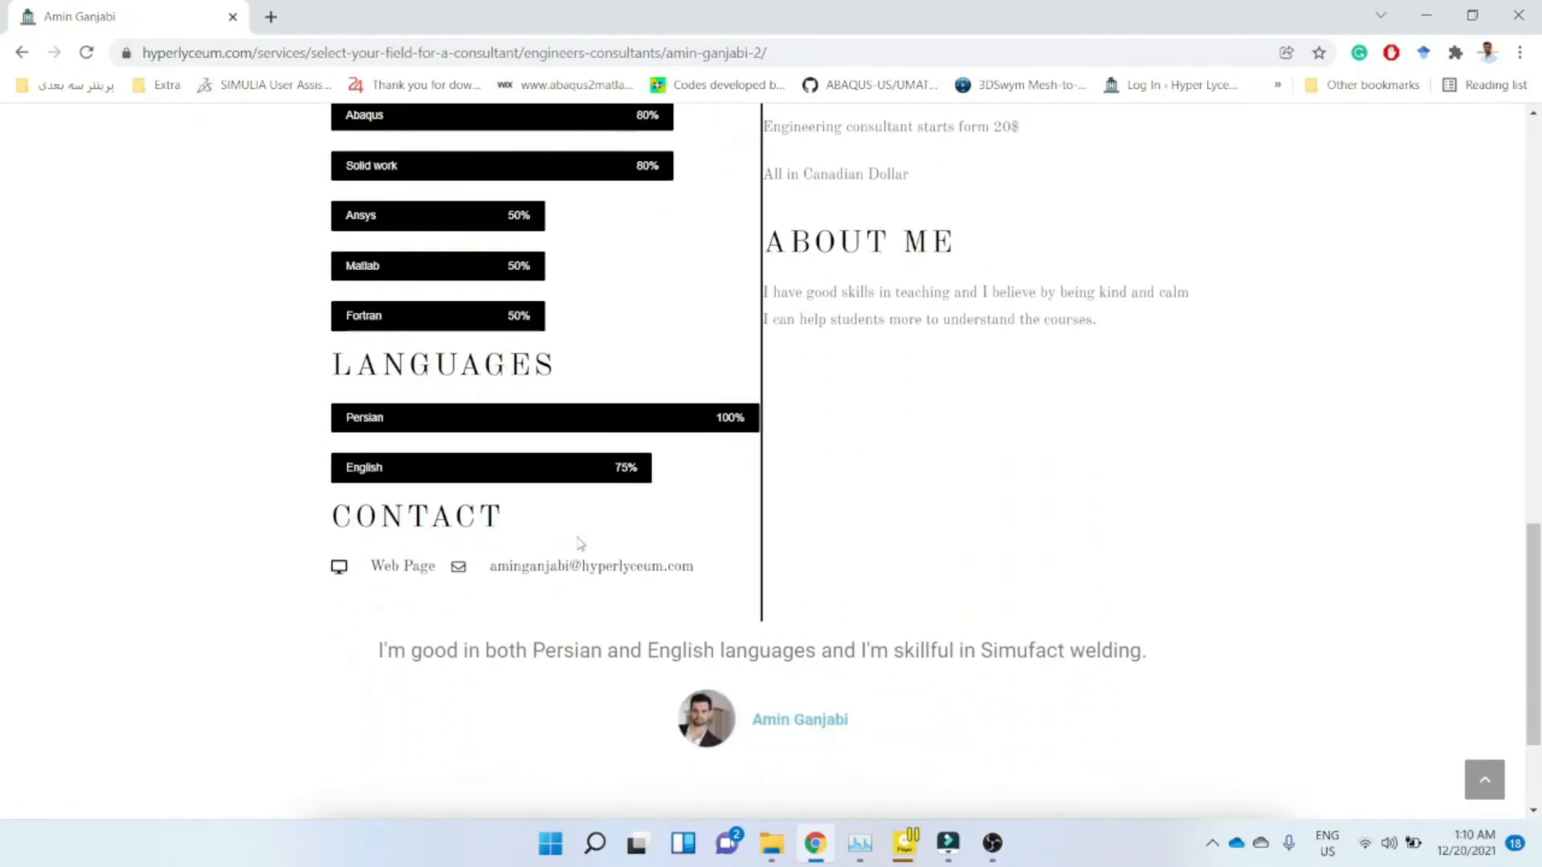
pyautogui.scroll(-2, 580, 543)
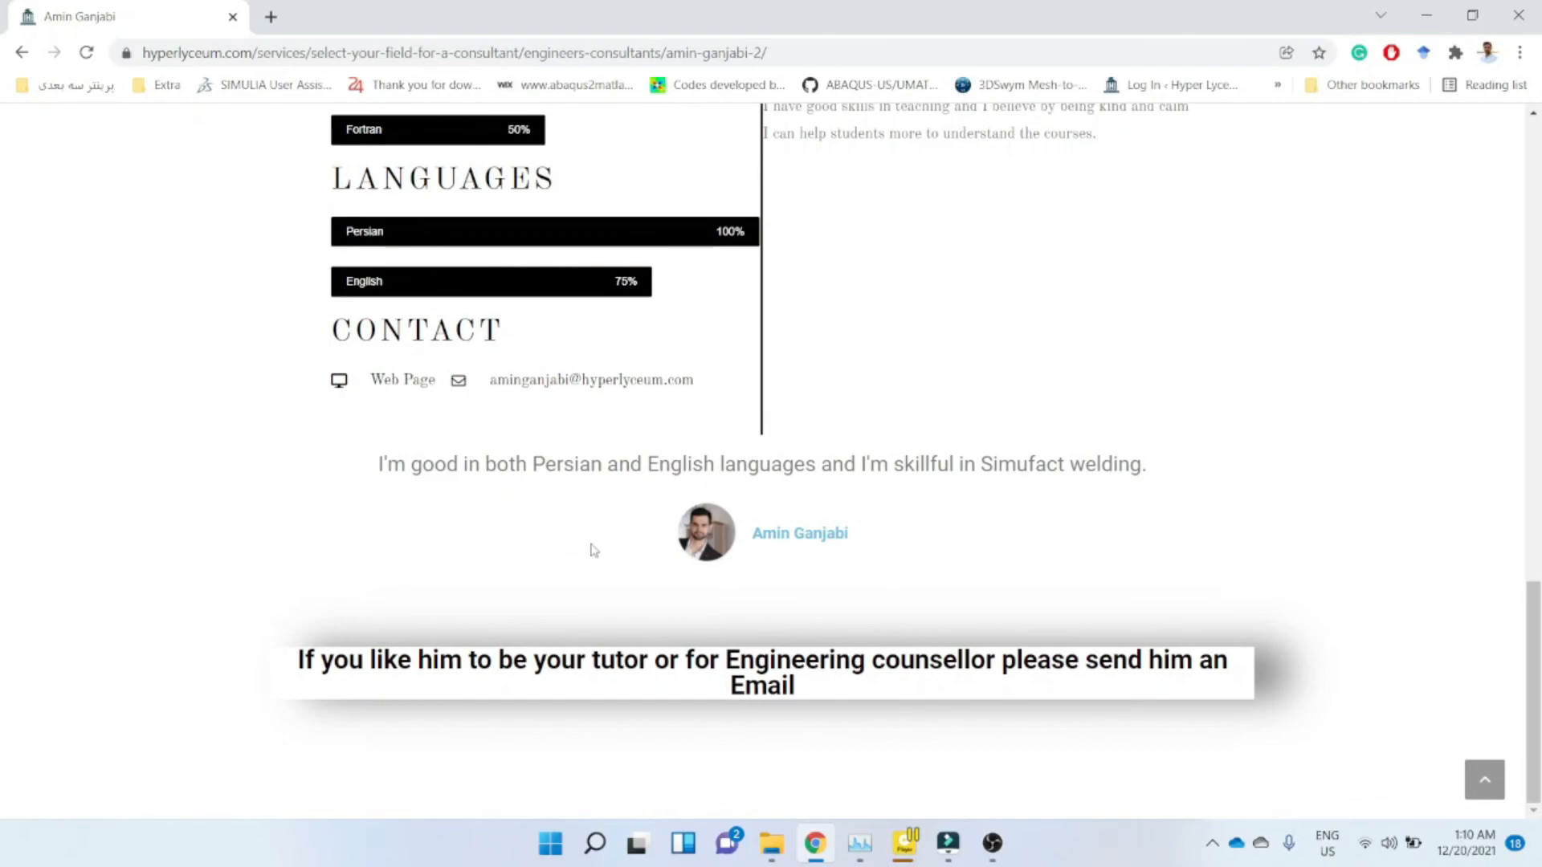